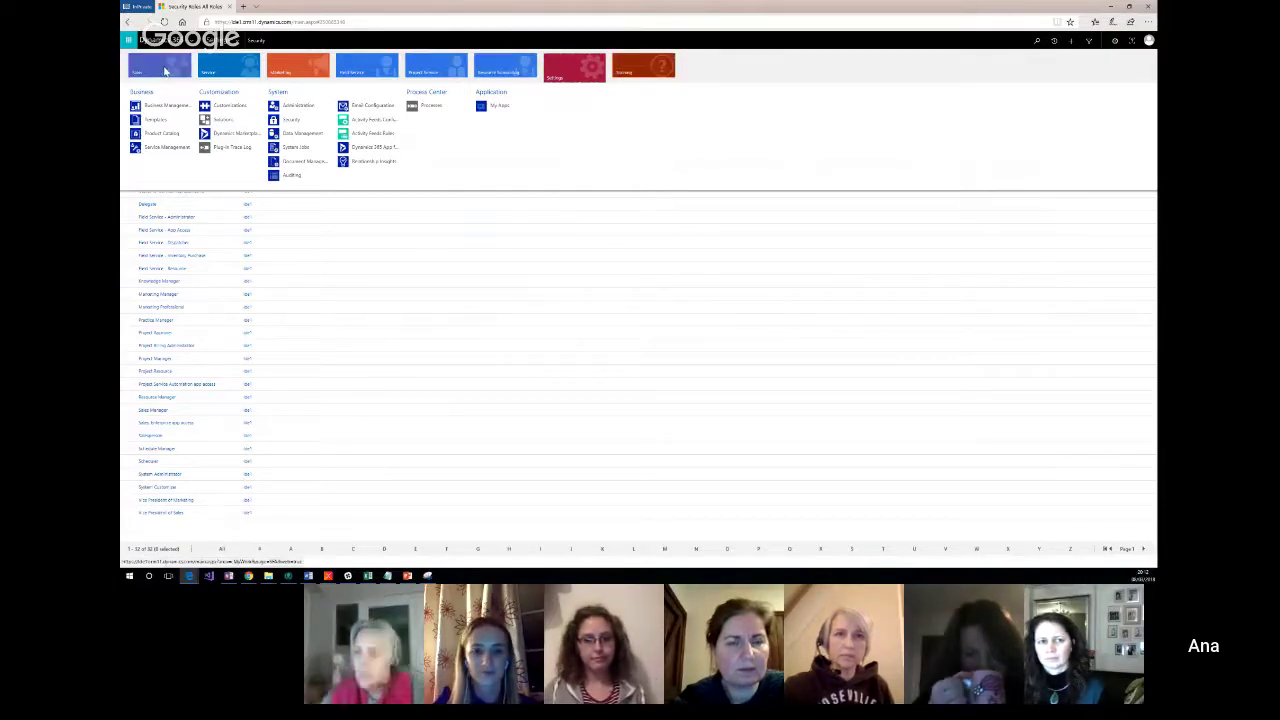
Step: Switch the area menu to Sales, bring the Google Hangouts window forward, and restore down the browser
left_click(165, 70)
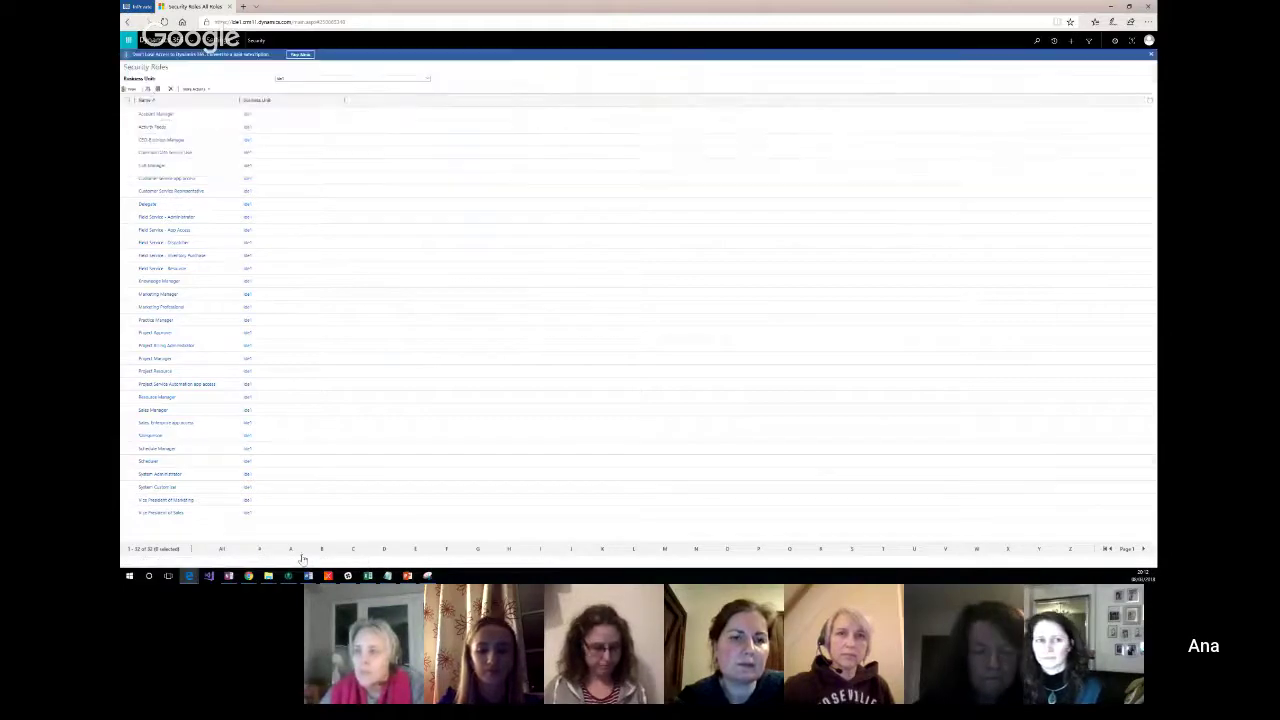
mouse_move(191, 578)
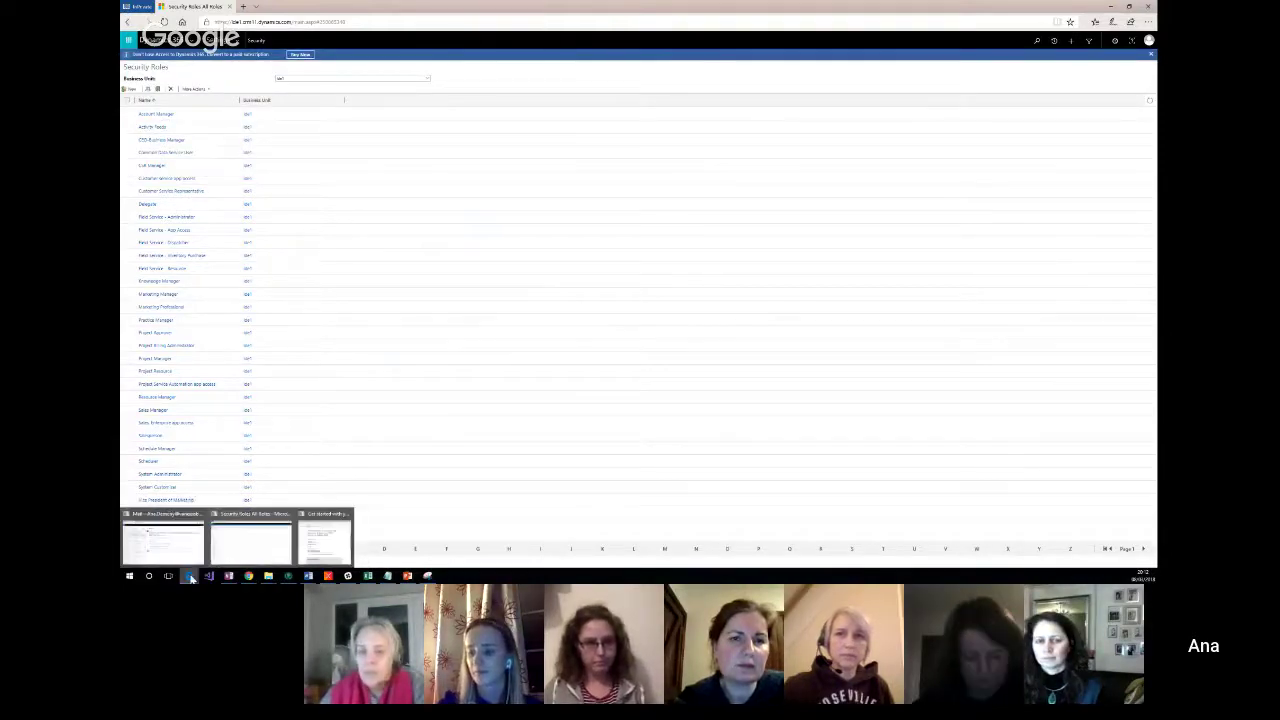
mouse_move(248, 577)
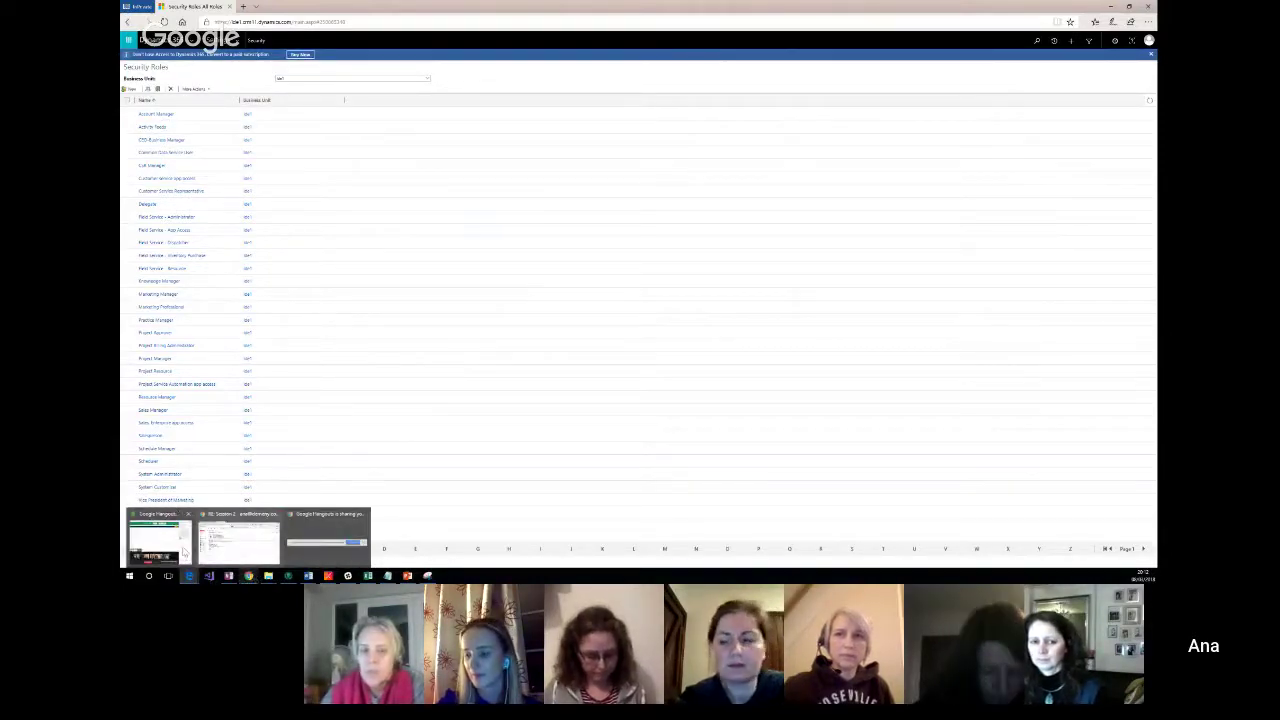
left_click(176, 545)
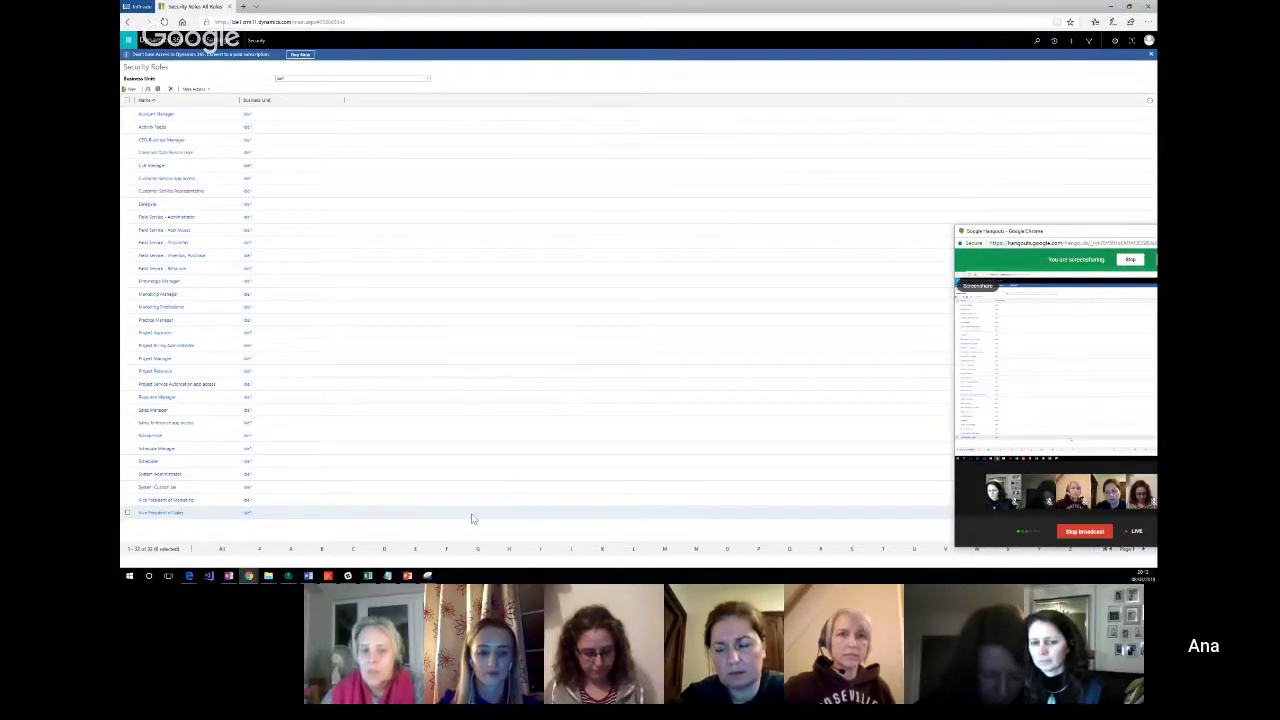
left_click(1129, 7)
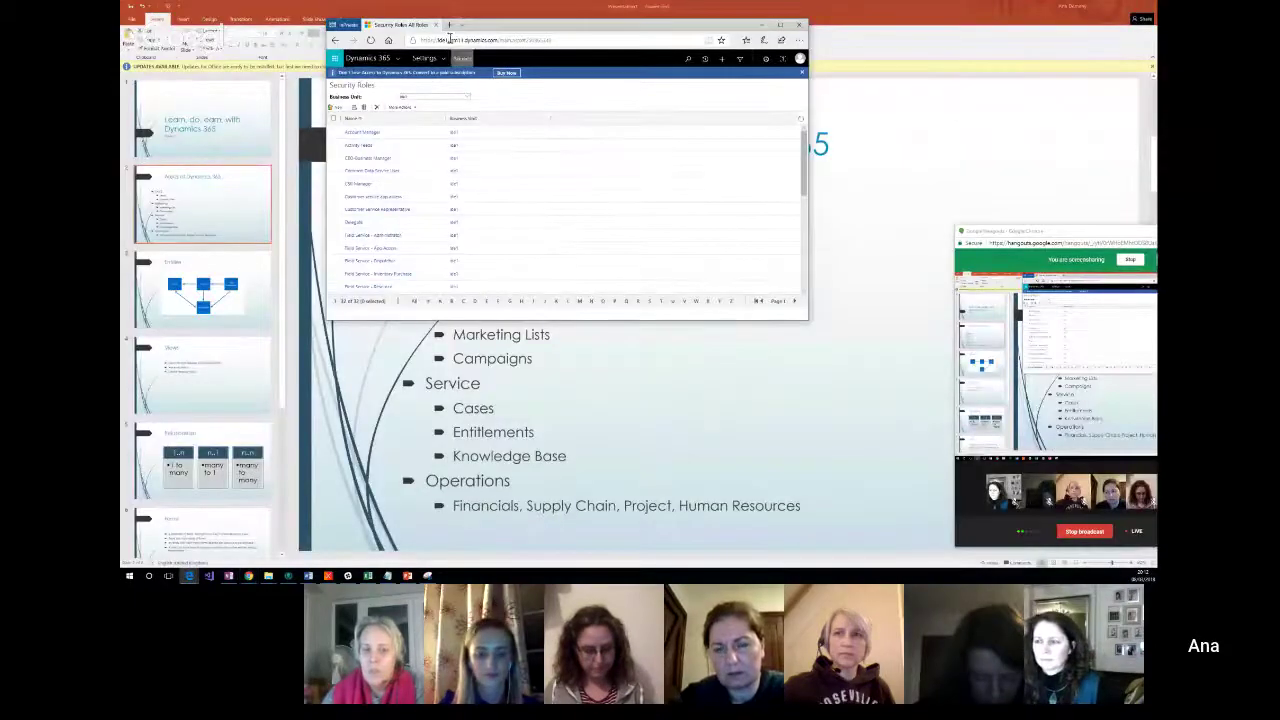
Step: Drag the browser's corner and right edge to widen it, then open the Settings area menu
left_click_drag(327, 19, 128, 2)
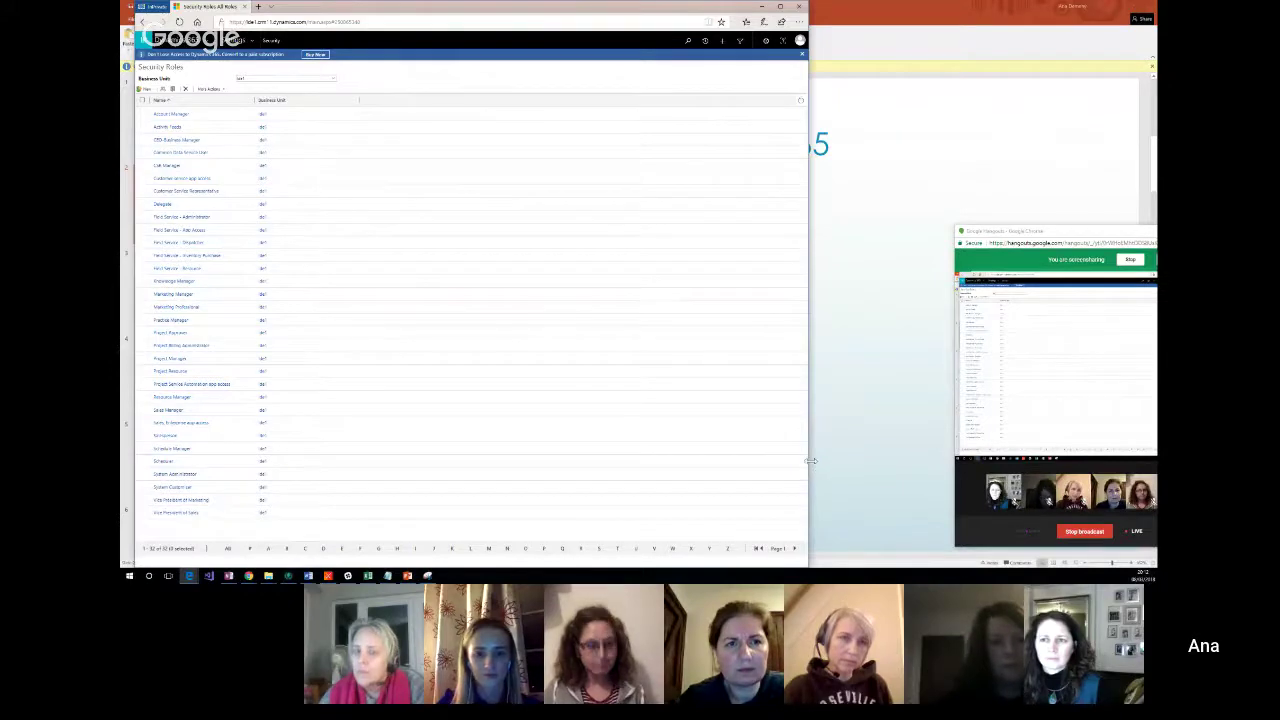
left_click_drag(810, 460, 943, 475)
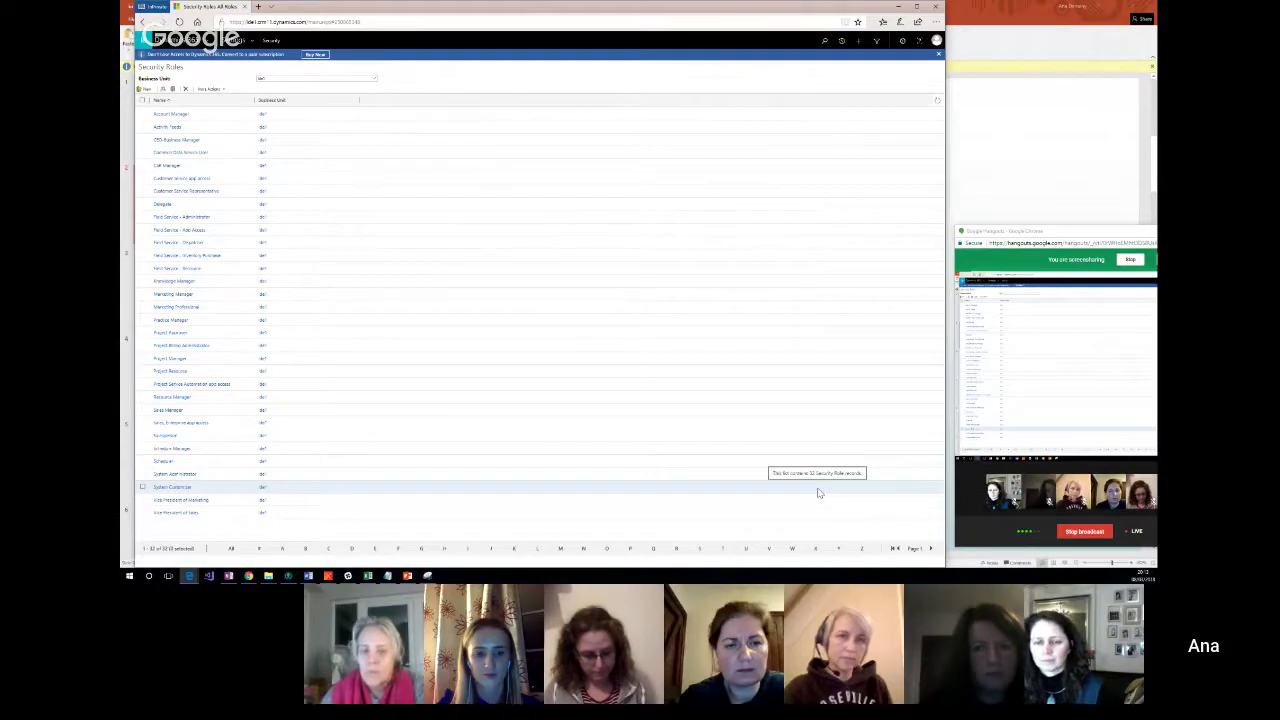
left_click(255, 41)
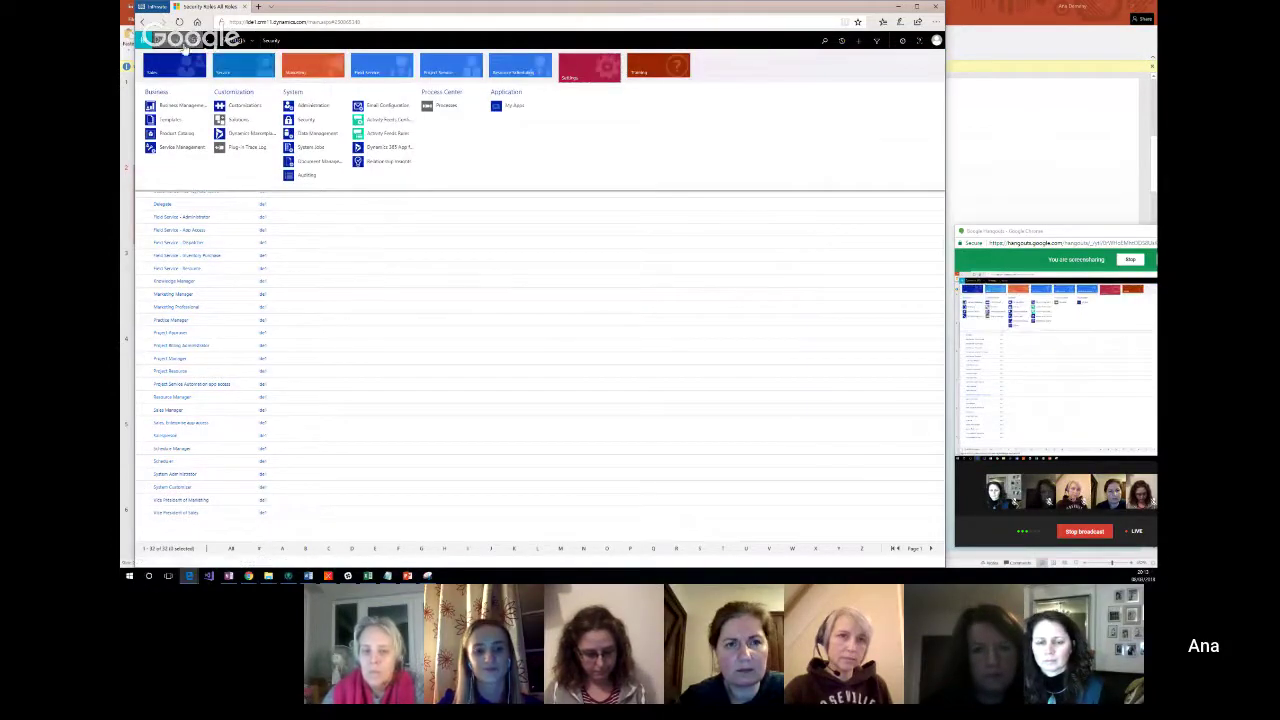
Step: Go to Sales > Leads, always allowing the site's pop-ups and dismissing the alert
left_click(180, 69)
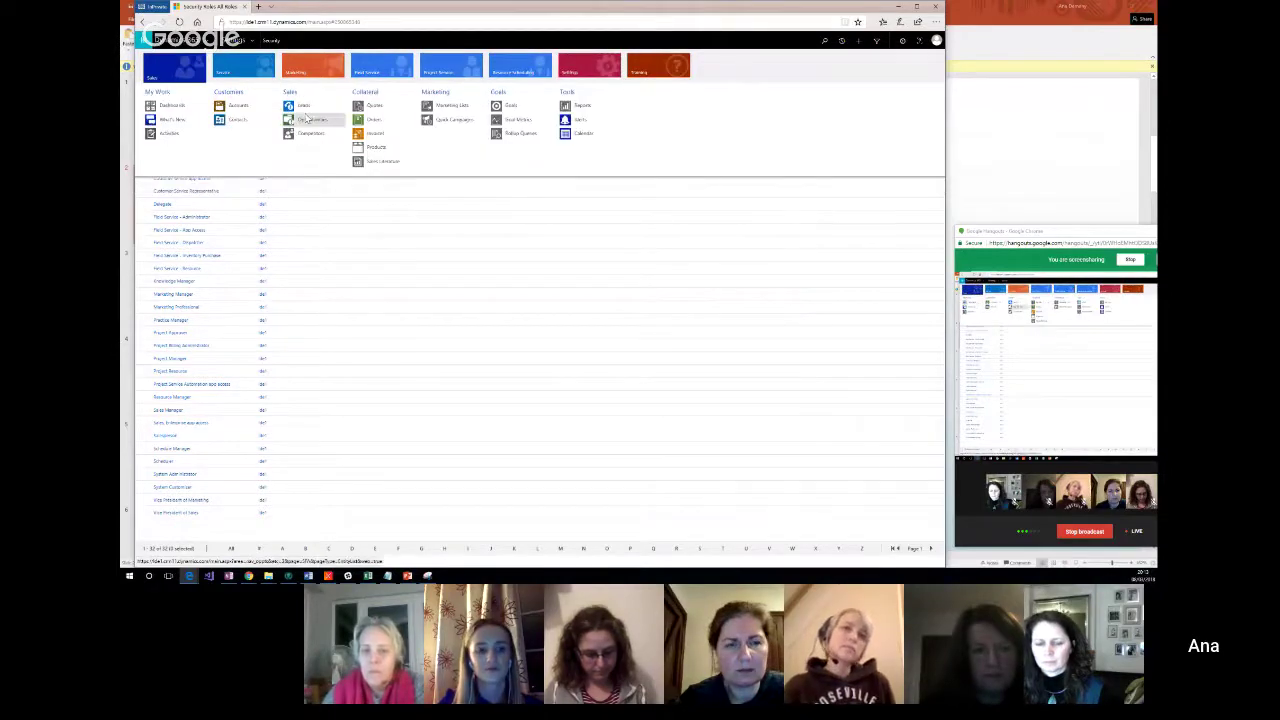
left_click(304, 106)
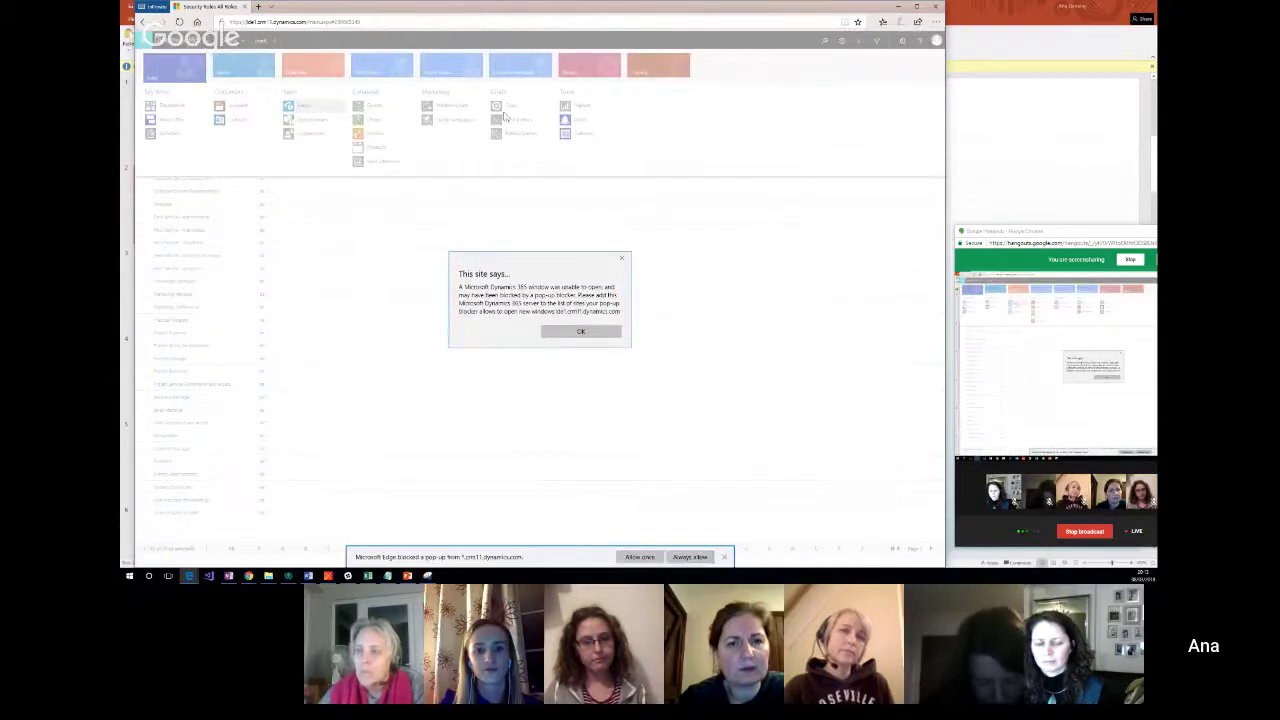
left_click(581, 332)
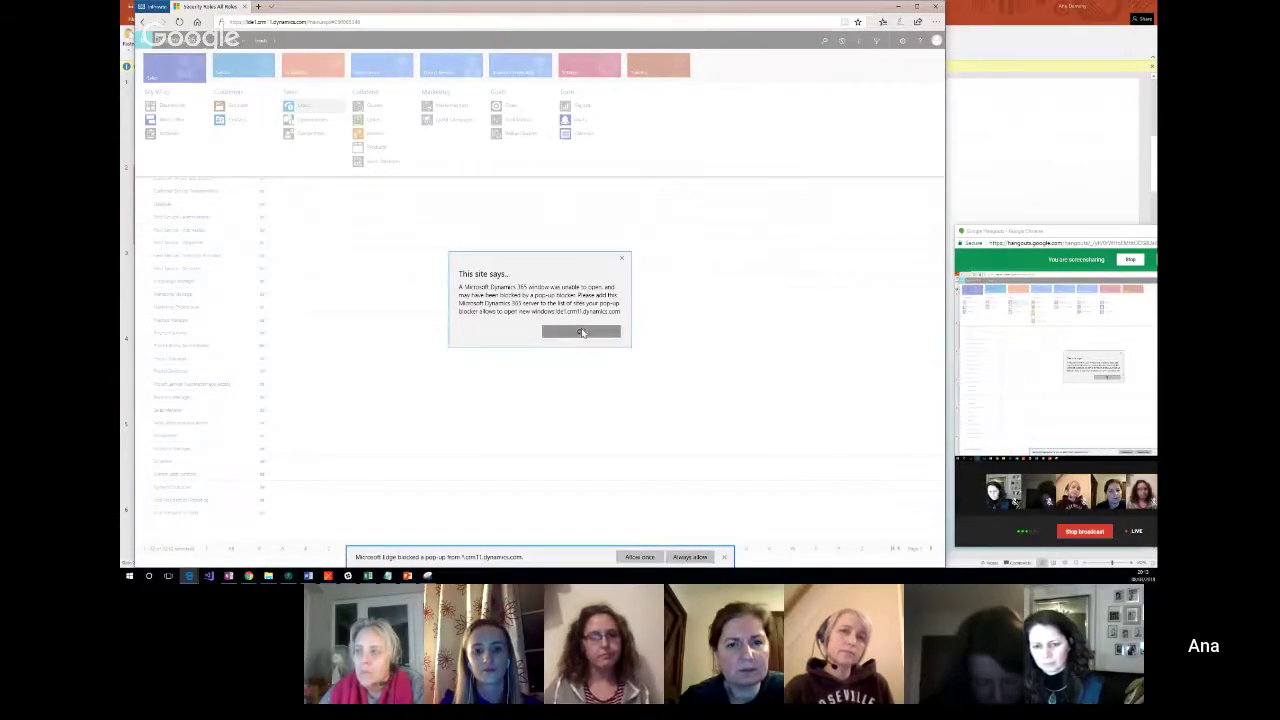
left_click(690, 557)
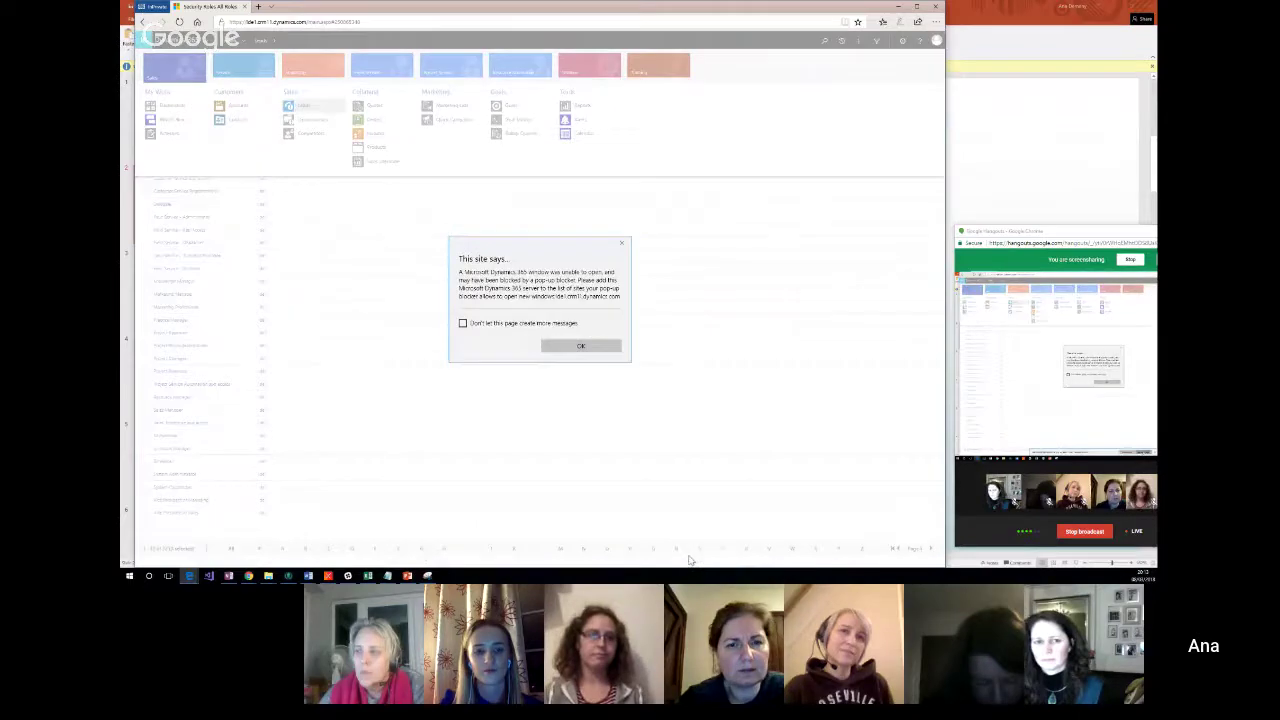
left_click(557, 347)
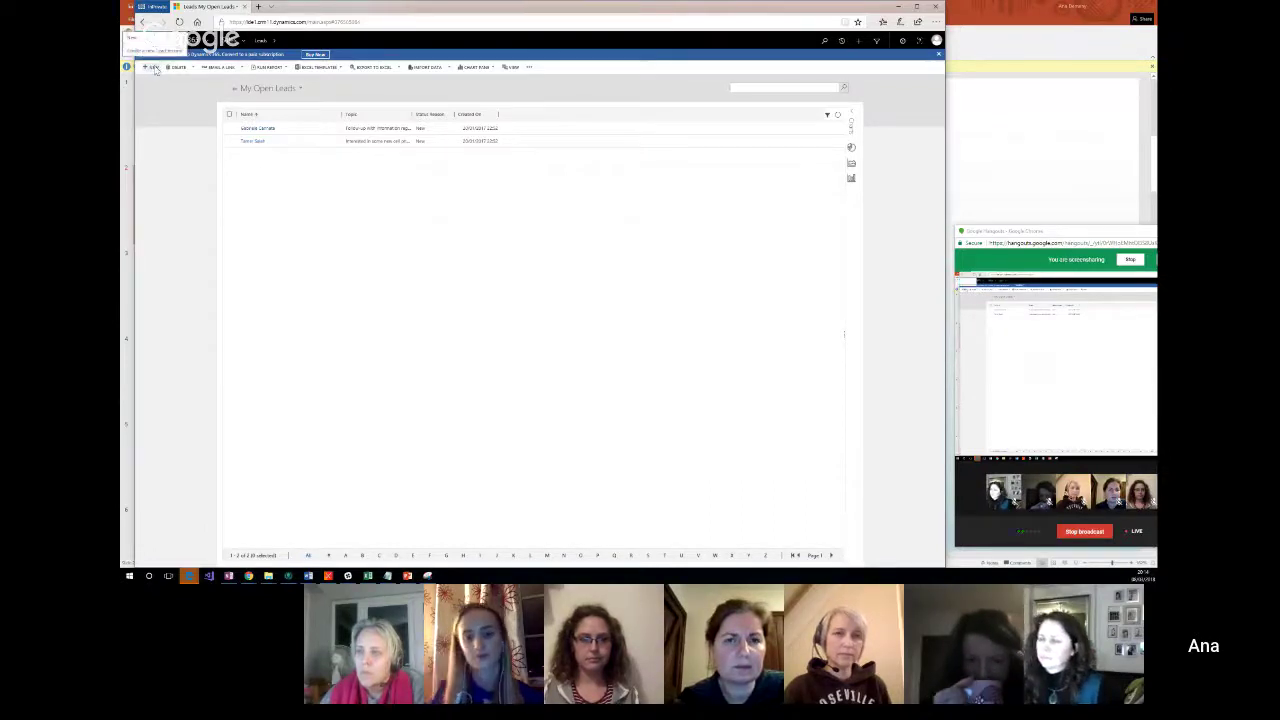
Step: Start a new lead from the My Open Leads view with + New
left_click(155, 67)
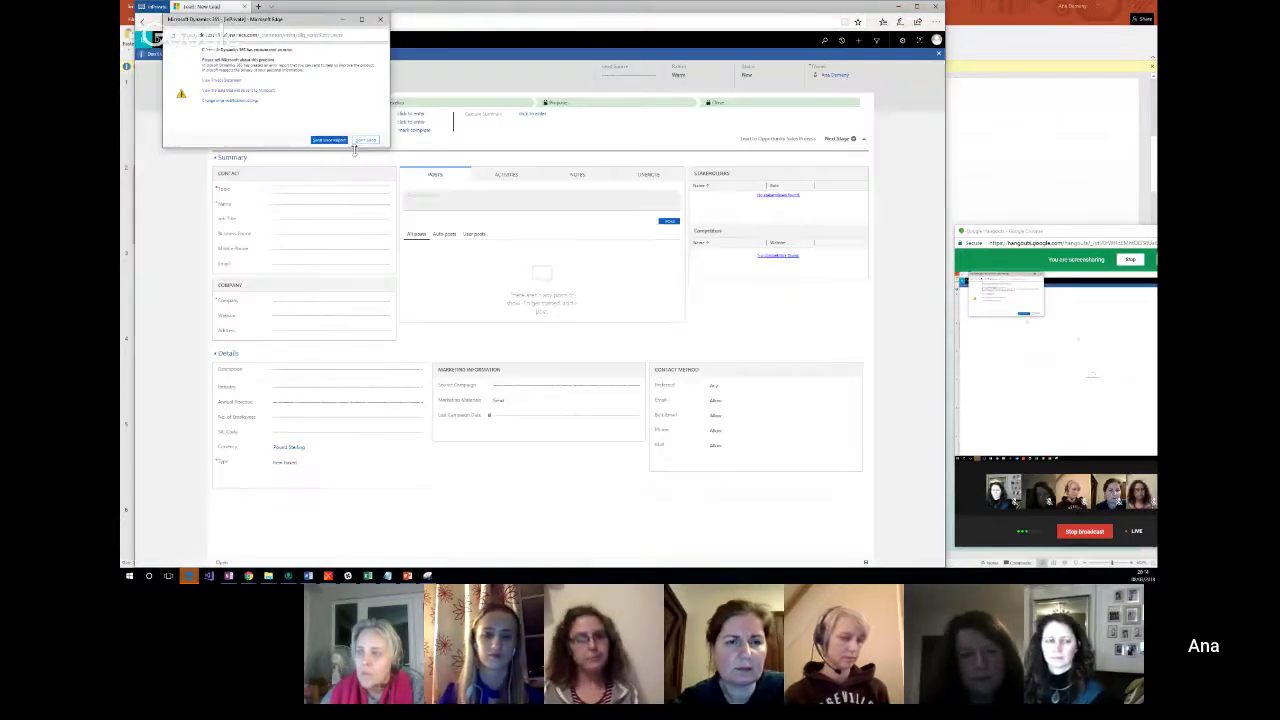
Step: Close the error report with Don't Send to reveal the blank New Lead form
left_click(367, 141)
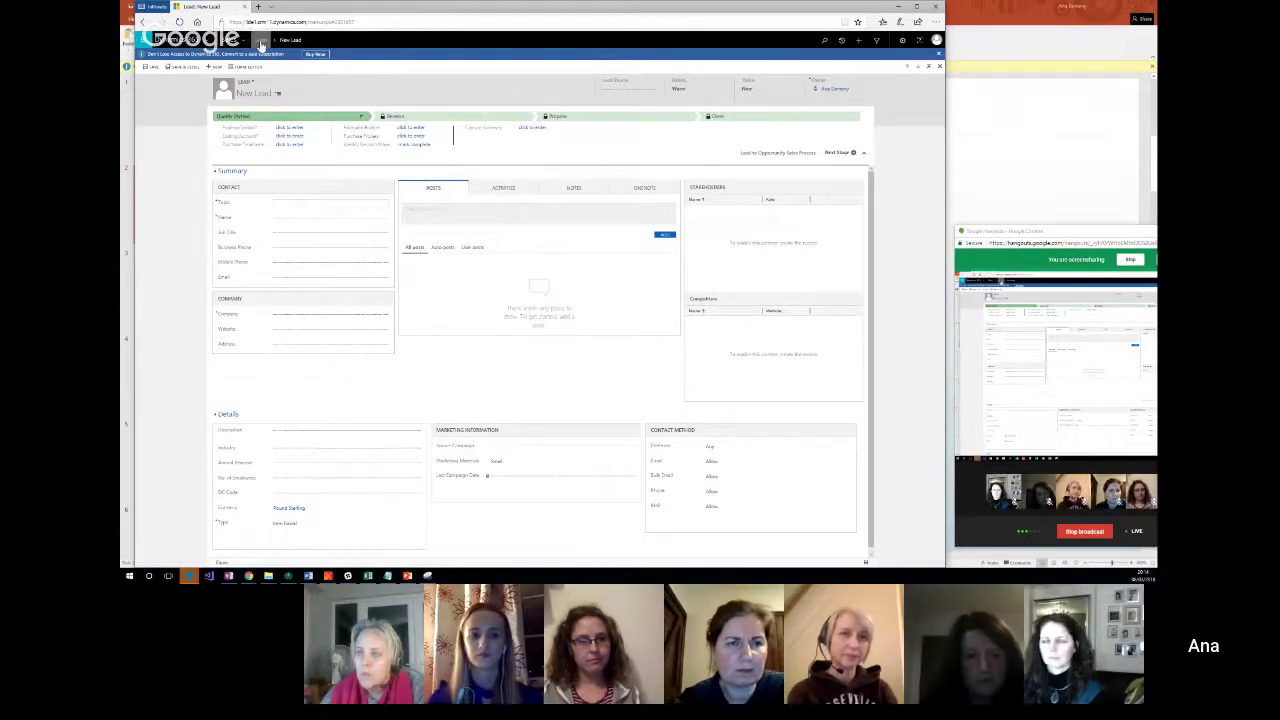
Step: Enter Topic 'Potential sale to buy', the contact's first and last name, and the mobile number
left_click(292, 203)
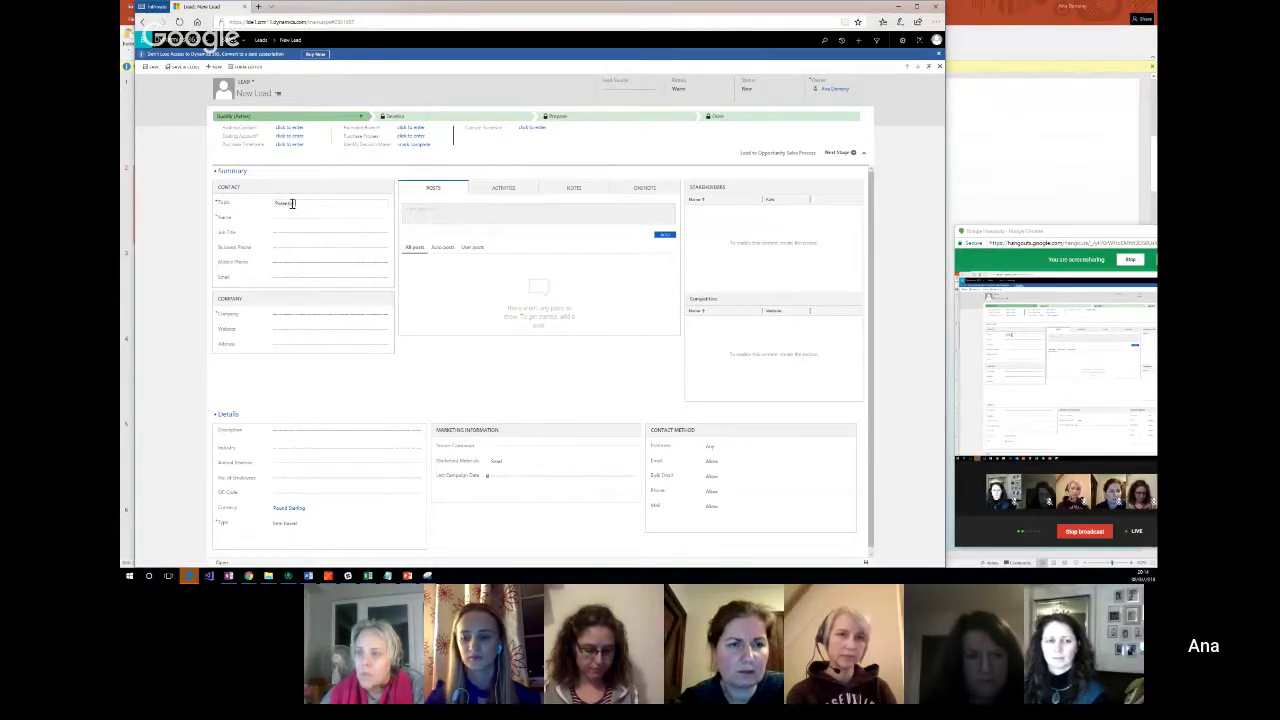
type("Potential sale")
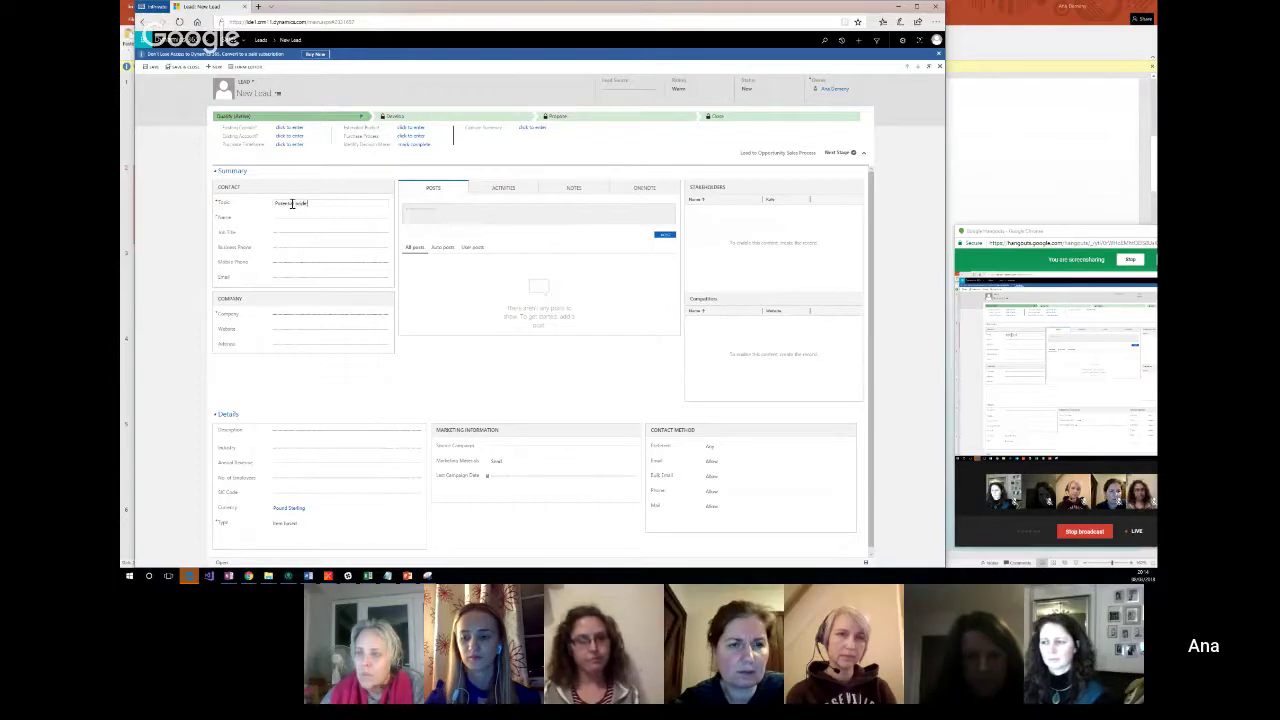
type(" to buy flowers")
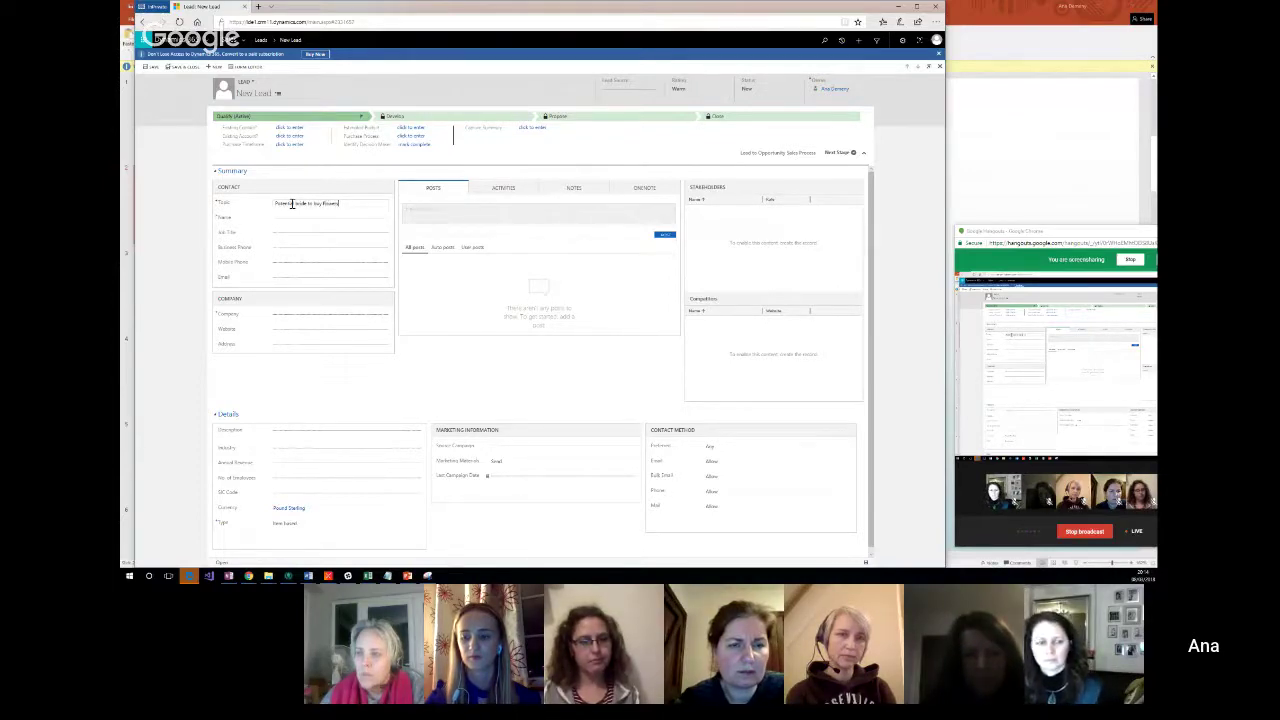
left_click(304, 222)
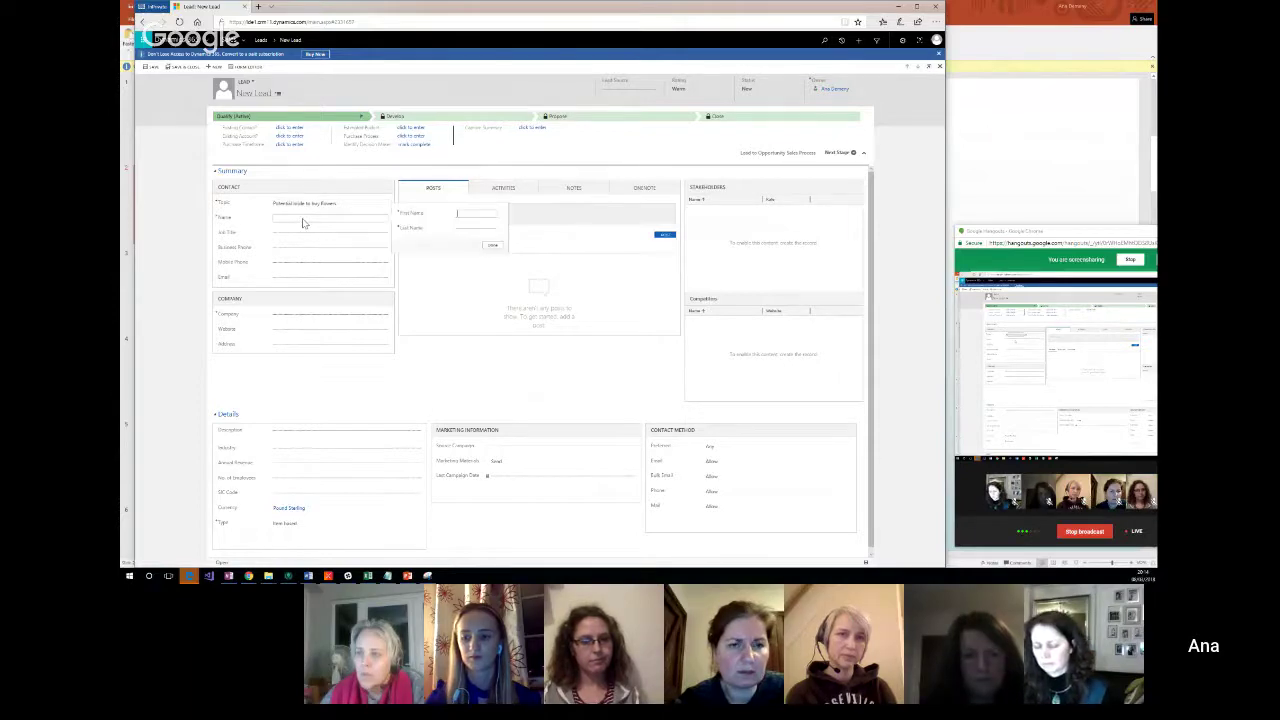
key("Tab")
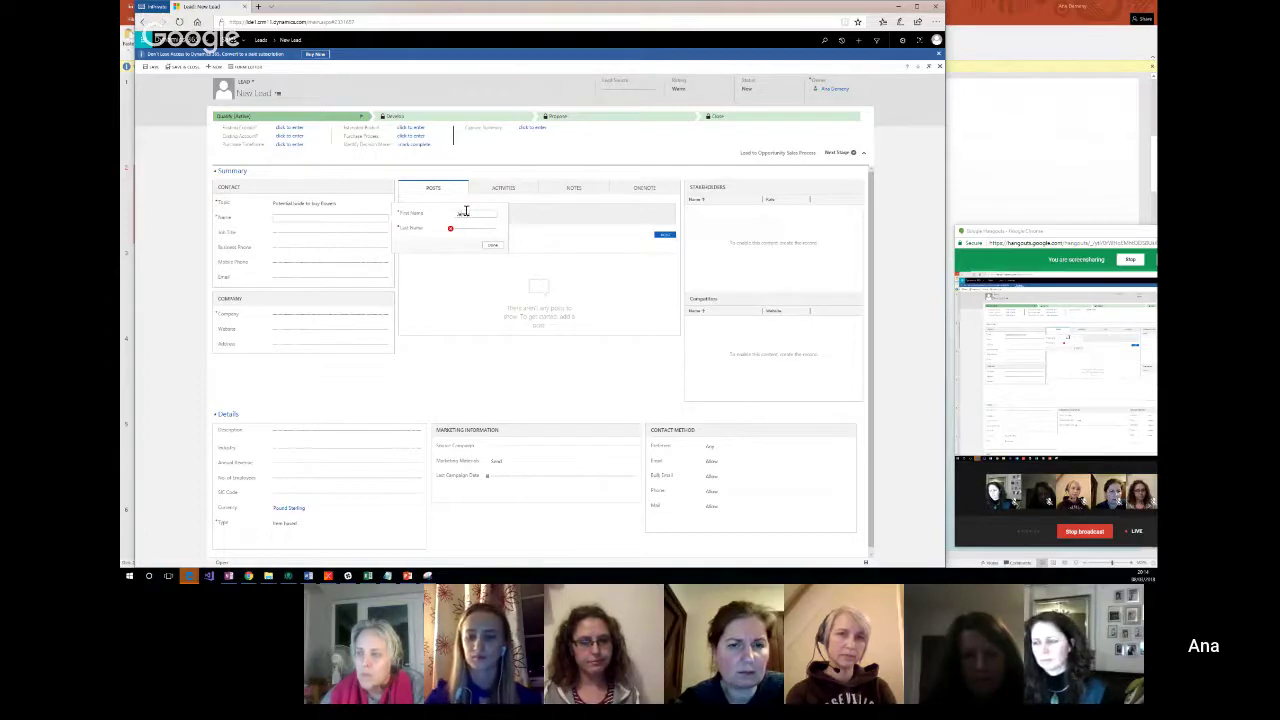
left_click(465, 212)
key("Tab")
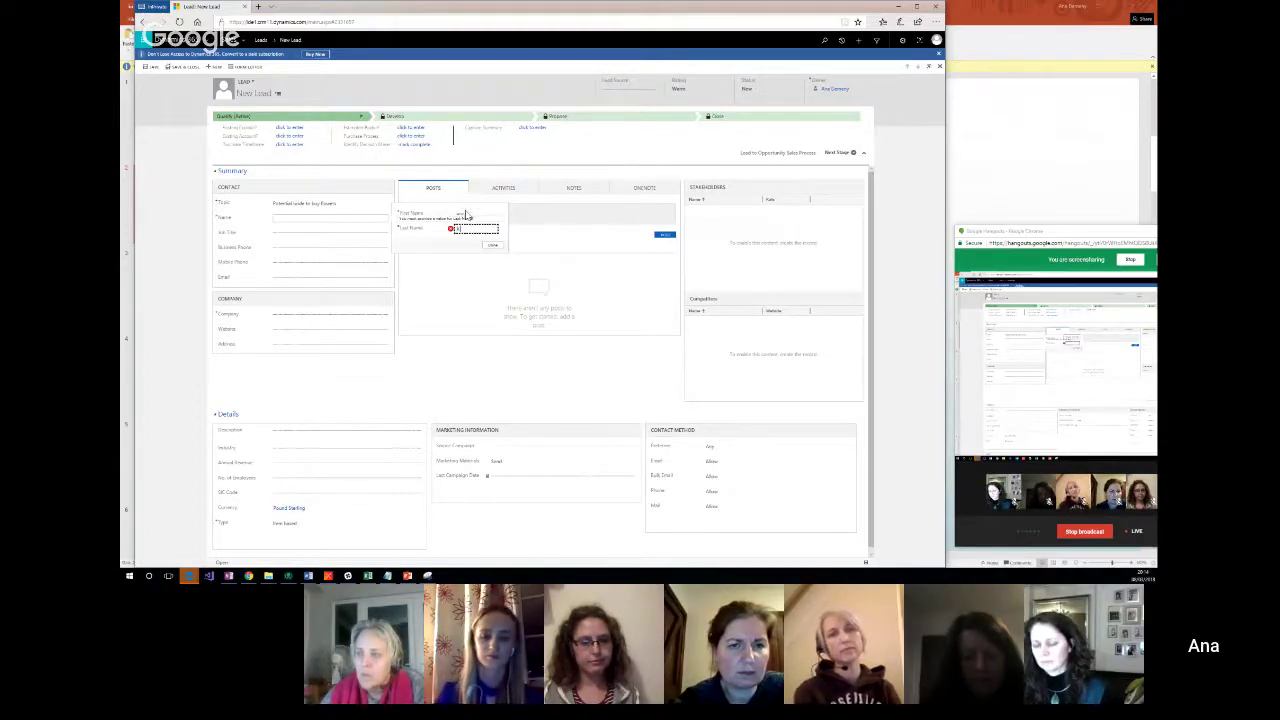
type("C")
left_click(492, 246)
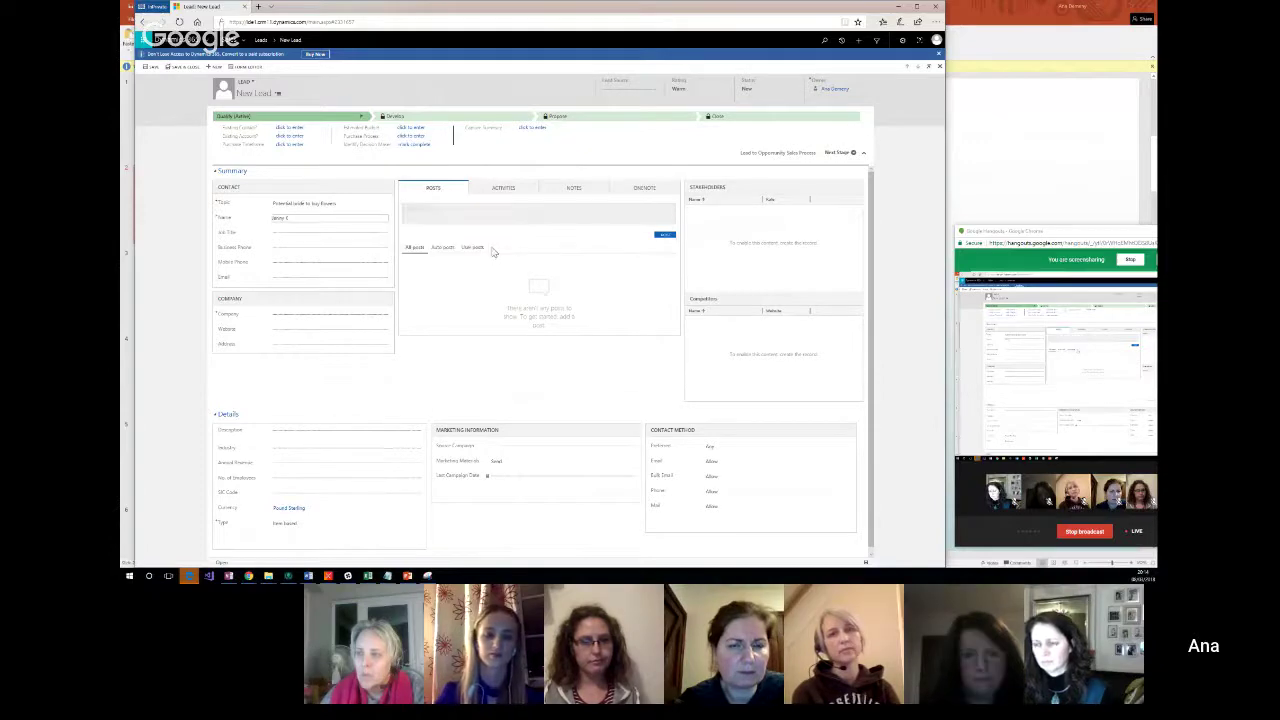
left_click(289, 262)
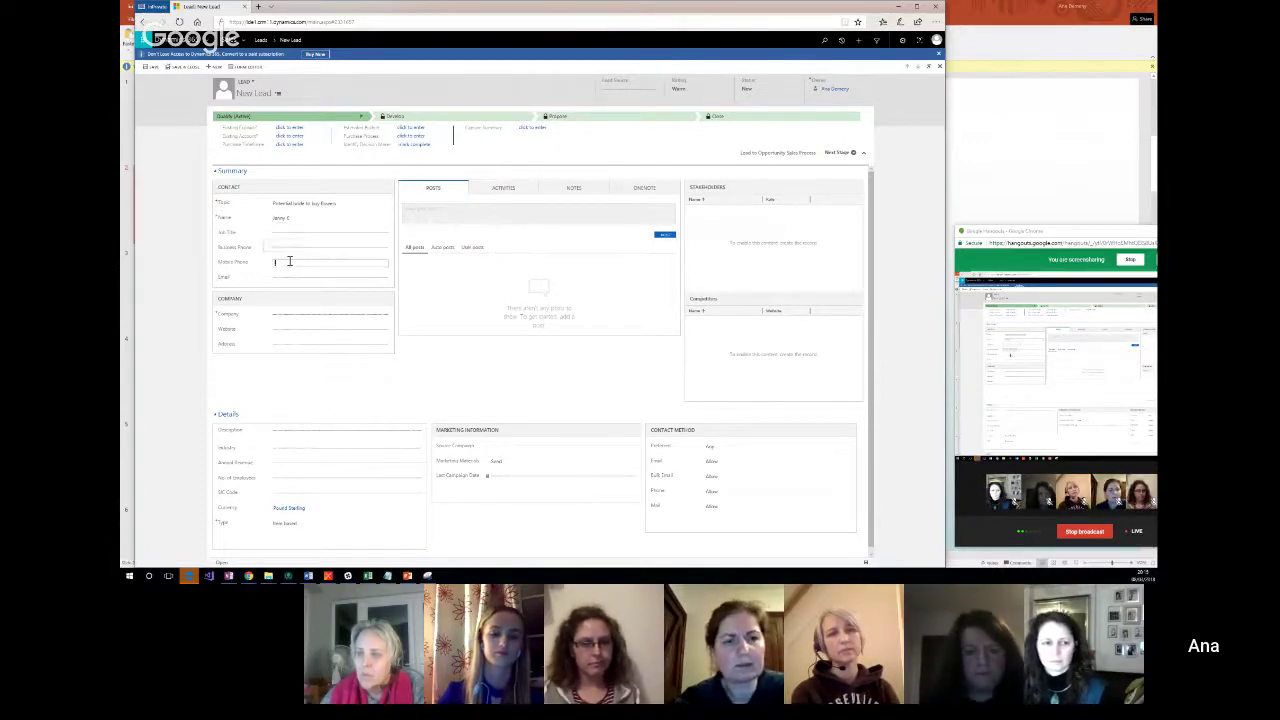
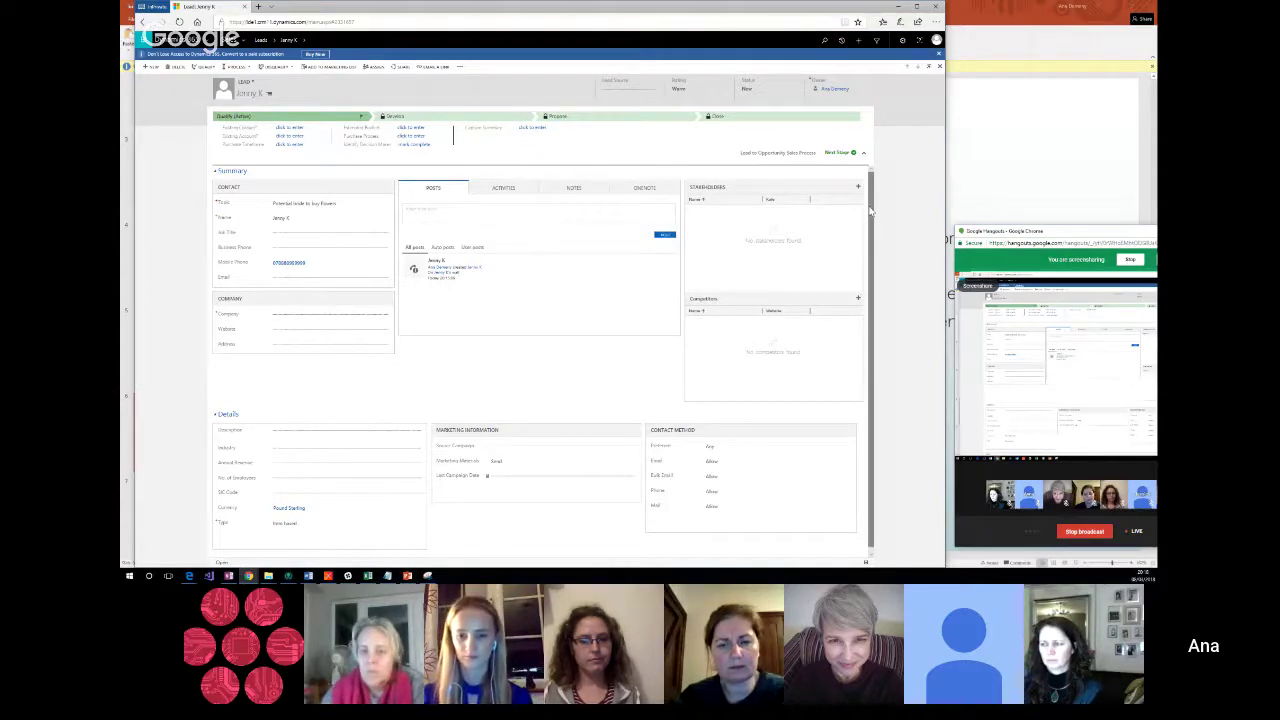
mouse_move(870, 210)
left_mouse_down()
mouse_move(875, 222)
mouse_move(872, 210)
left_mouse_up()
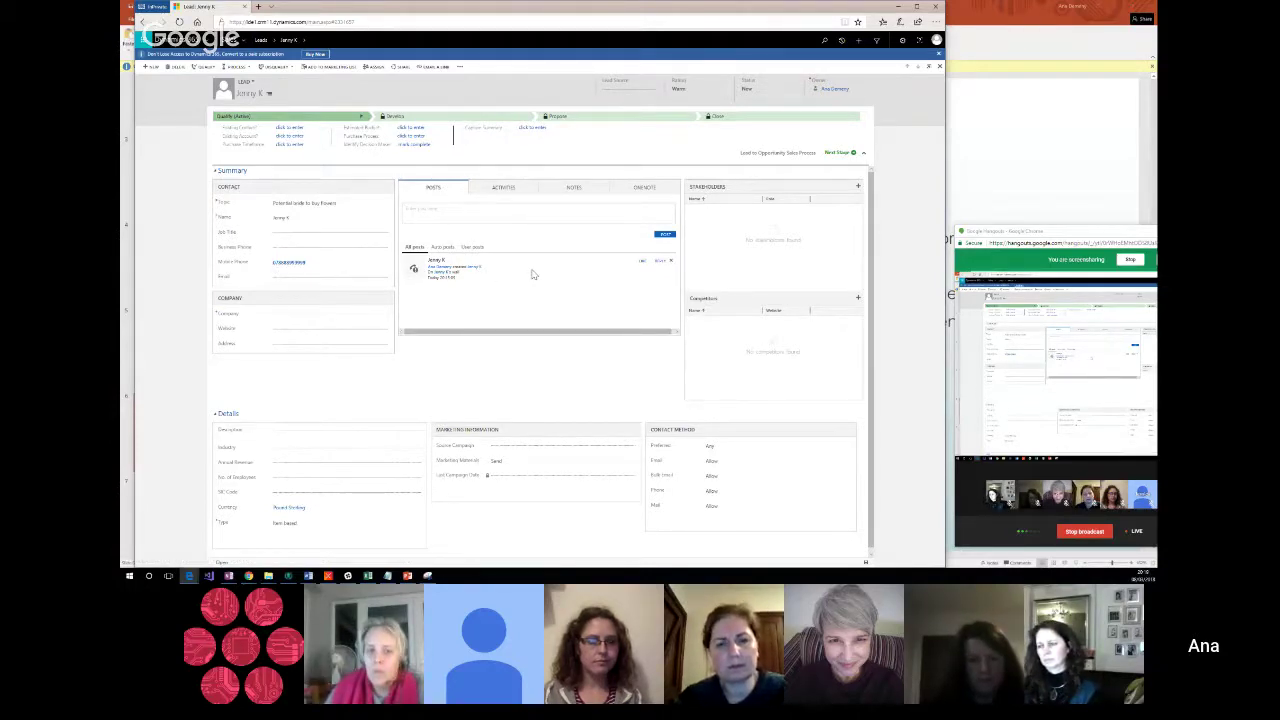
Step: Reply 'great job!' to the lead's creation post and like the post
left_click(658, 262)
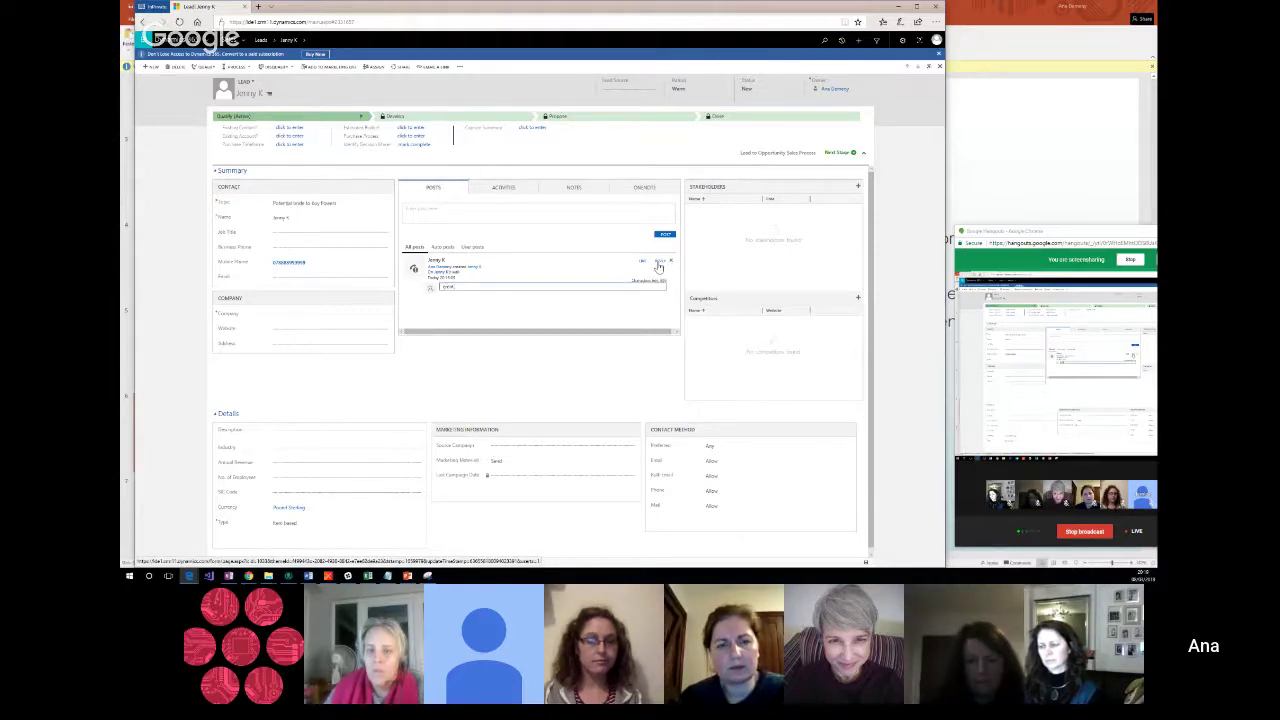
type("great job!")
key("Return")
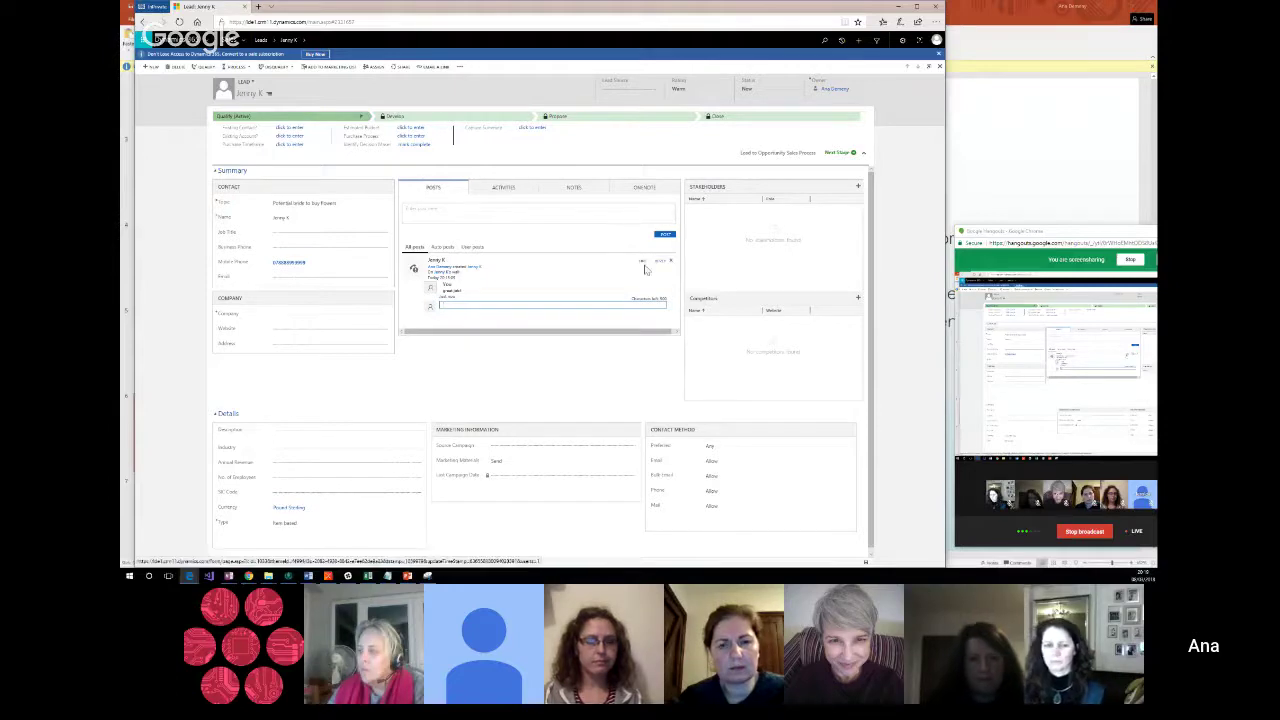
left_click(643, 262)
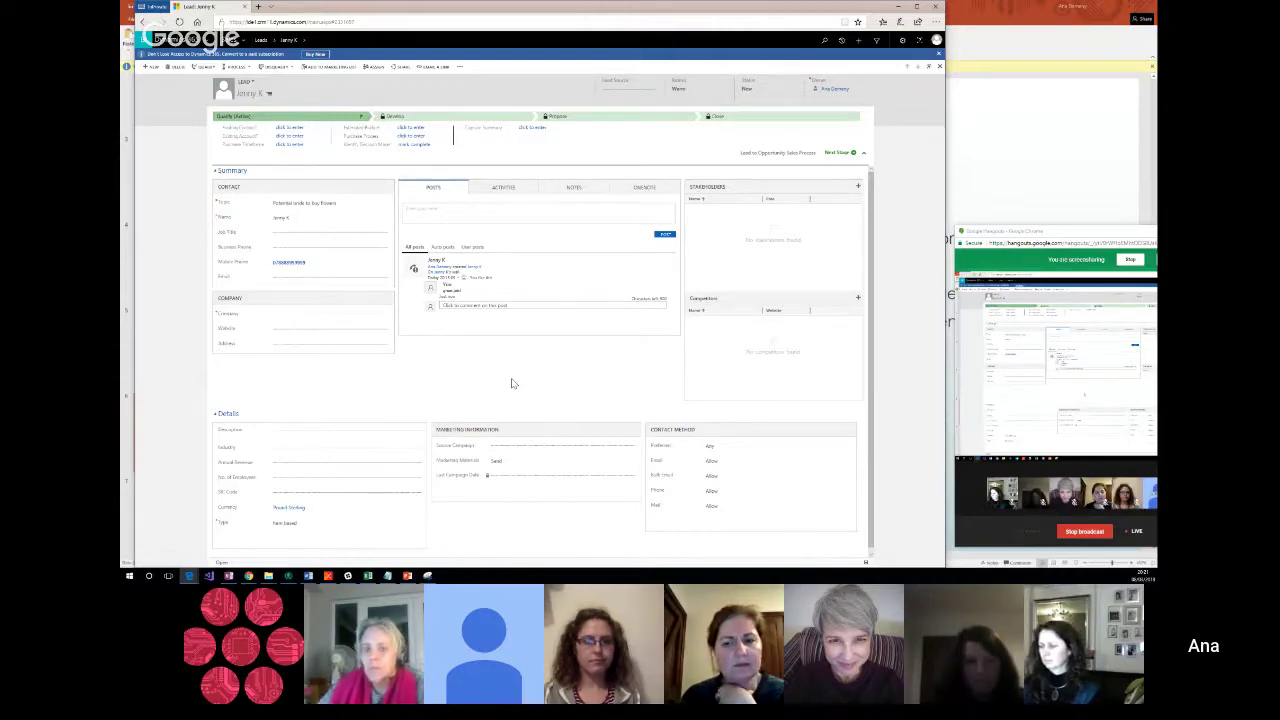
mouse_move(557, 275)
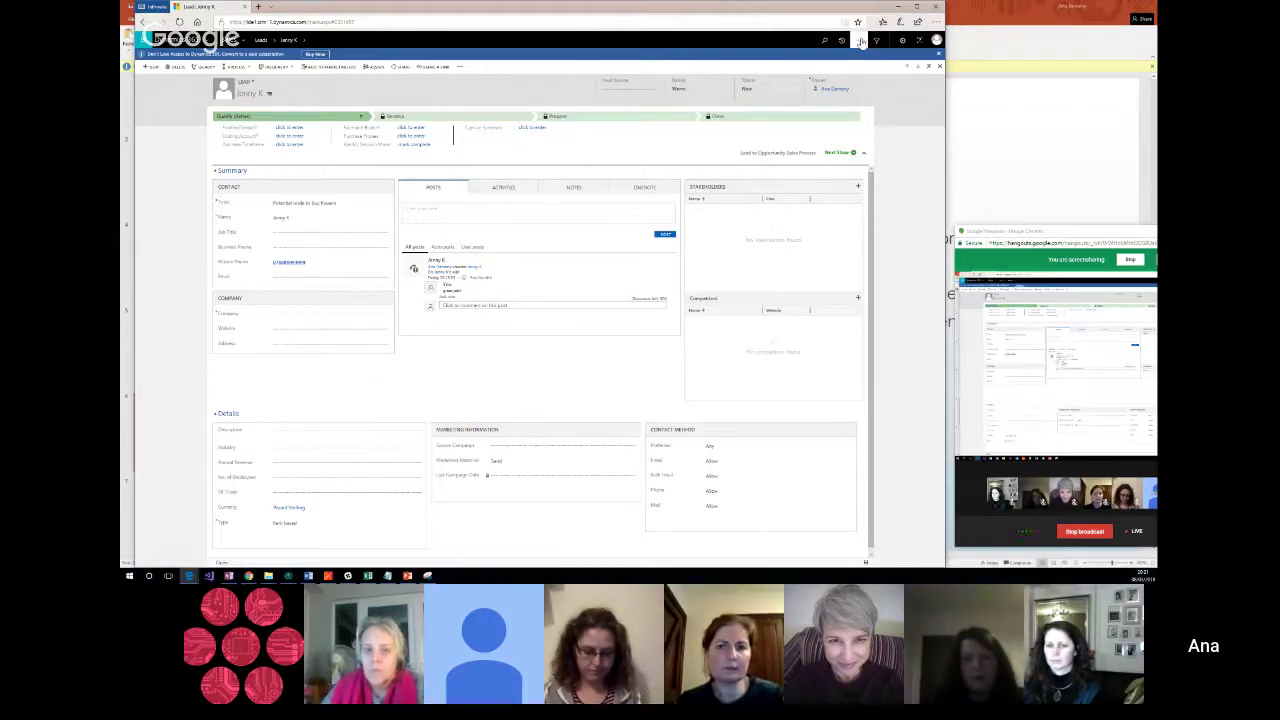
left_click(861, 42)
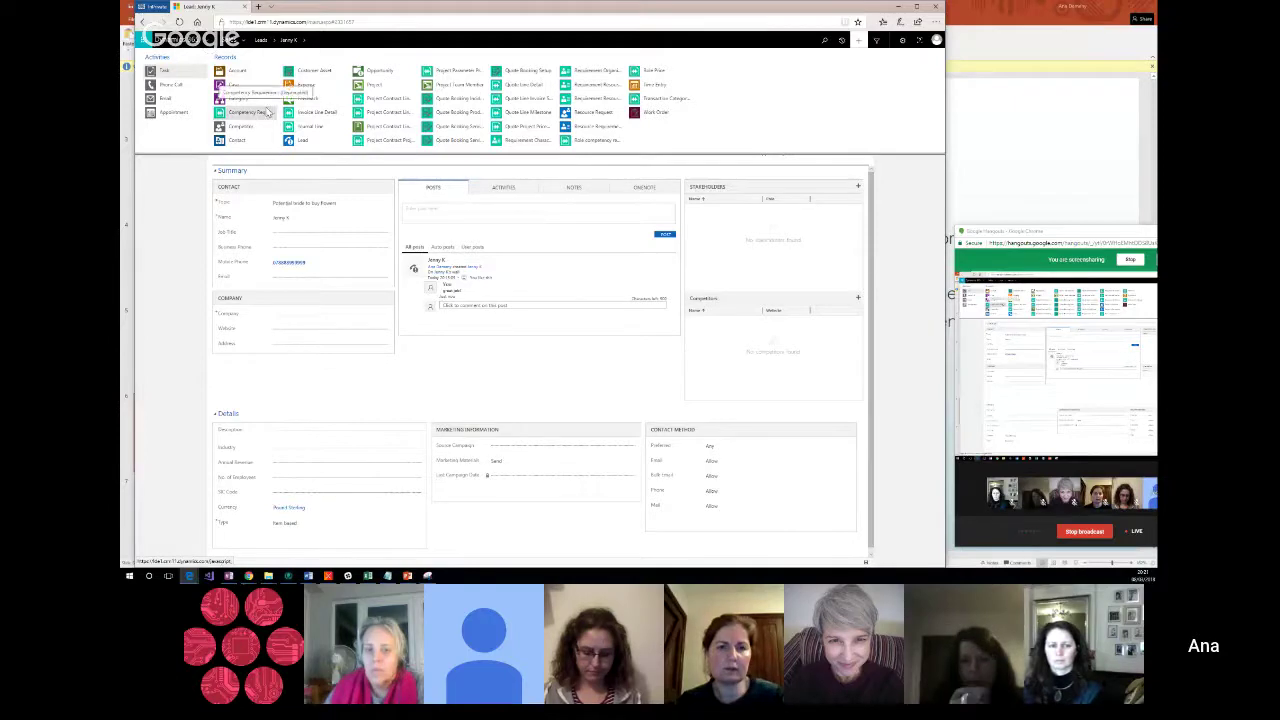
Step: Choose Lead from the Create menu to open a blank Quick Create: Lead form
left_click(304, 141)
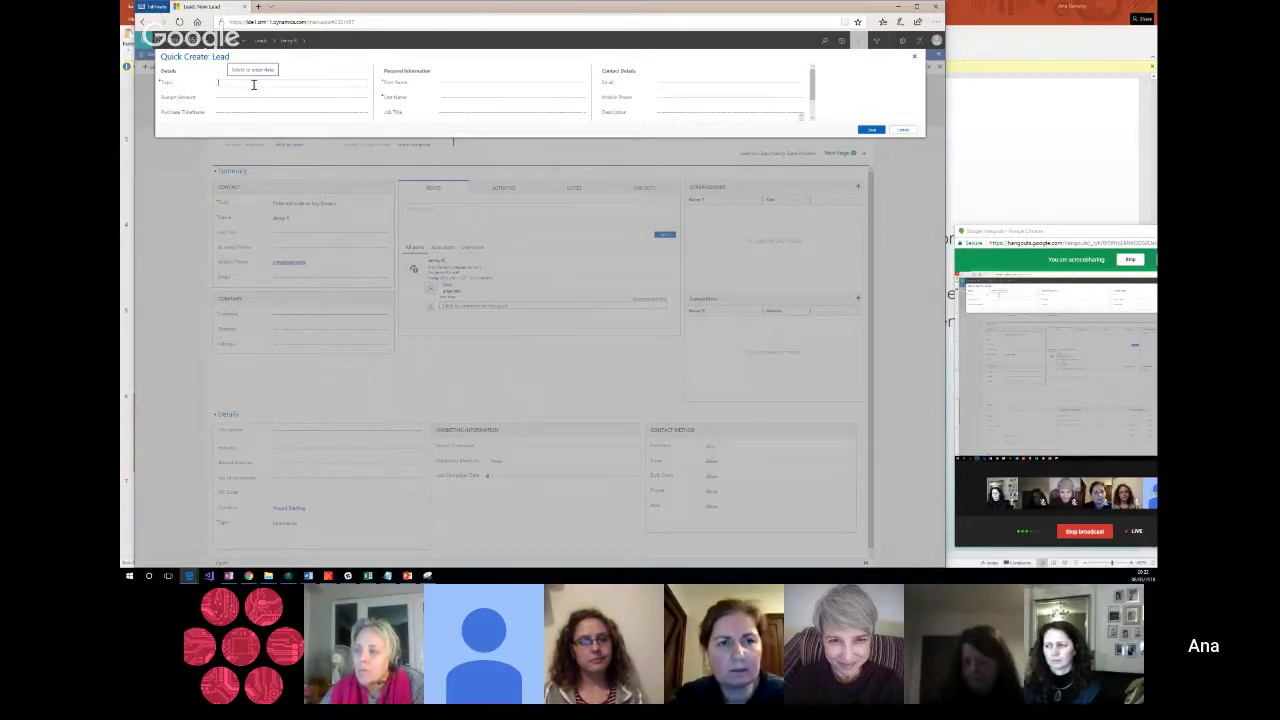
Step: Enter Topic '3rdce 2' and the lead's last name in Quick Create, then save
type("3rd")
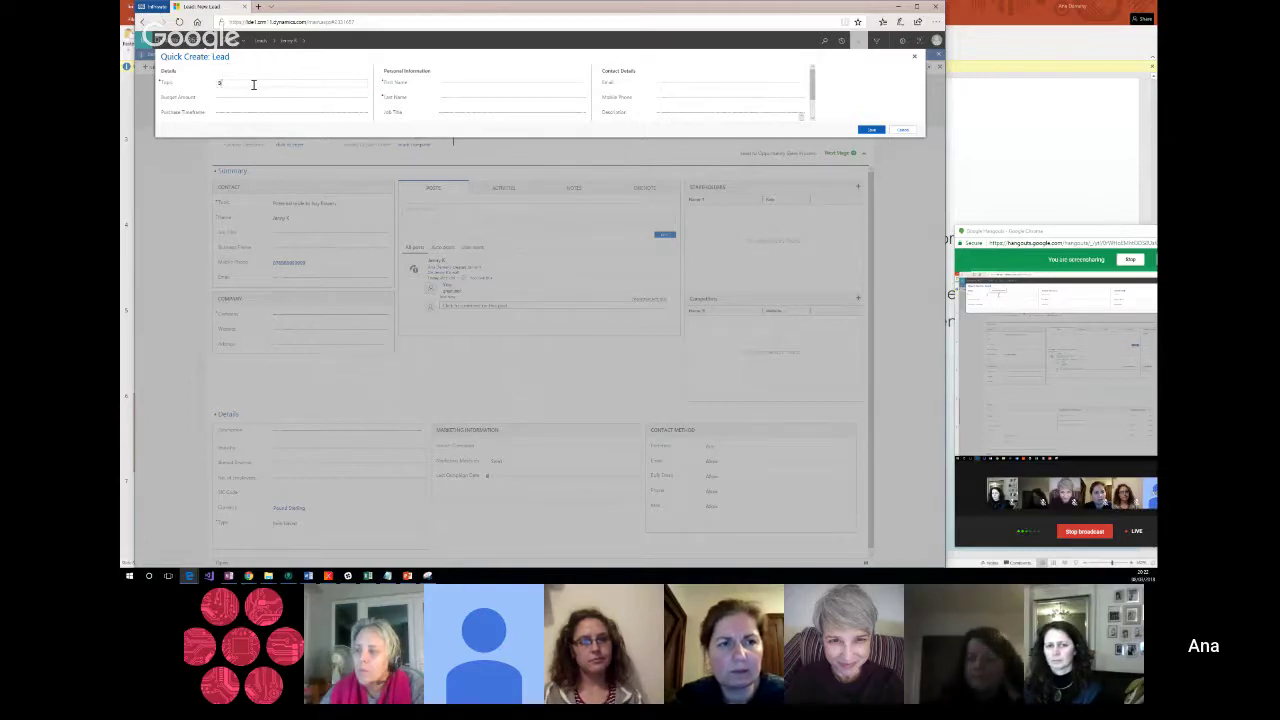
type("ce 2")
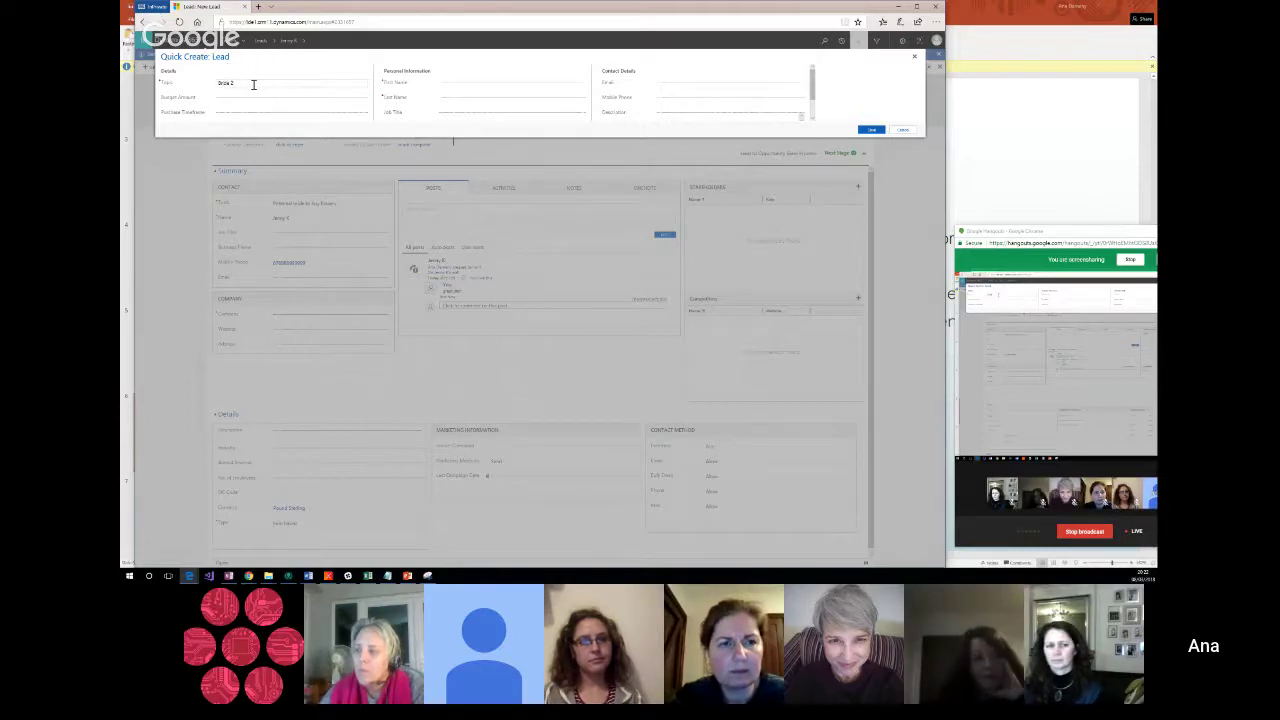
left_click(448, 100)
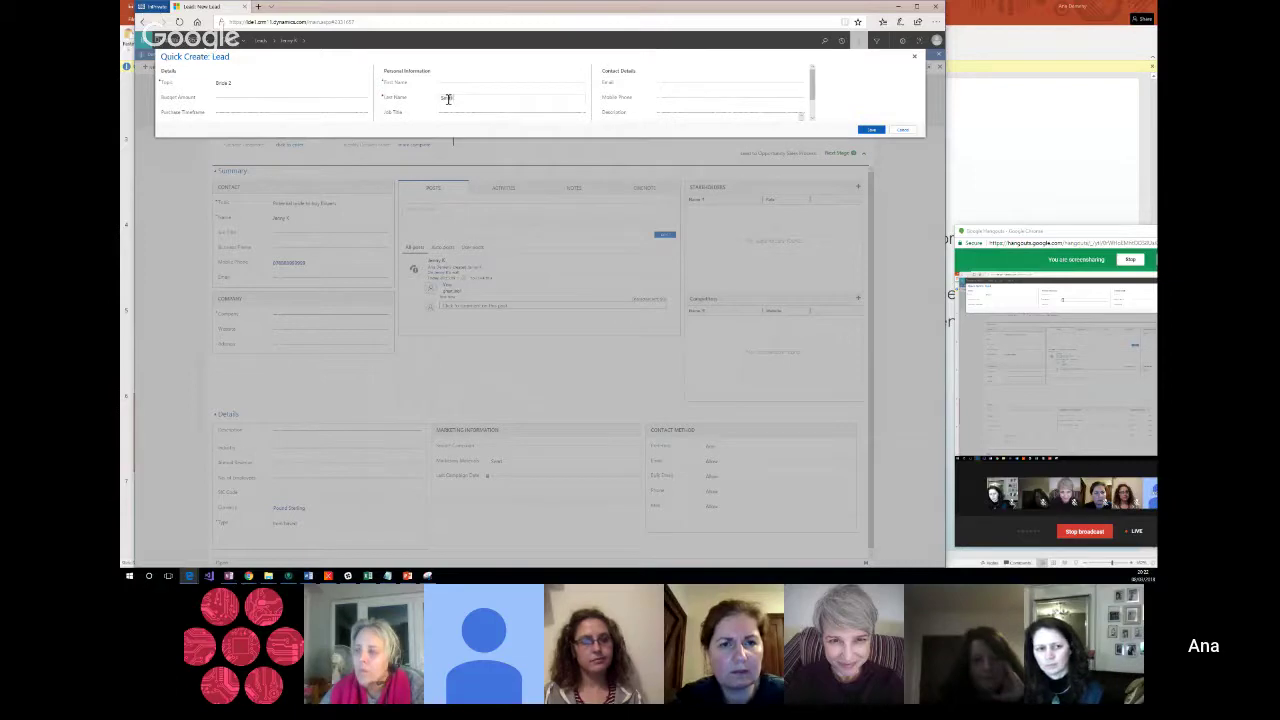
left_click(870, 131)
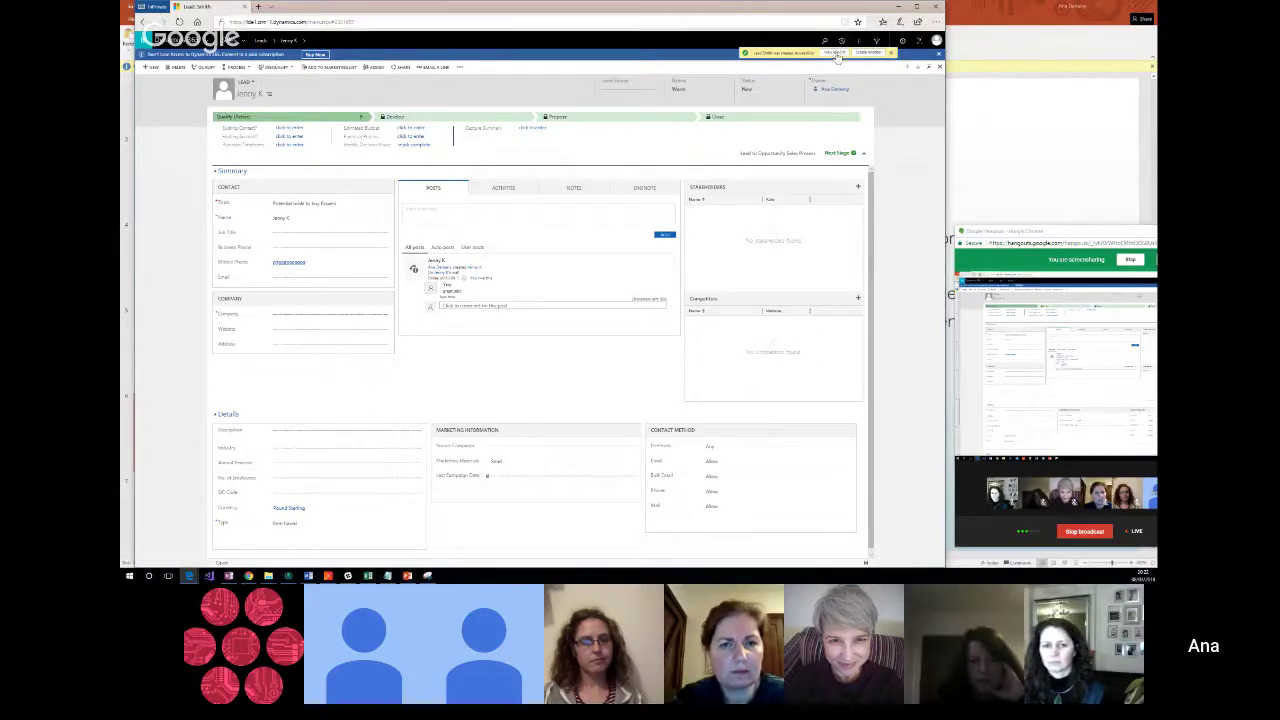
Step: Dismiss the lead-created notification and show the Dynamics 365 apps list
left_click(837, 54)
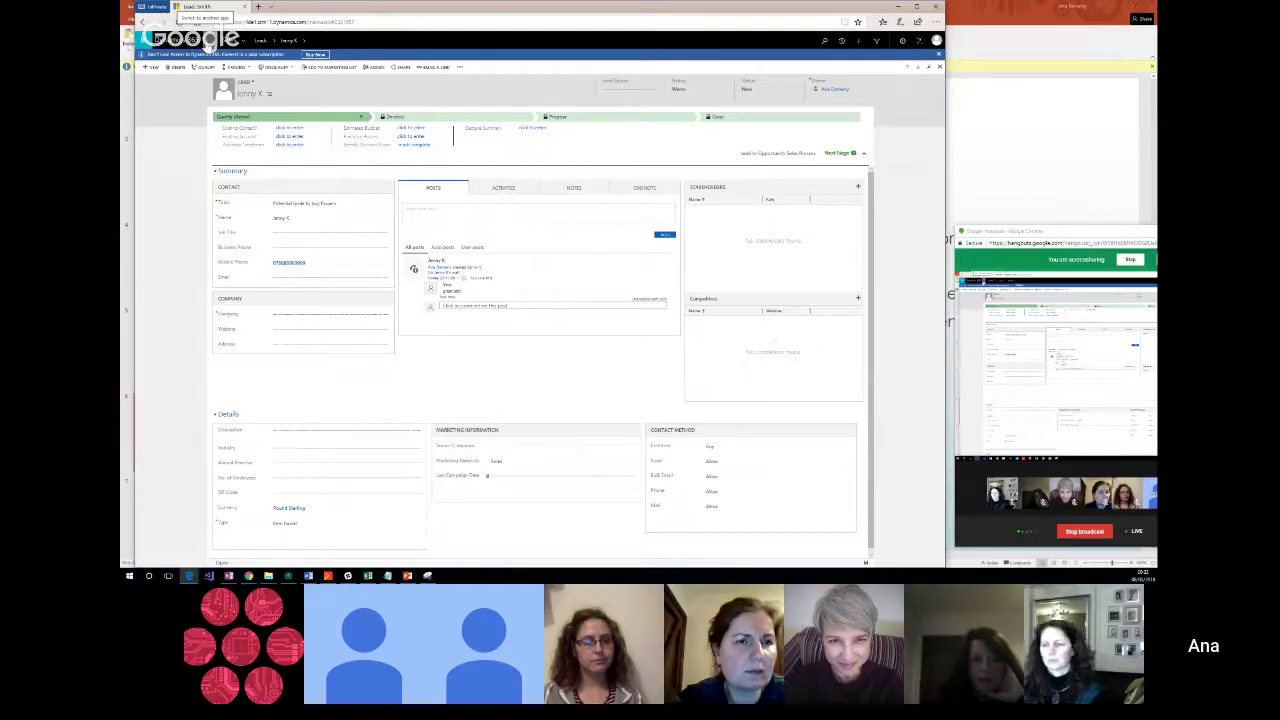
left_click(205, 45)
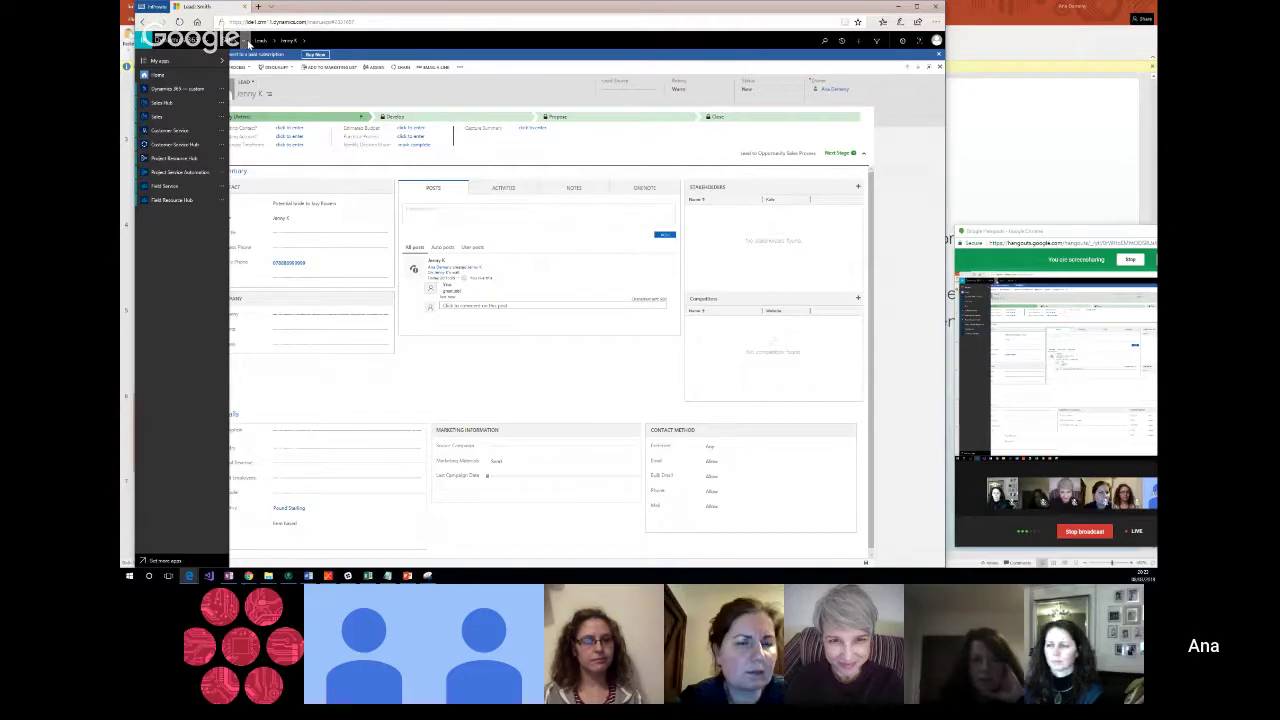
Step: Show the sitemap navigation areas, then close them to return to the lead form
left_click(248, 44)
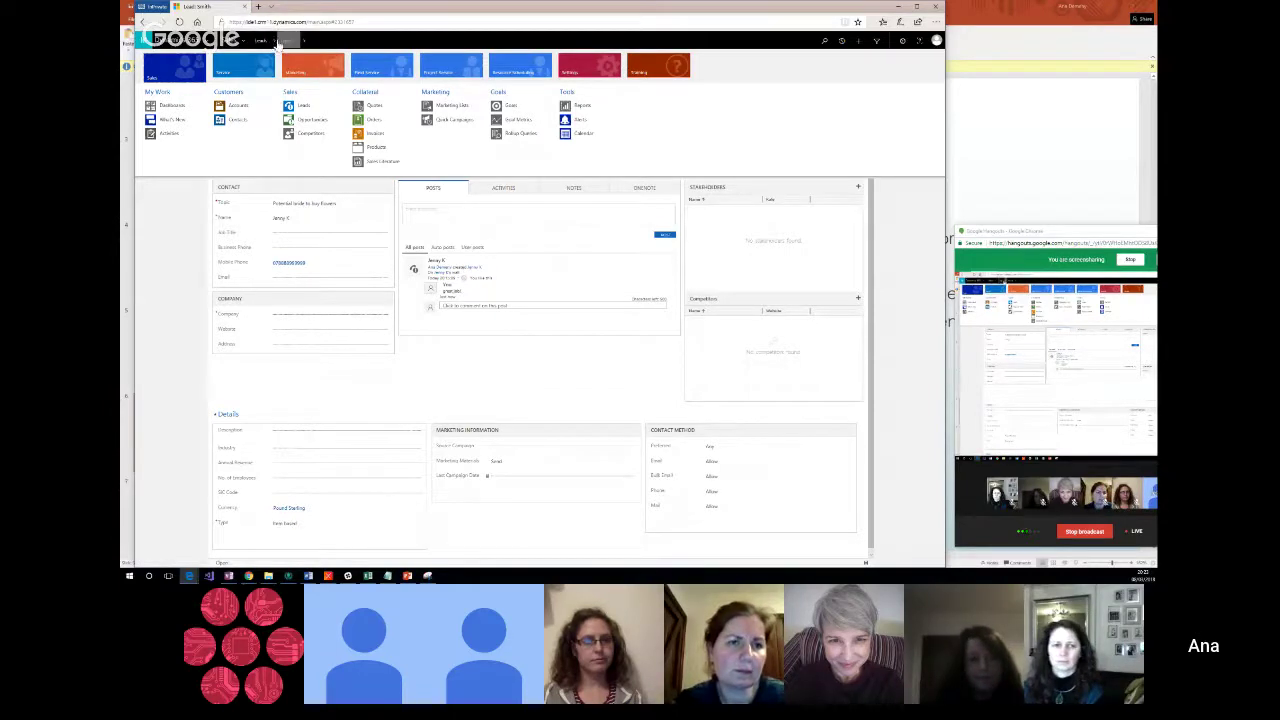
left_click(558, 429)
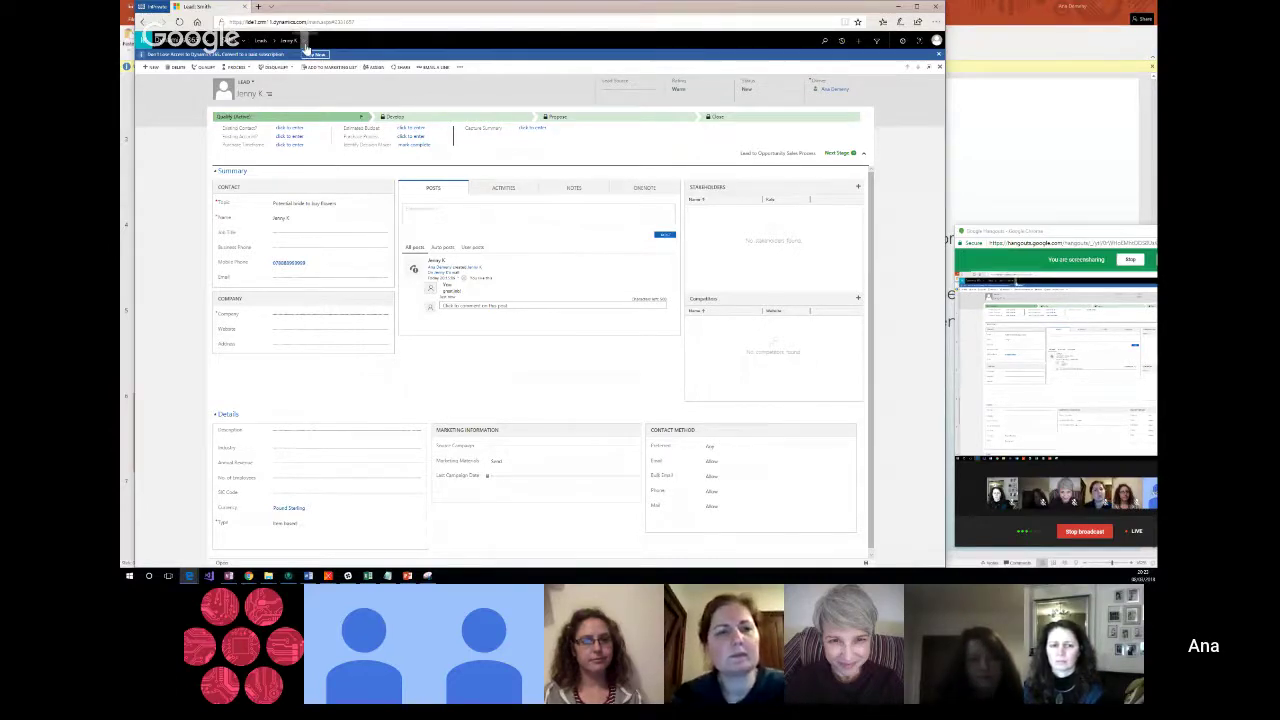
Step: Open the current lead's Activities view, which lists no open activities
left_click(304, 42)
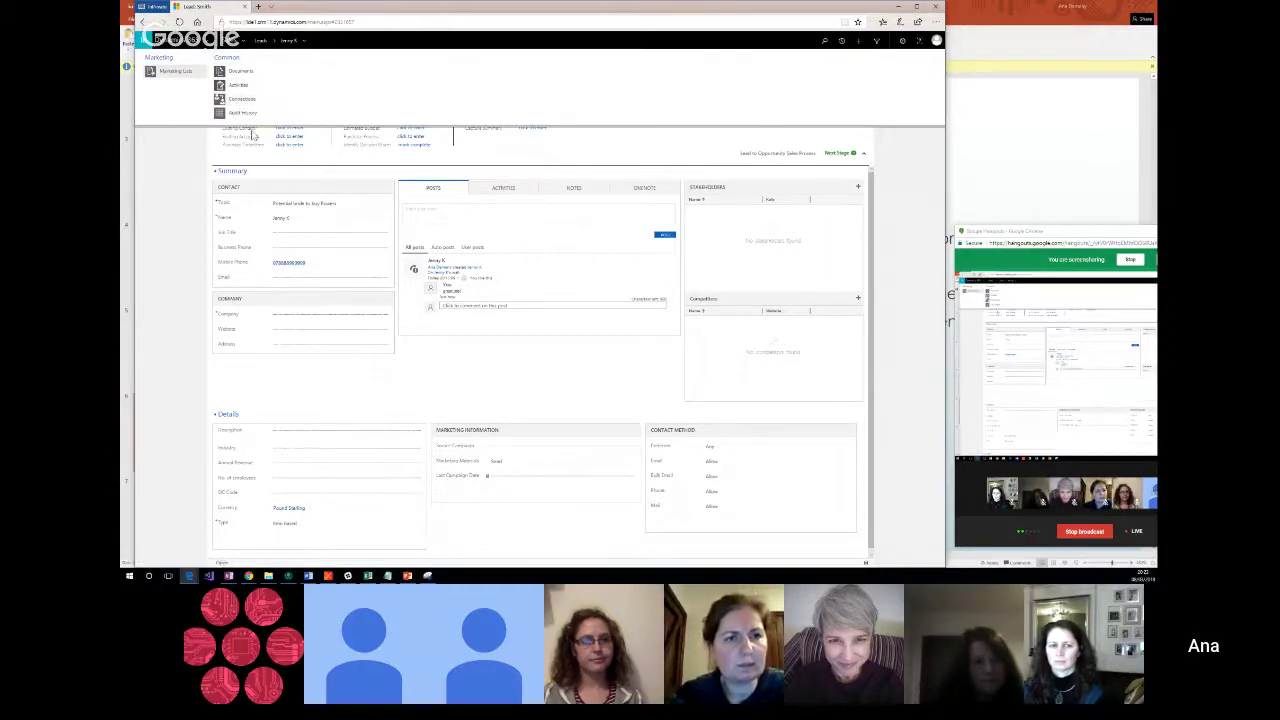
left_click(240, 86)
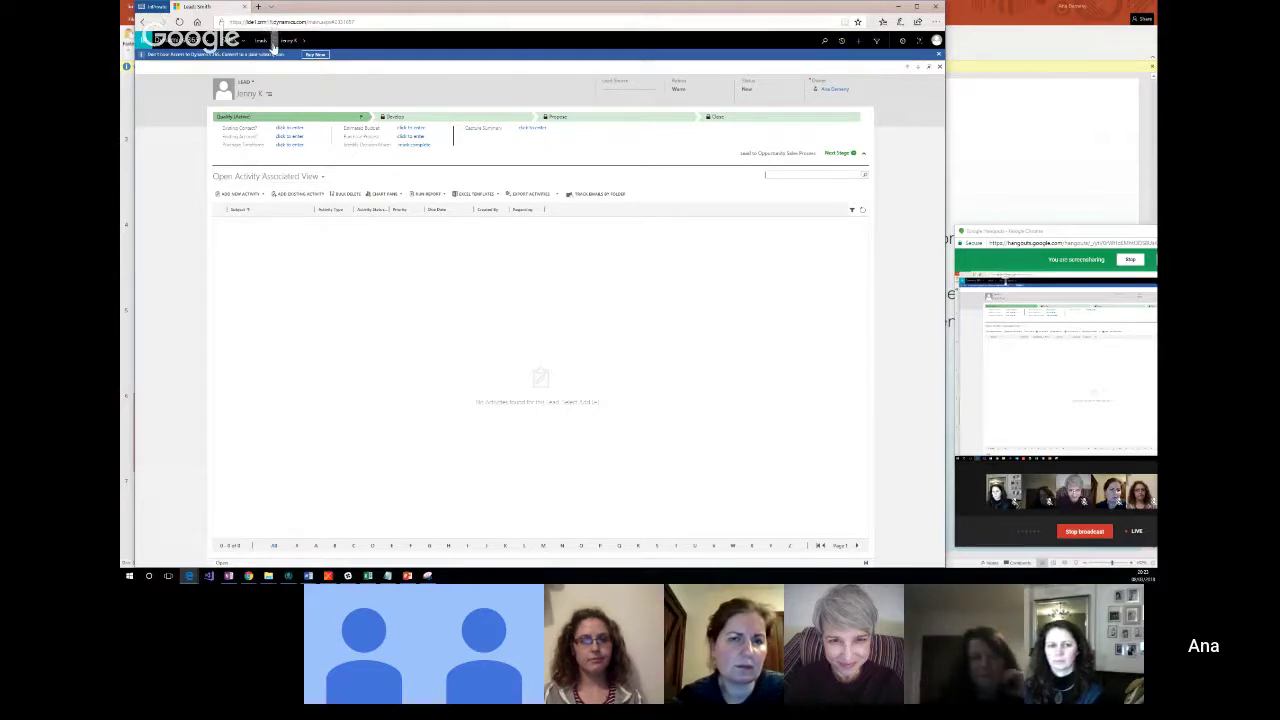
Step: Open the Leads Recently Viewed flyout listing both saved leads
left_click(272, 46)
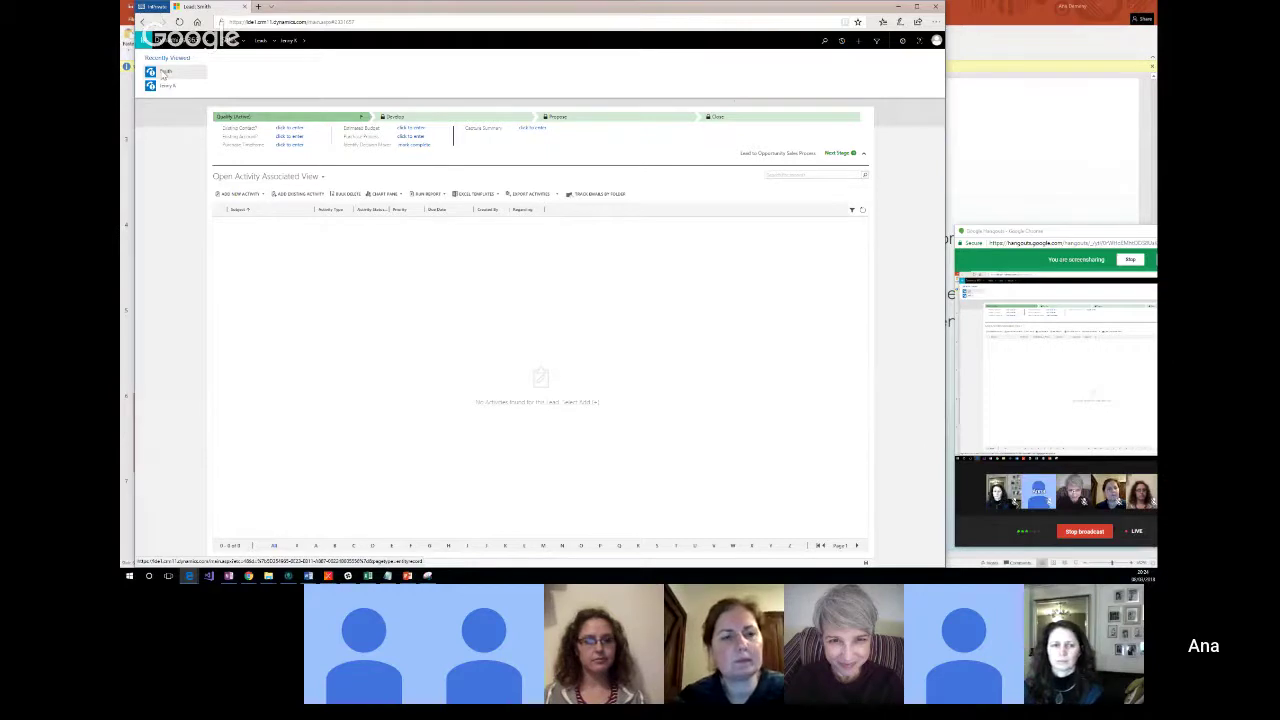
Step: Open the other lead from Recently Viewed and put the cursor in its Mobile Phone field
left_click(163, 72)
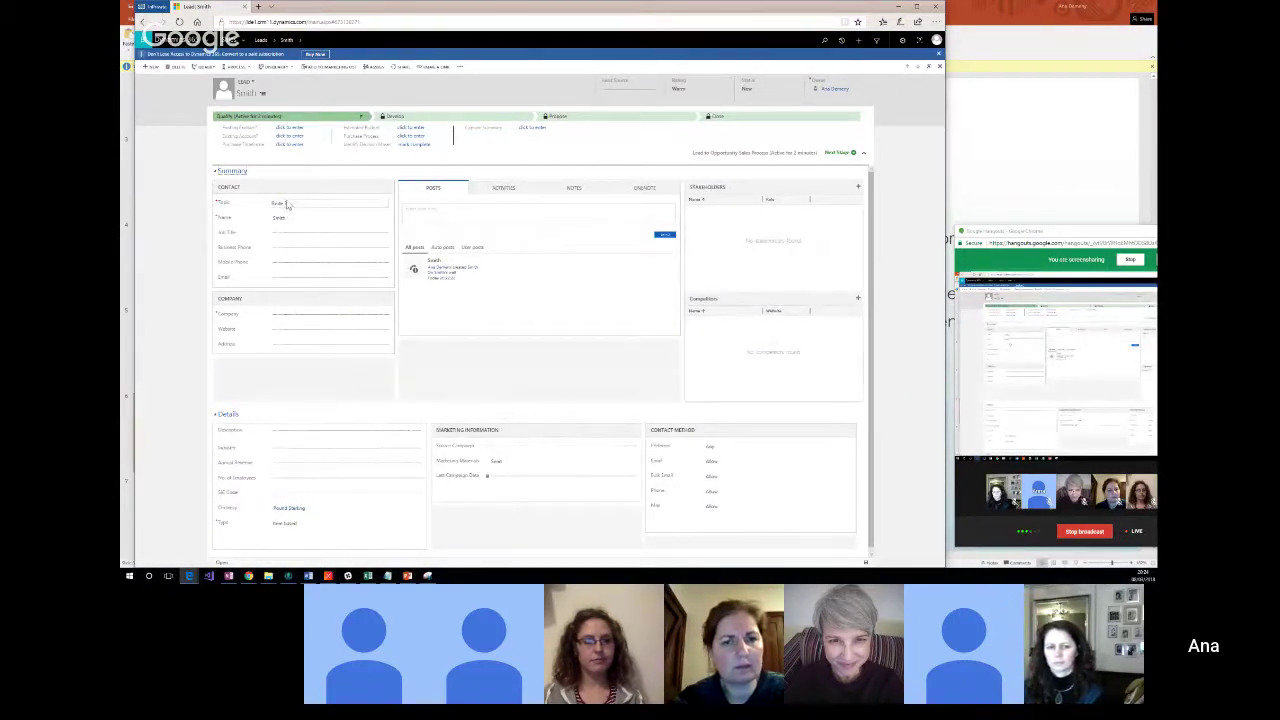
left_click(285, 264)
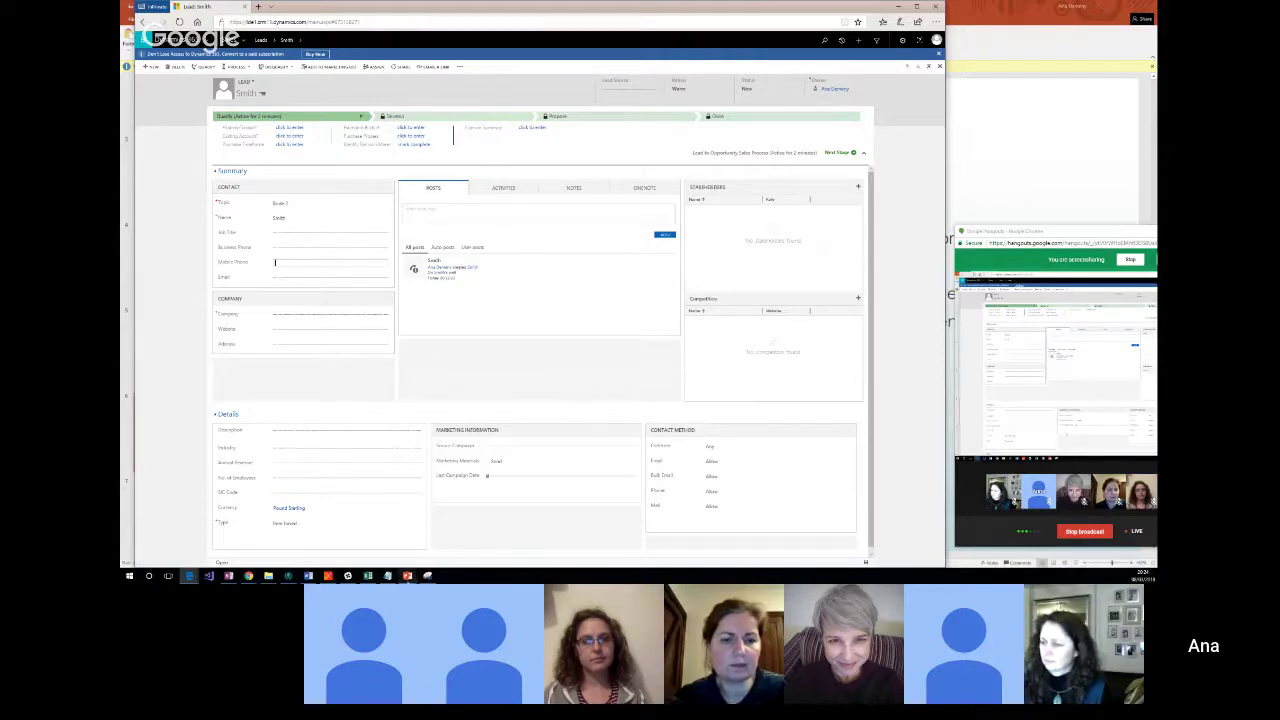
Step: Show PowerPoint's Entities slide in a restored, repositioned and enlarged window over the lead page
mouse_move(407, 575)
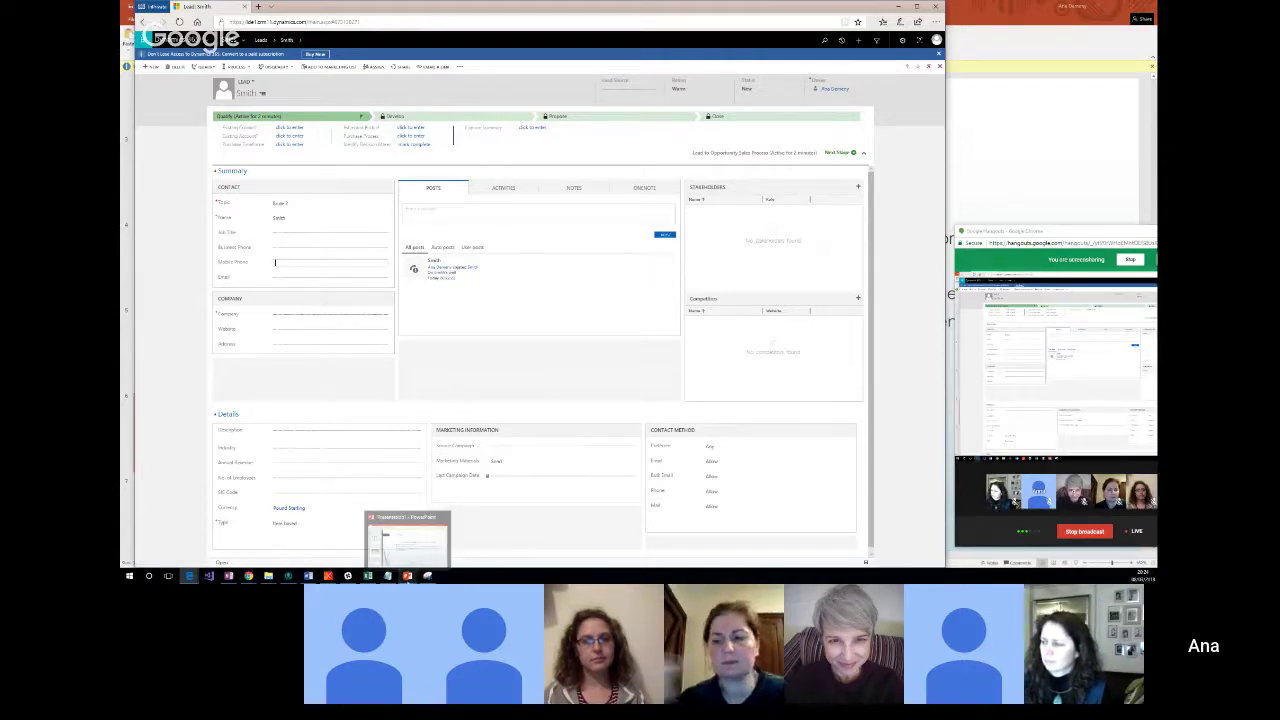
left_click(398, 551)
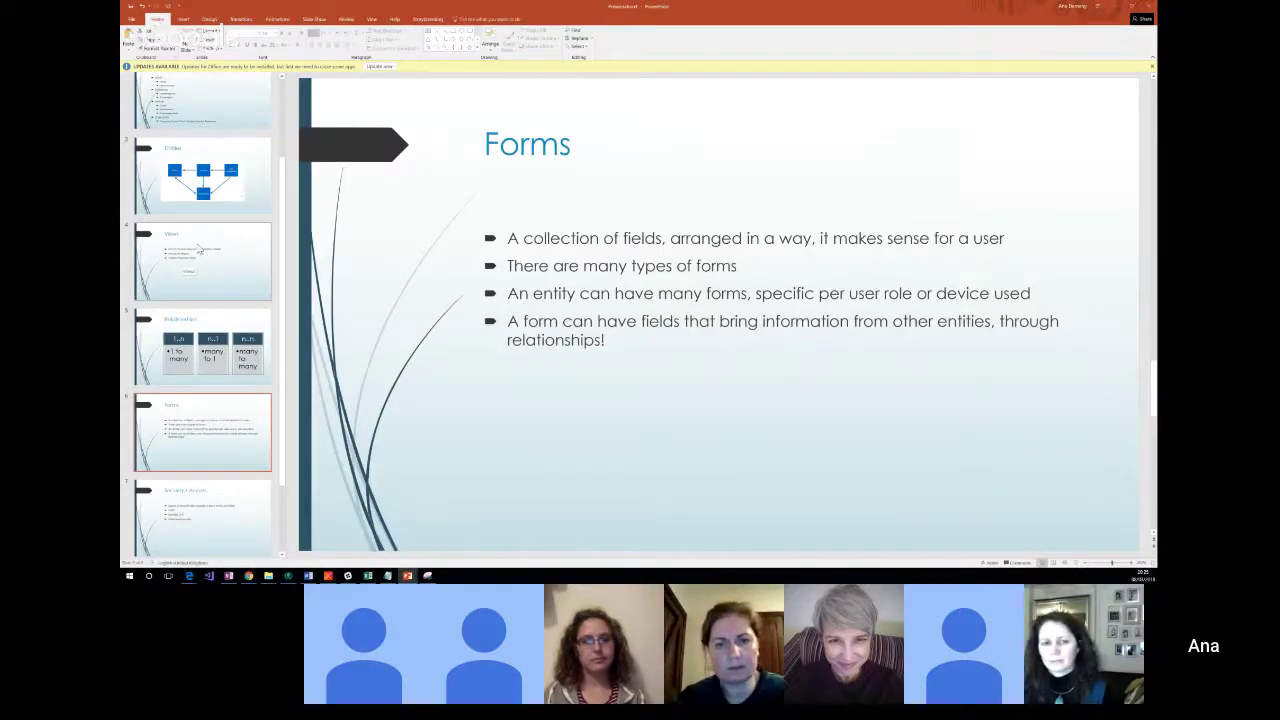
left_click(200, 197)
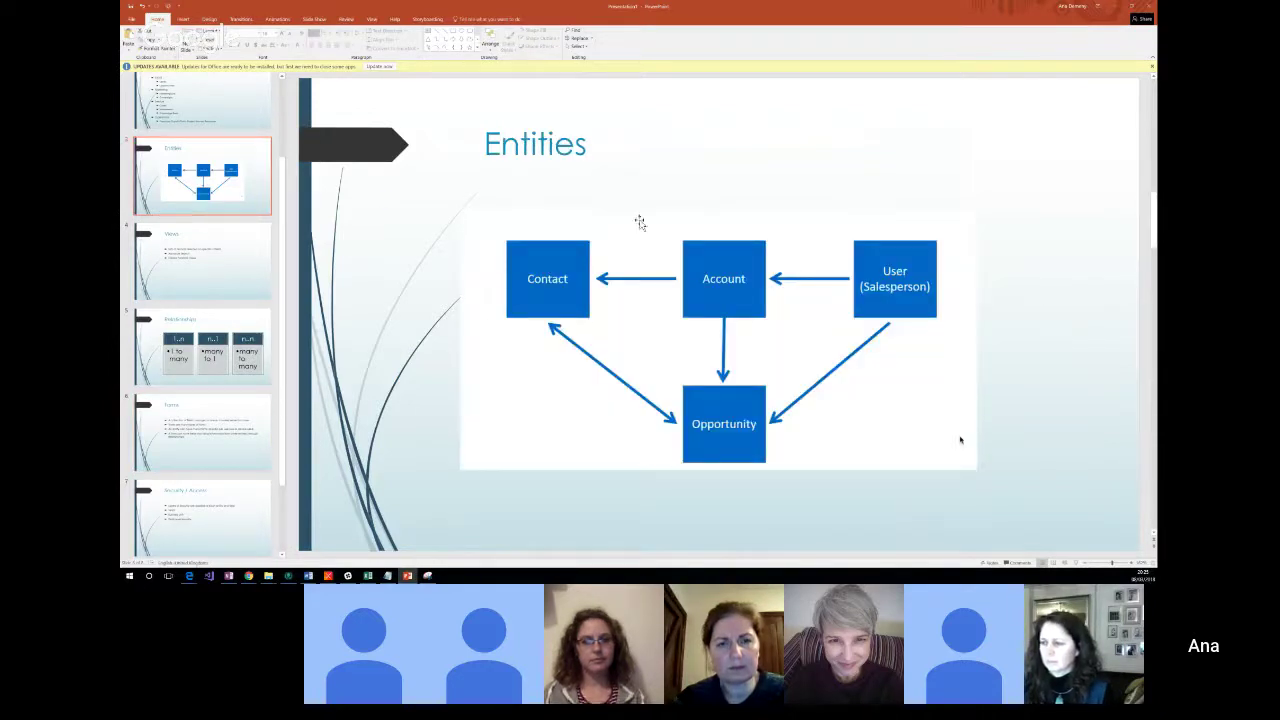
left_click(1135, 8)
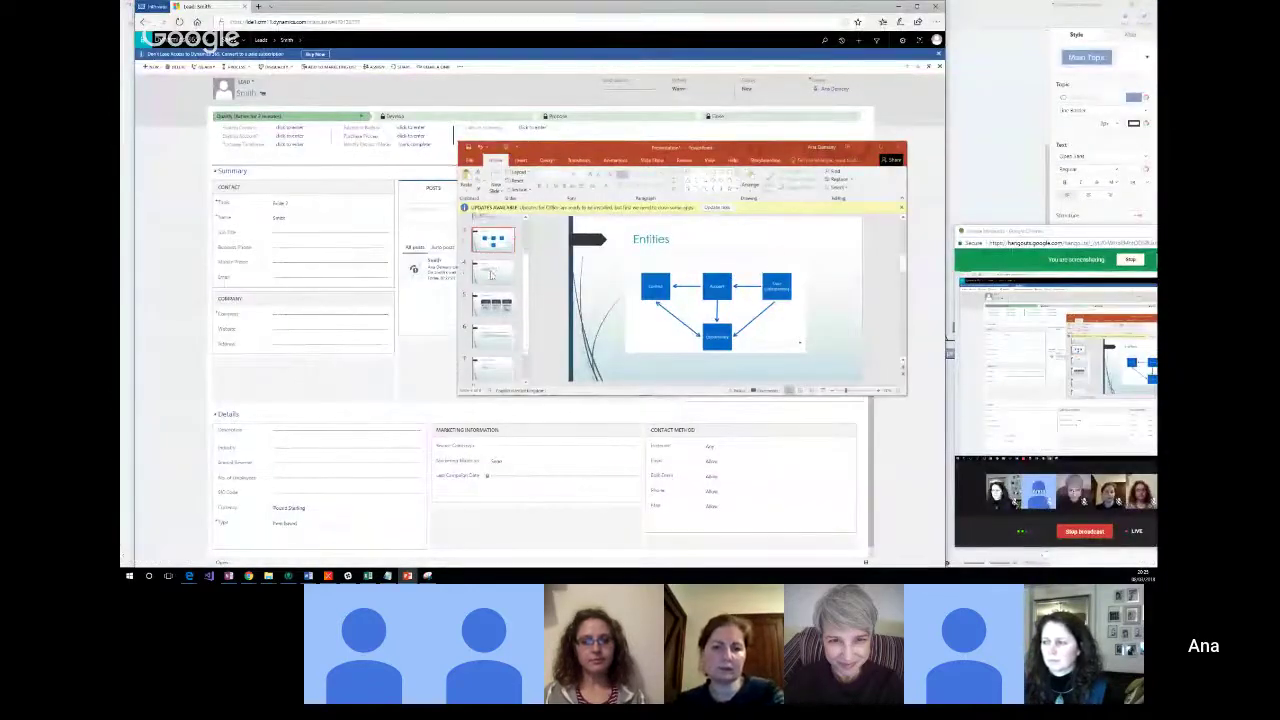
left_click_drag(635, 152, 322, 92)
left_click(557, 85)
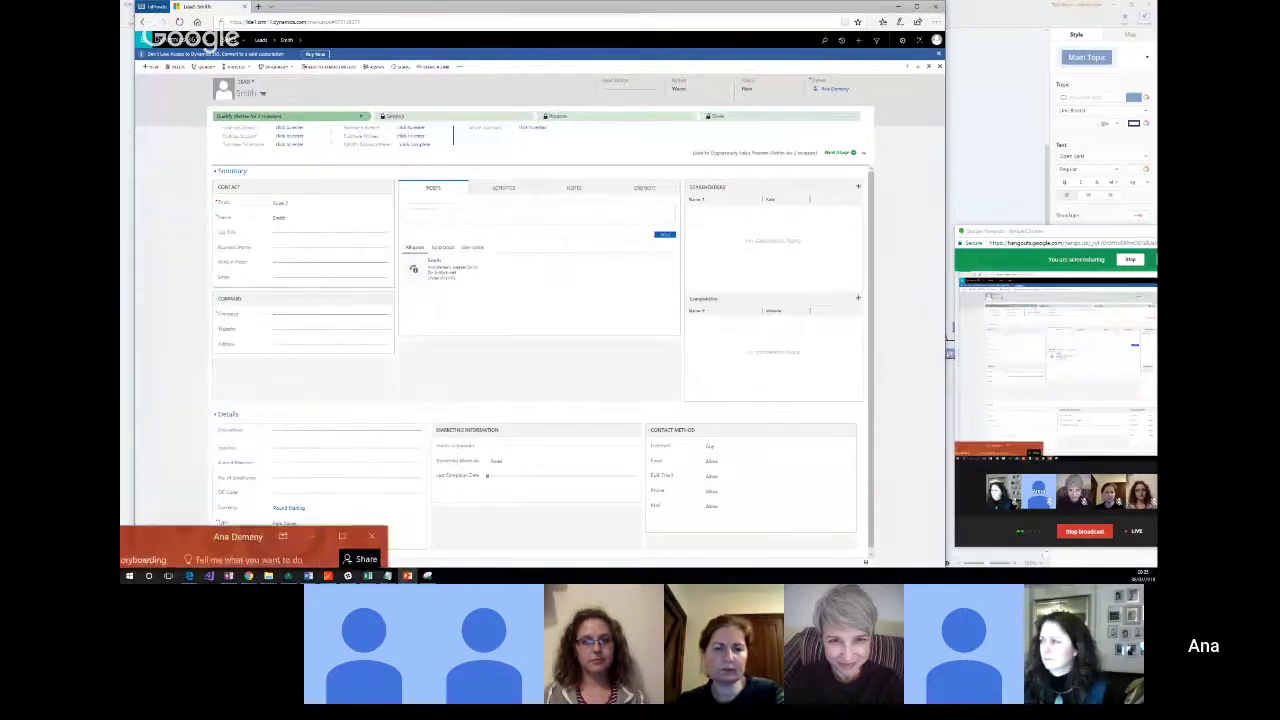
left_click(407, 575)
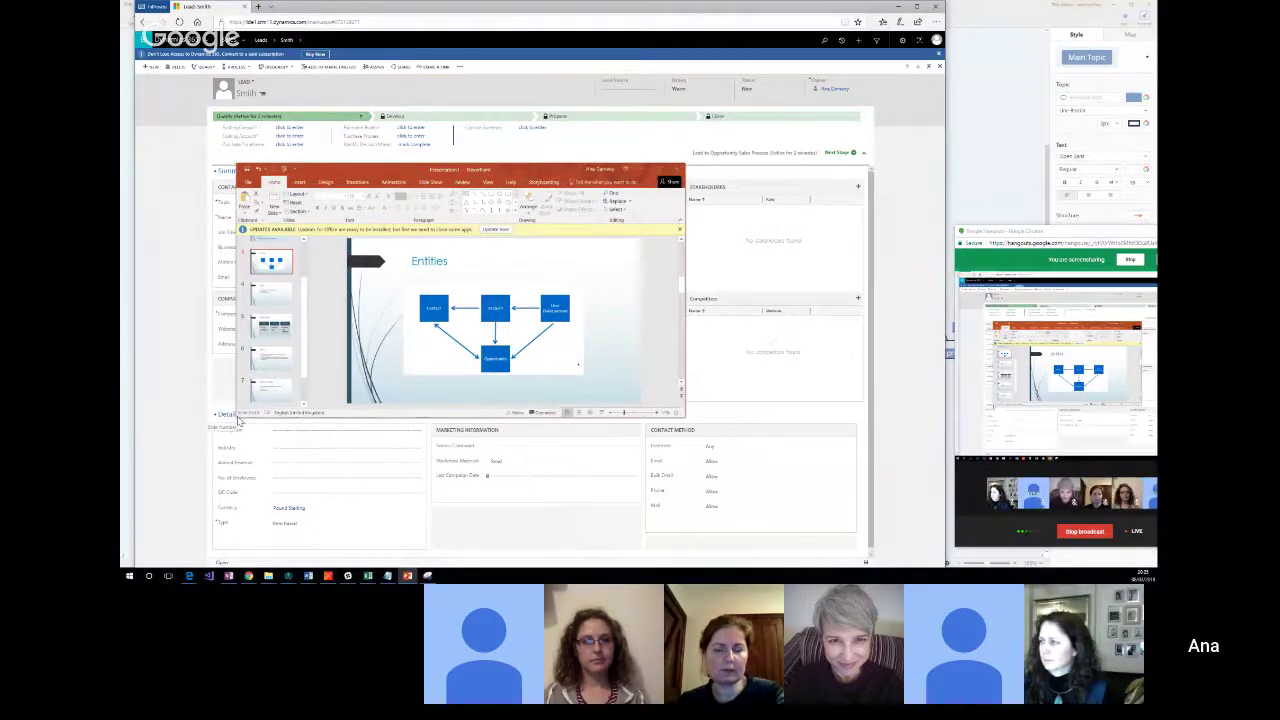
left_click_drag(232, 418, 160, 540)
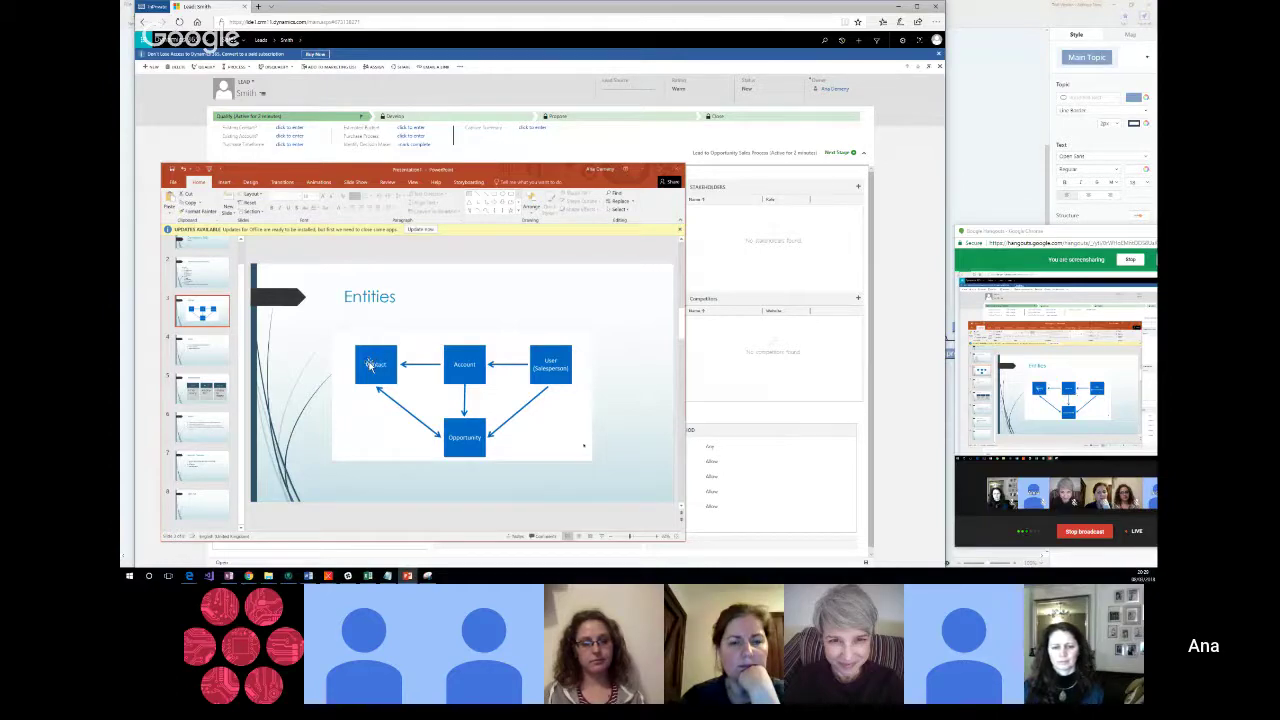
Step: Switch to slide 5, the Relationships slide showing 1..n, n..1 and n..n
left_click(201, 389)
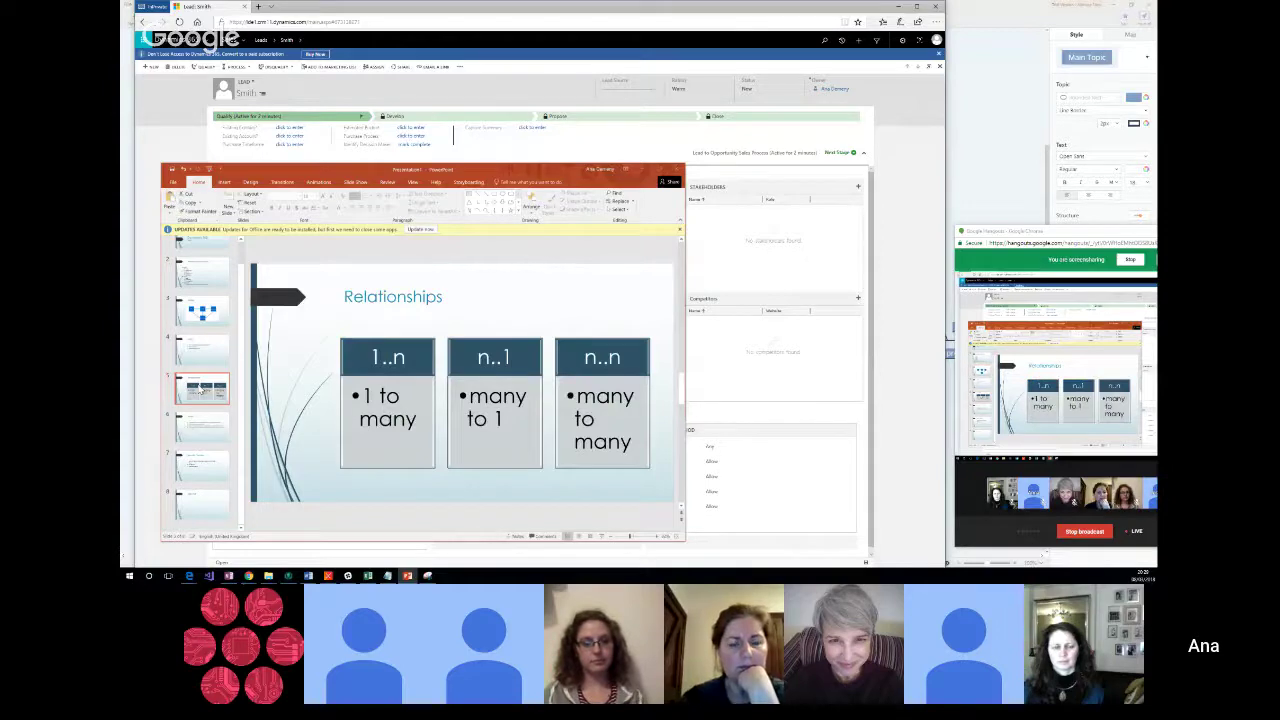
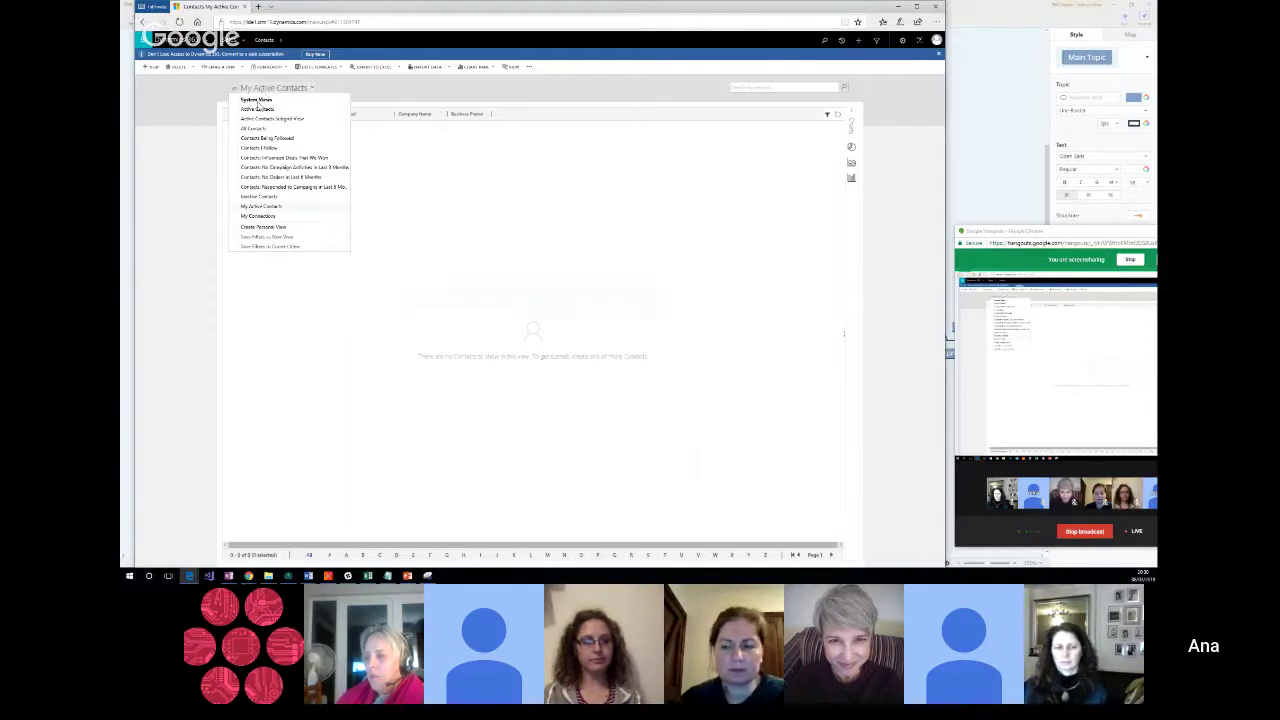
Step: Show the Active Contacts view and open the first contact, the Purchasing Manager at Adventure Works
left_click(257, 108)
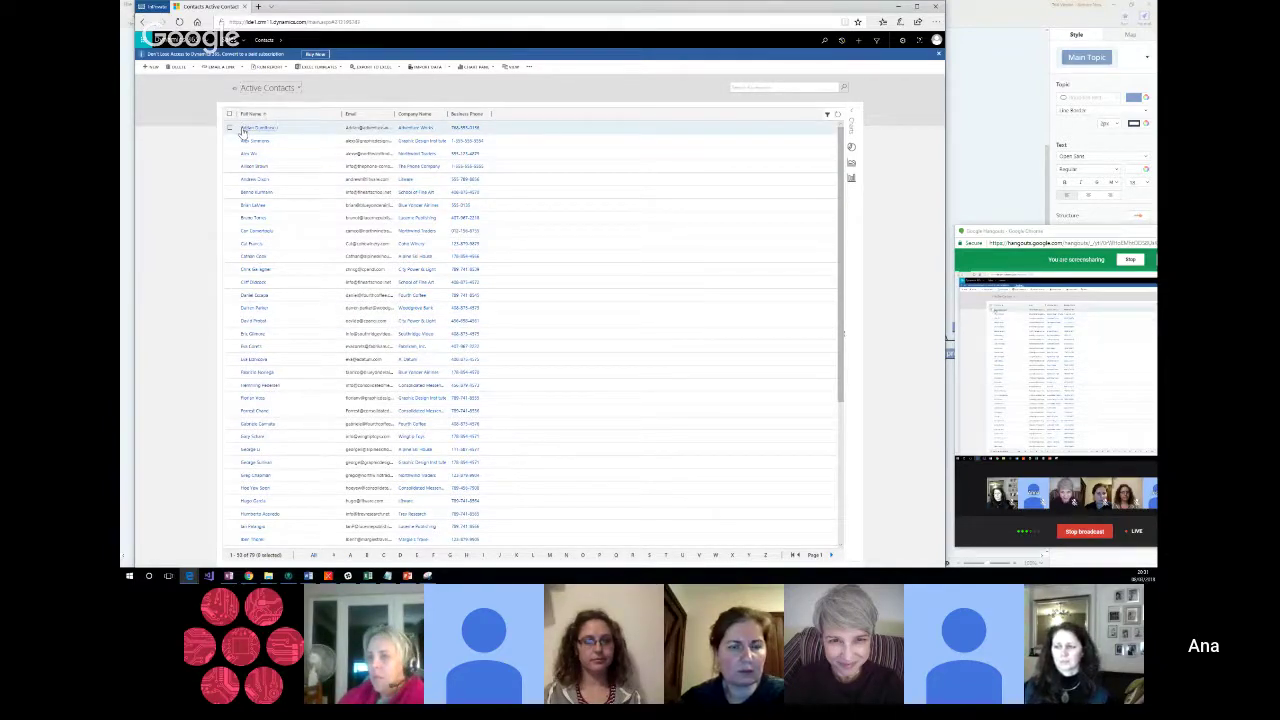
left_click(242, 130)
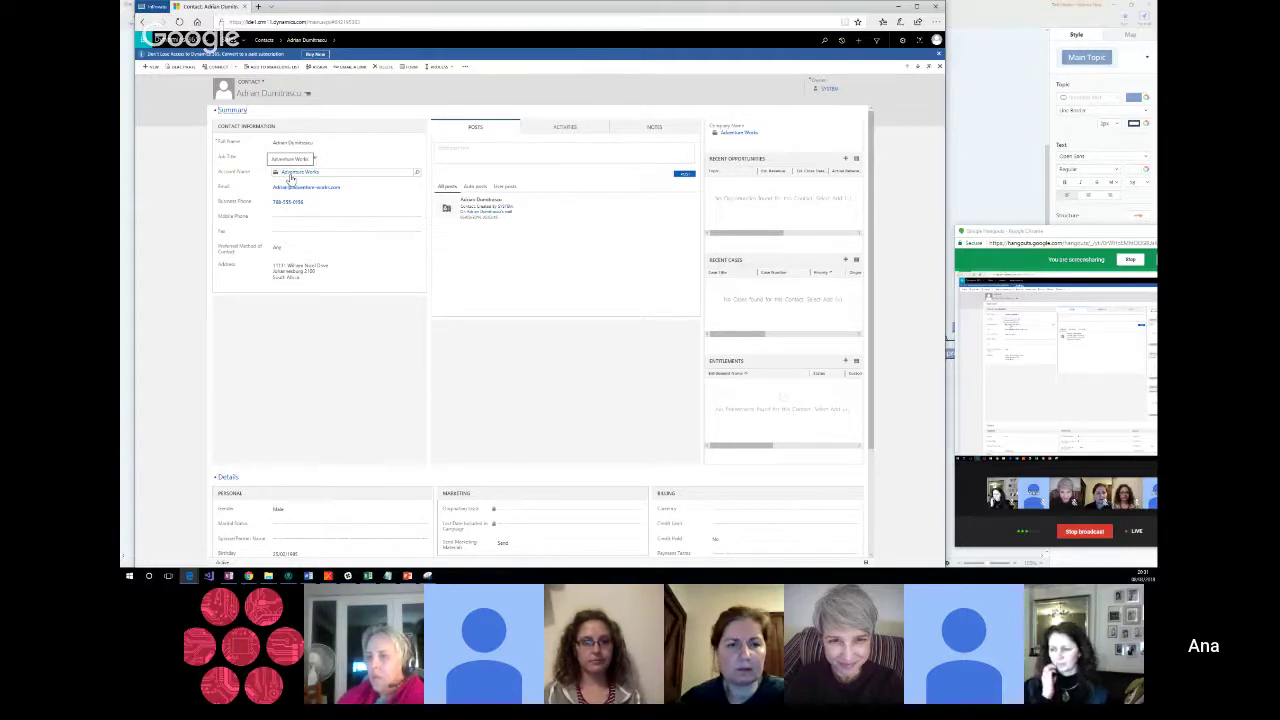
Step: Open the Adventure Works account from the contact's Account Name field and scroll through it
left_click(290, 177)
left_click(291, 178)
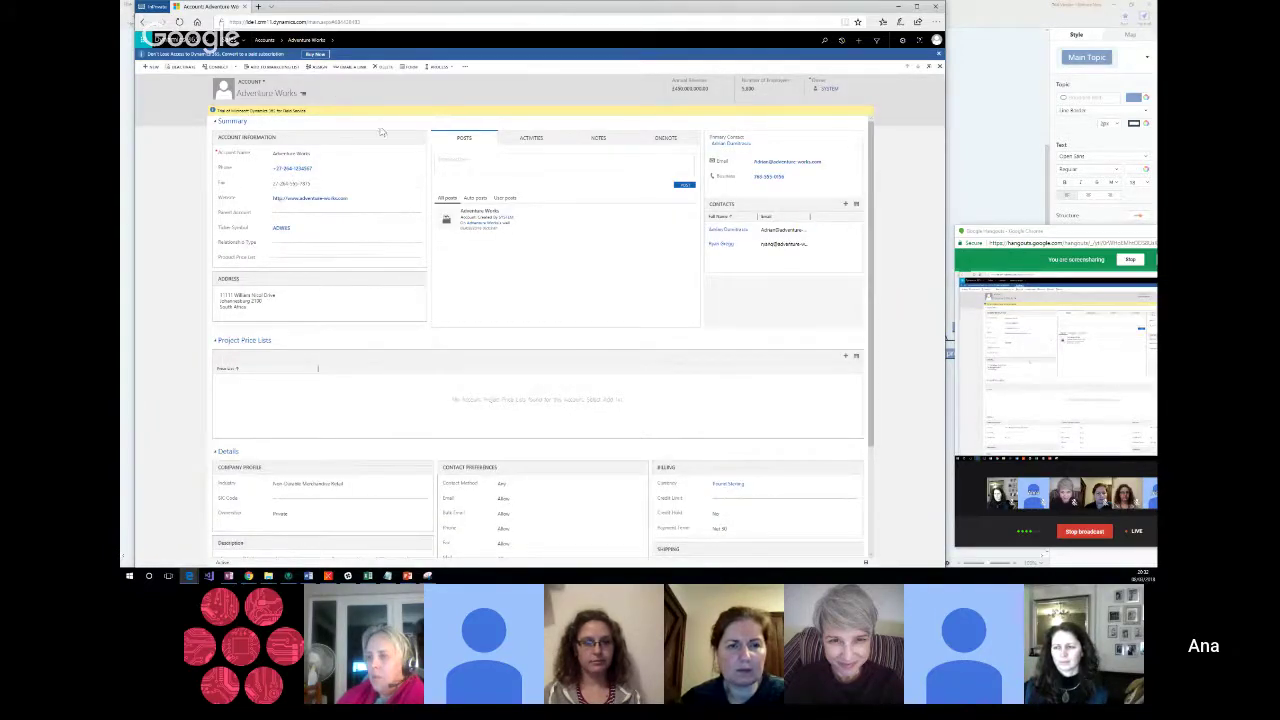
scroll(421, 384, "down", 1)
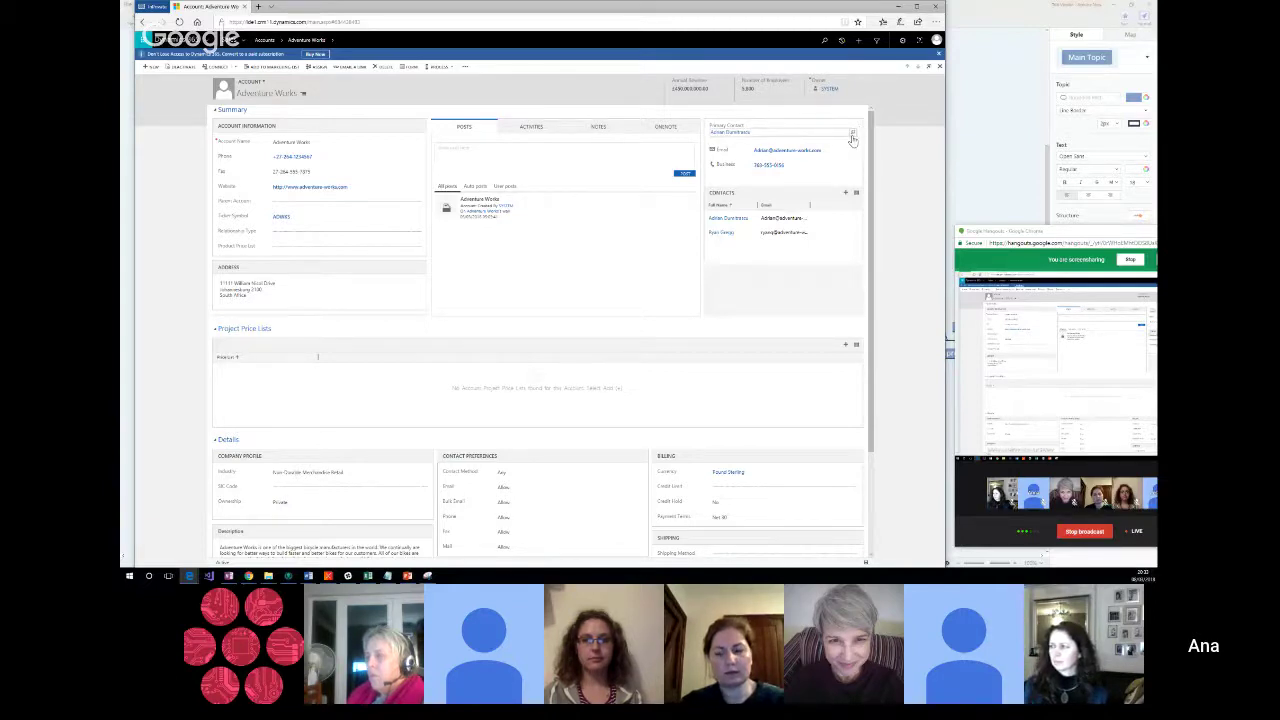
Step: Replace the Adventure Works primary contact with the account's other contact through Look Up More Records
left_click(854, 135)
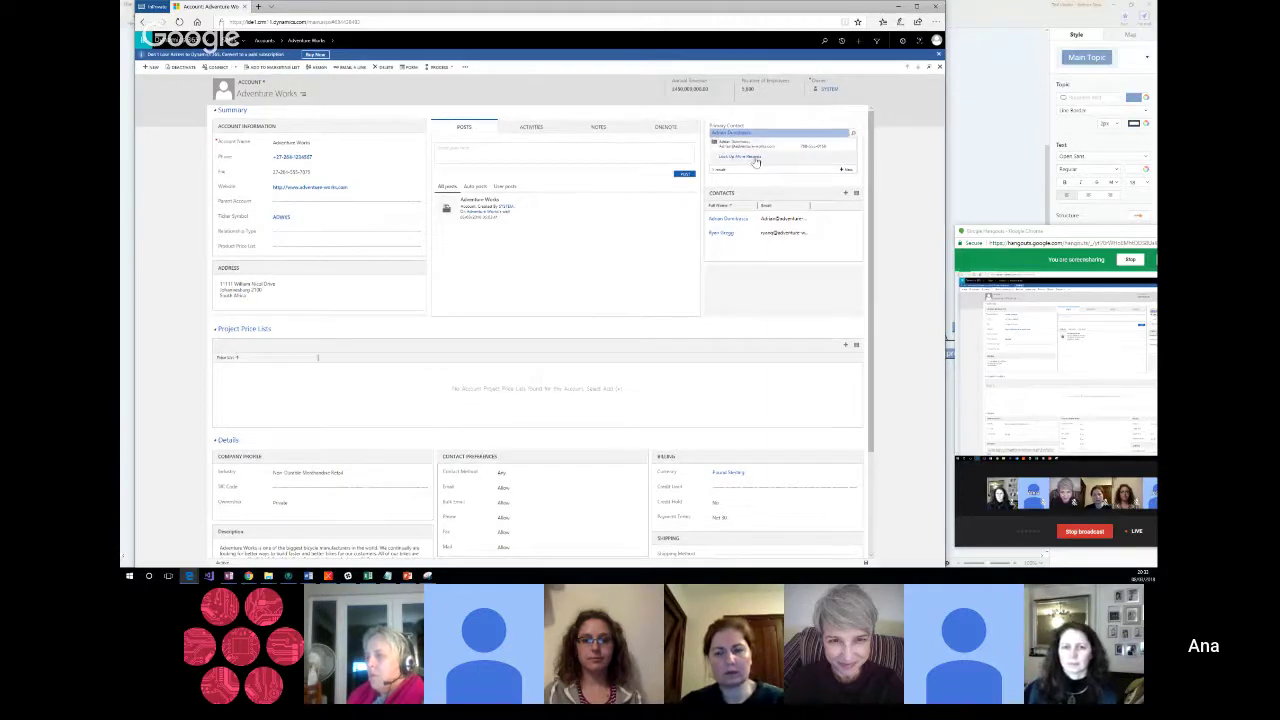
left_click(755, 160)
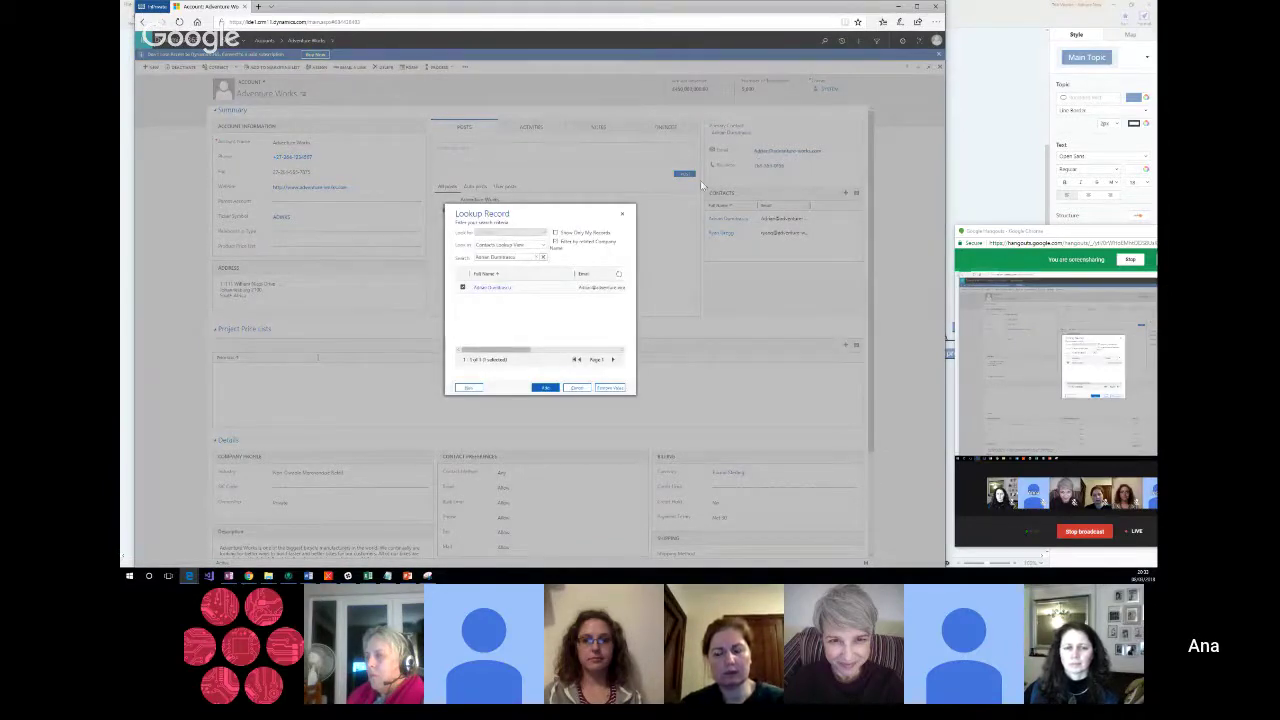
left_click(542, 259)
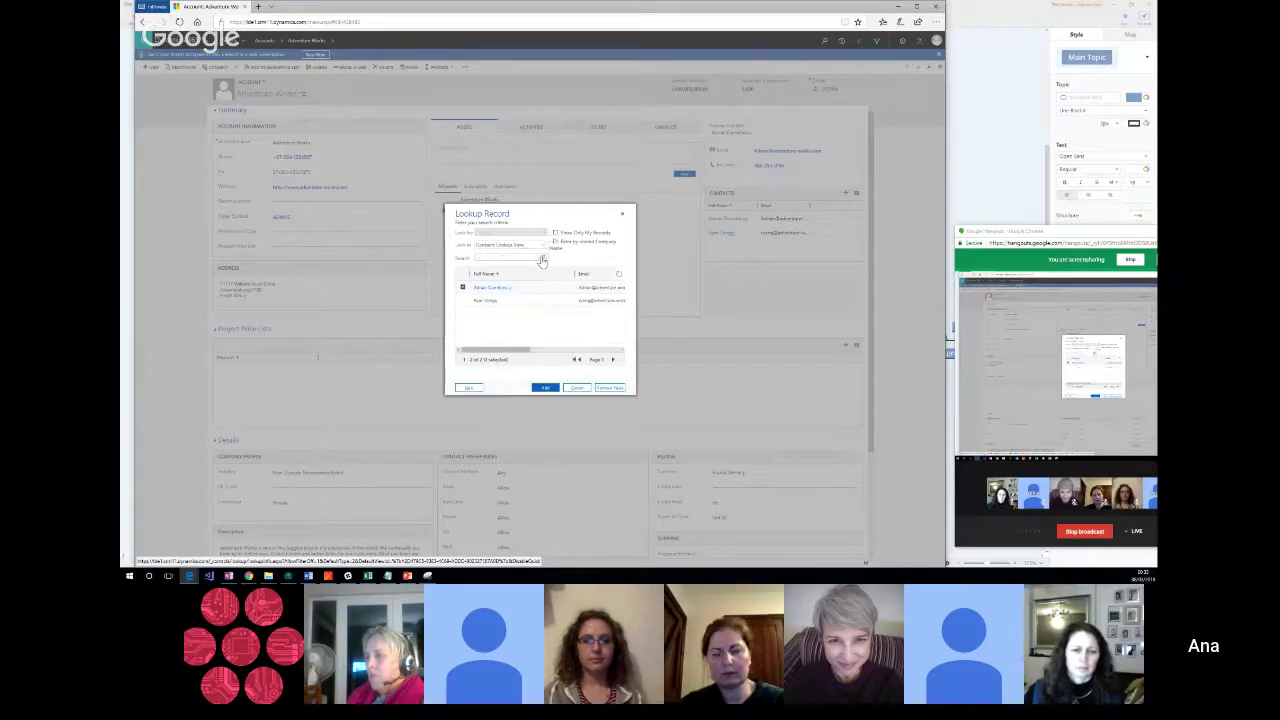
left_click(462, 288)
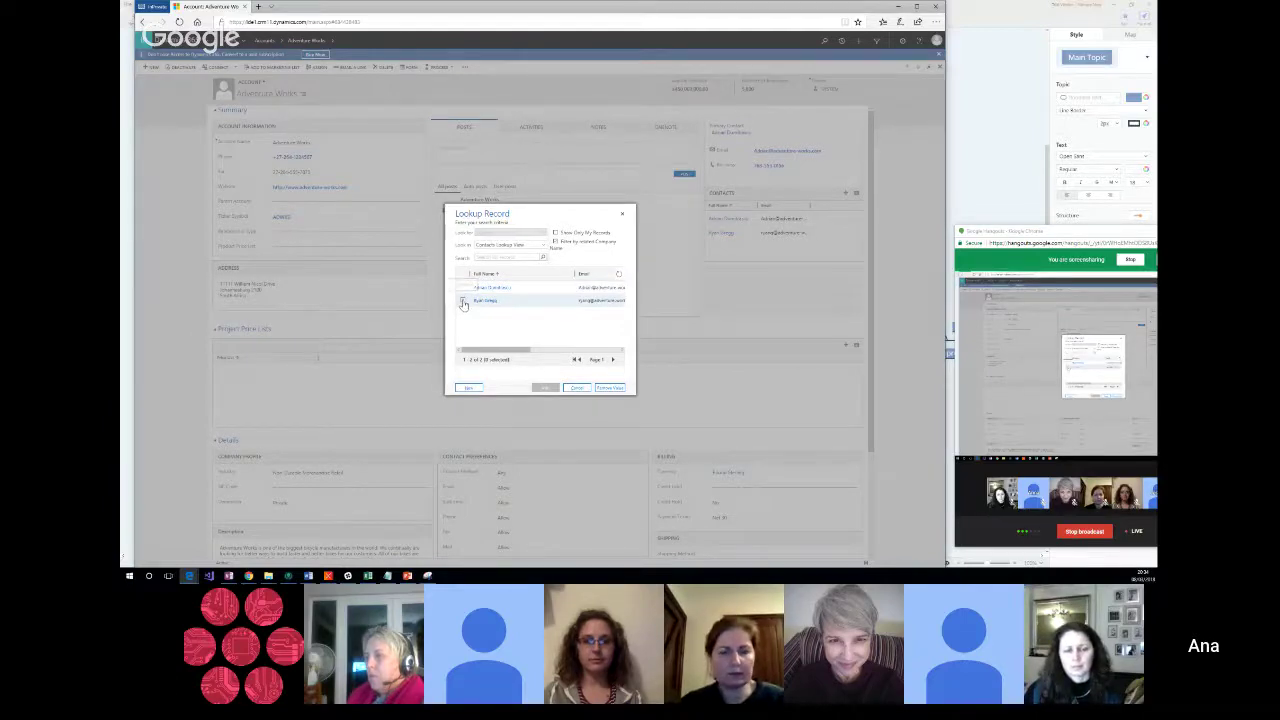
left_click(463, 301)
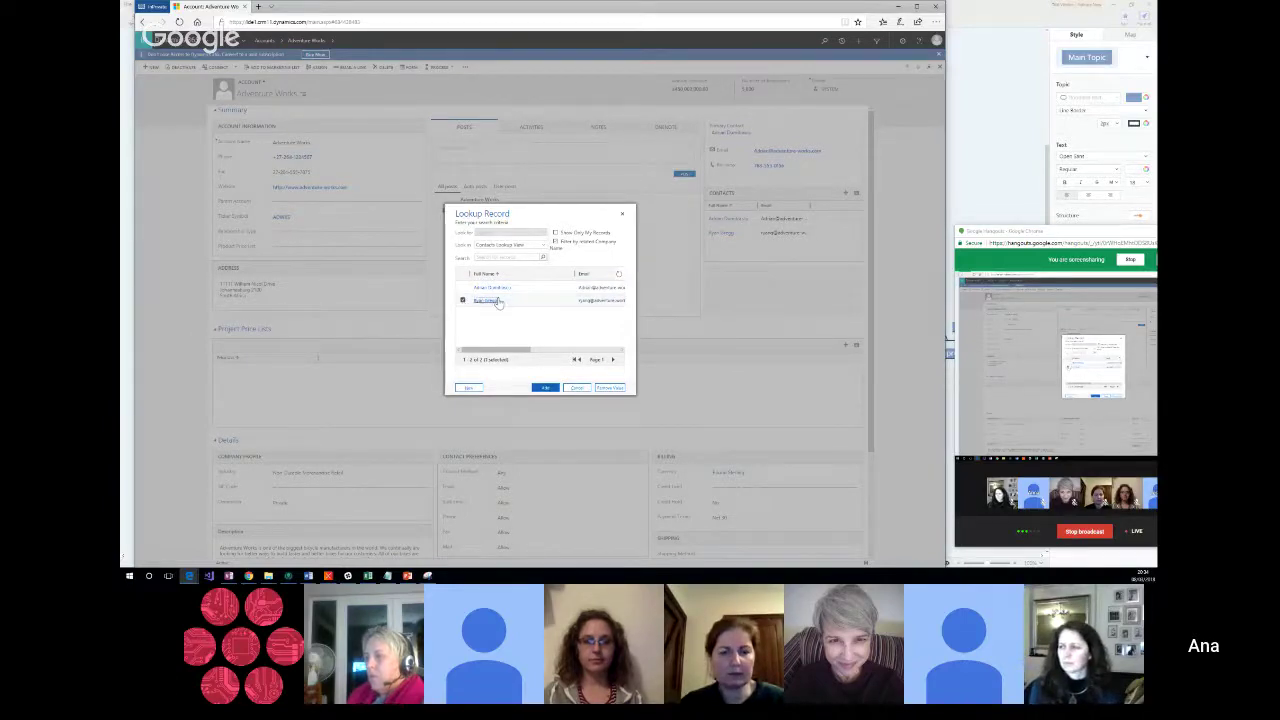
left_click(545, 389)
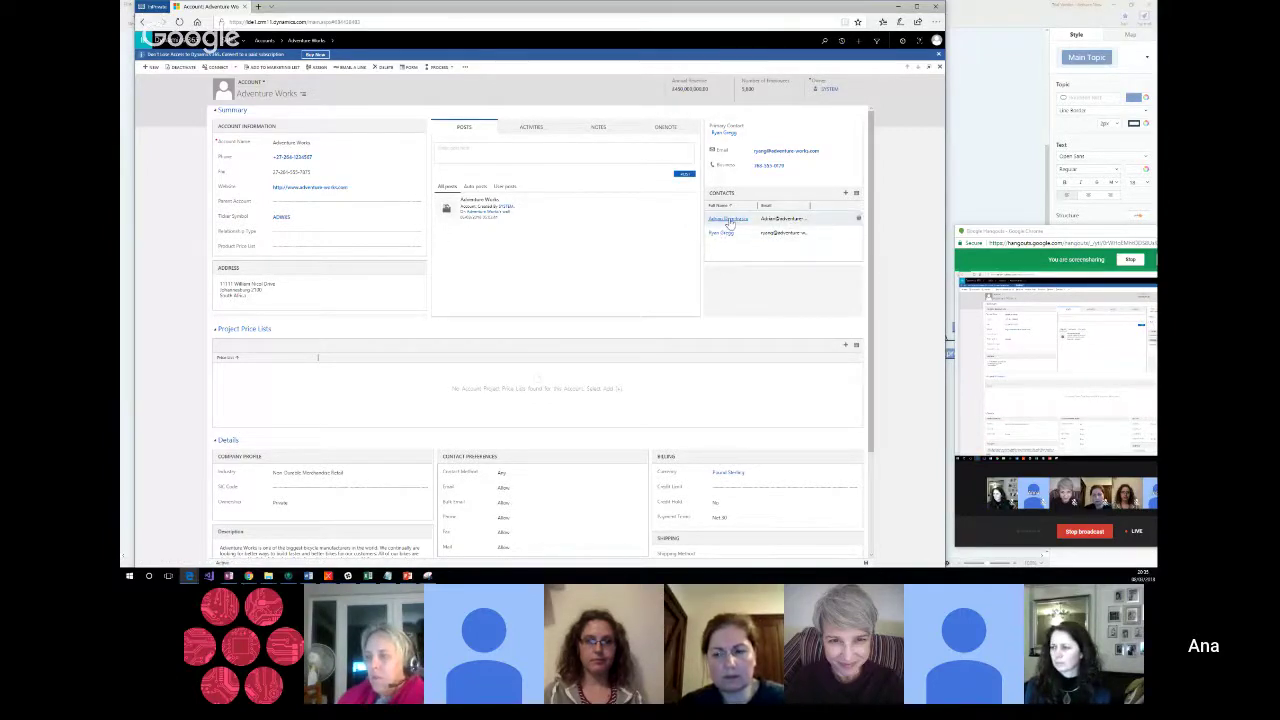
Step: Open the first contact from the account's contact list and review its account choices without changing them
left_click(729, 219)
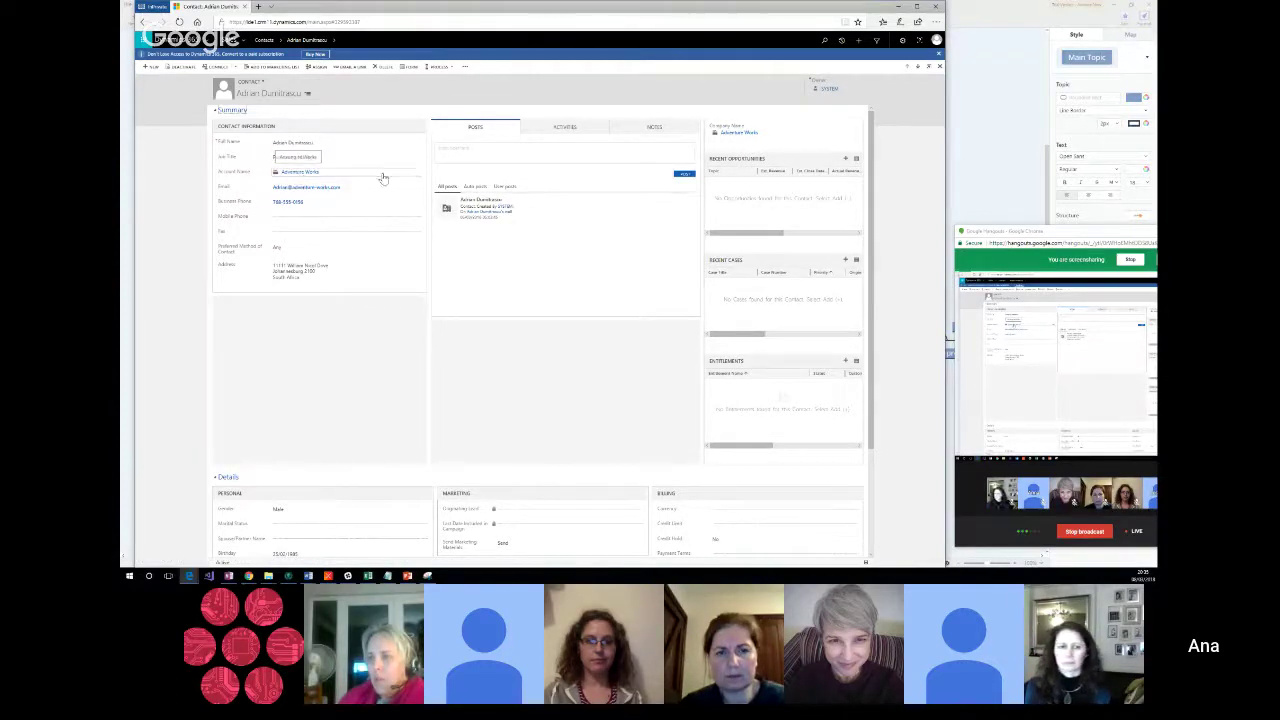
left_click(417, 176)
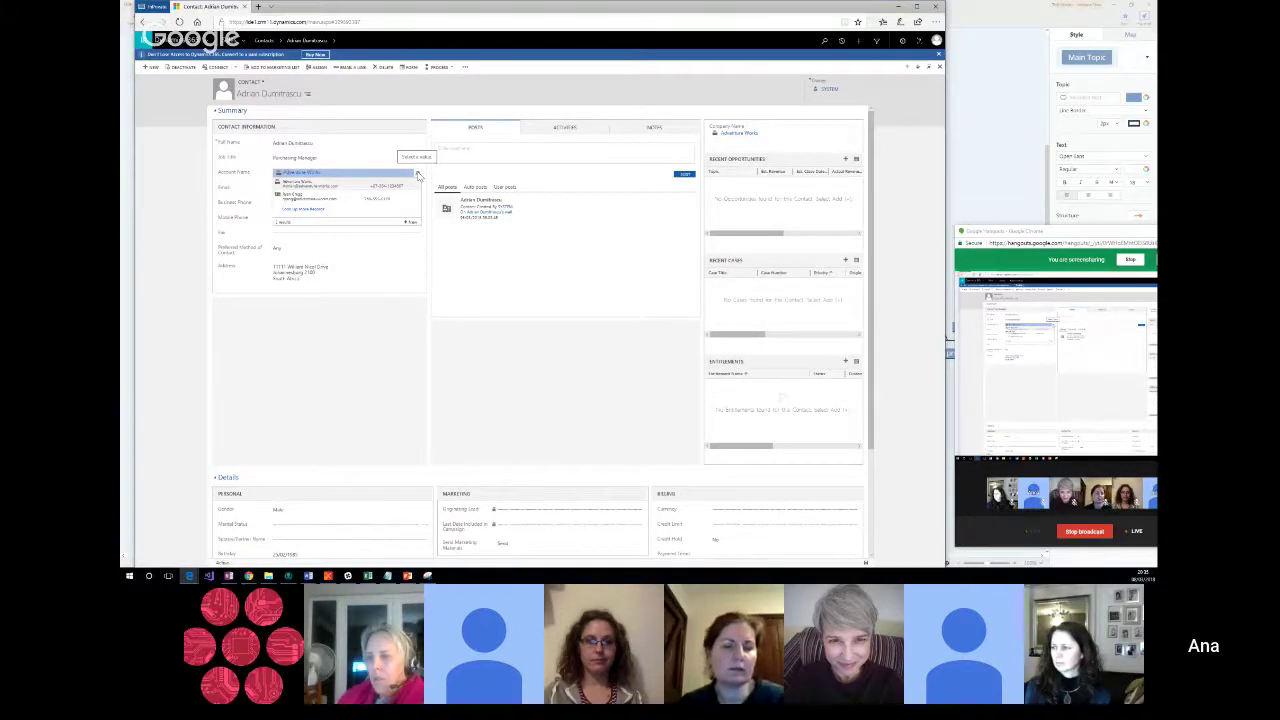
left_click(389, 110)
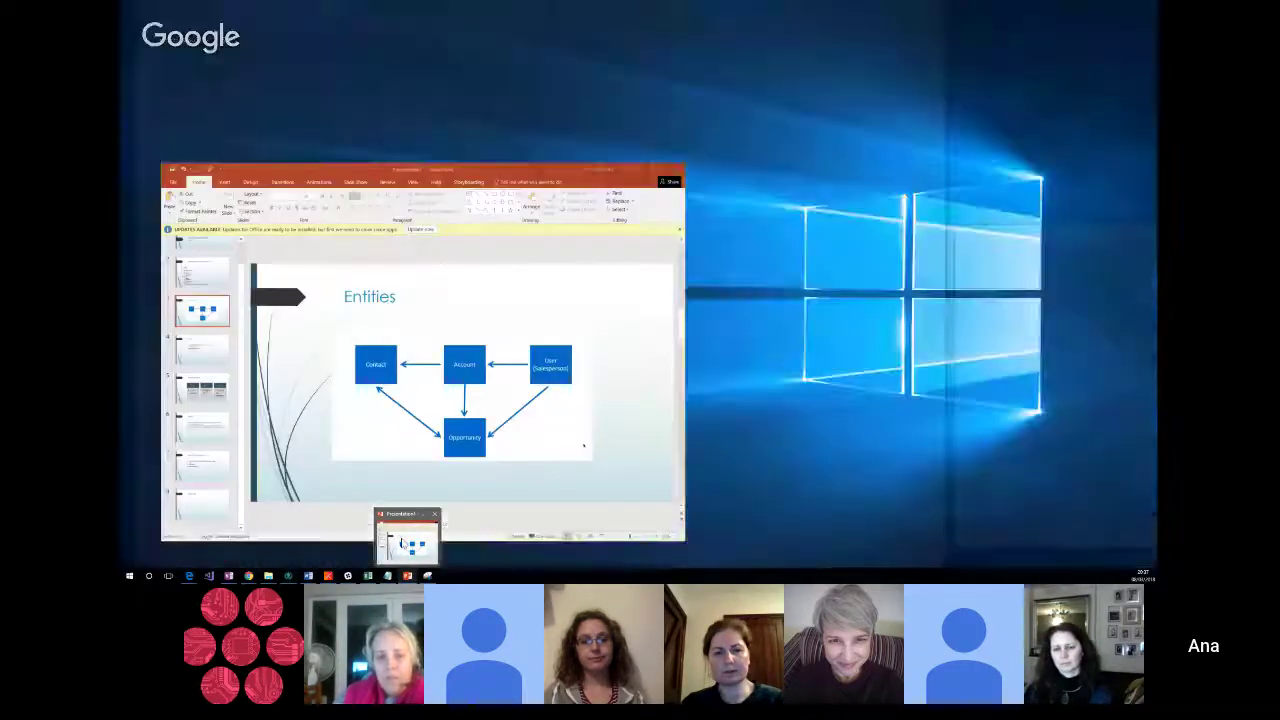
left_click(402, 543)
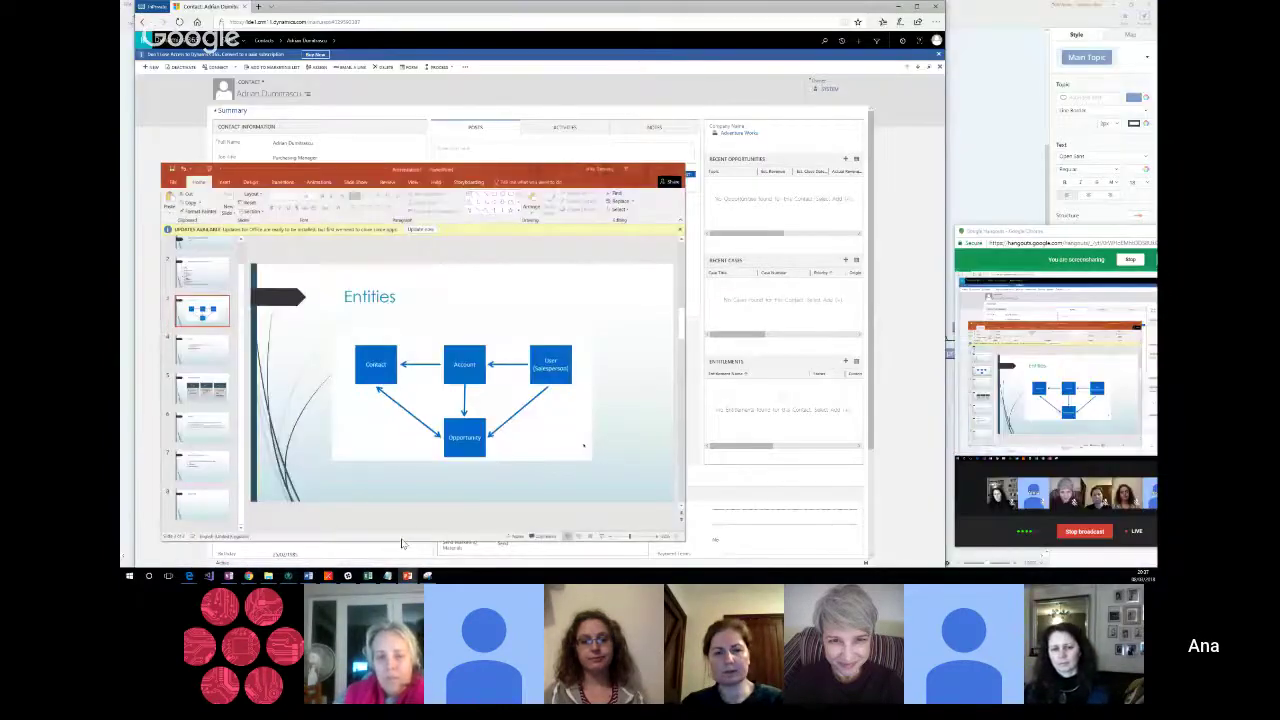
left_click(195, 470)
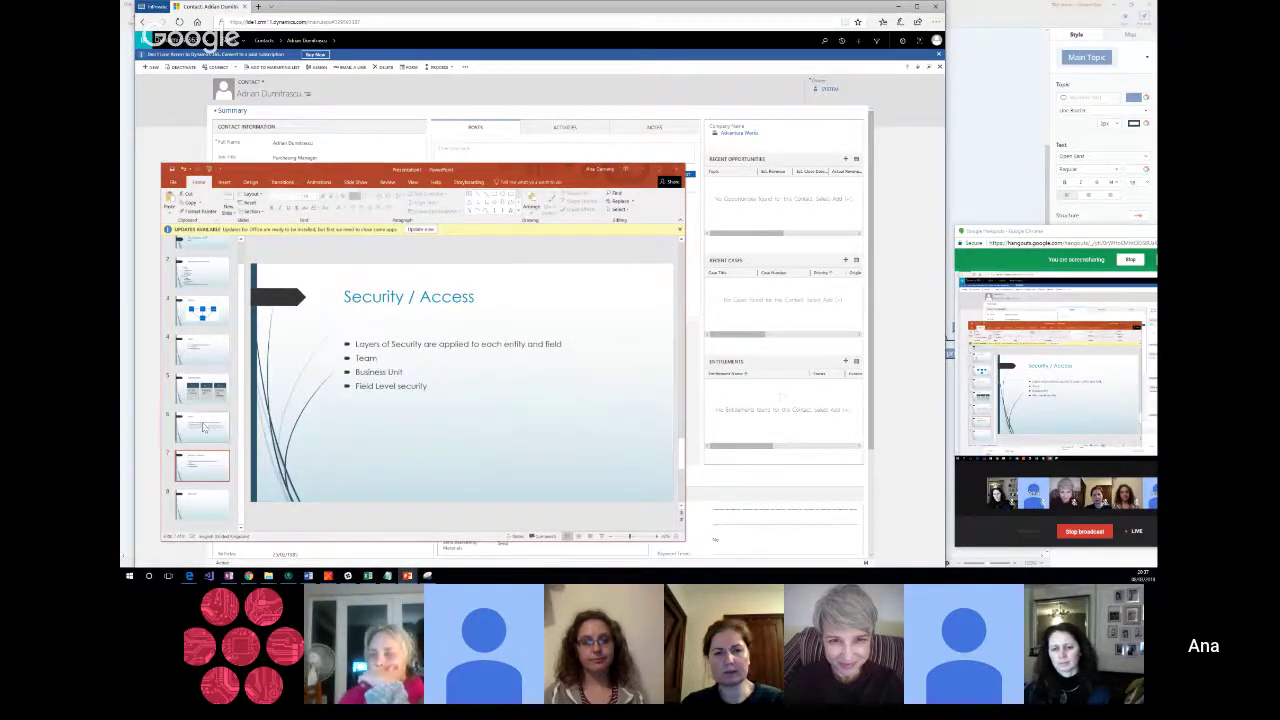
left_click(203, 424)
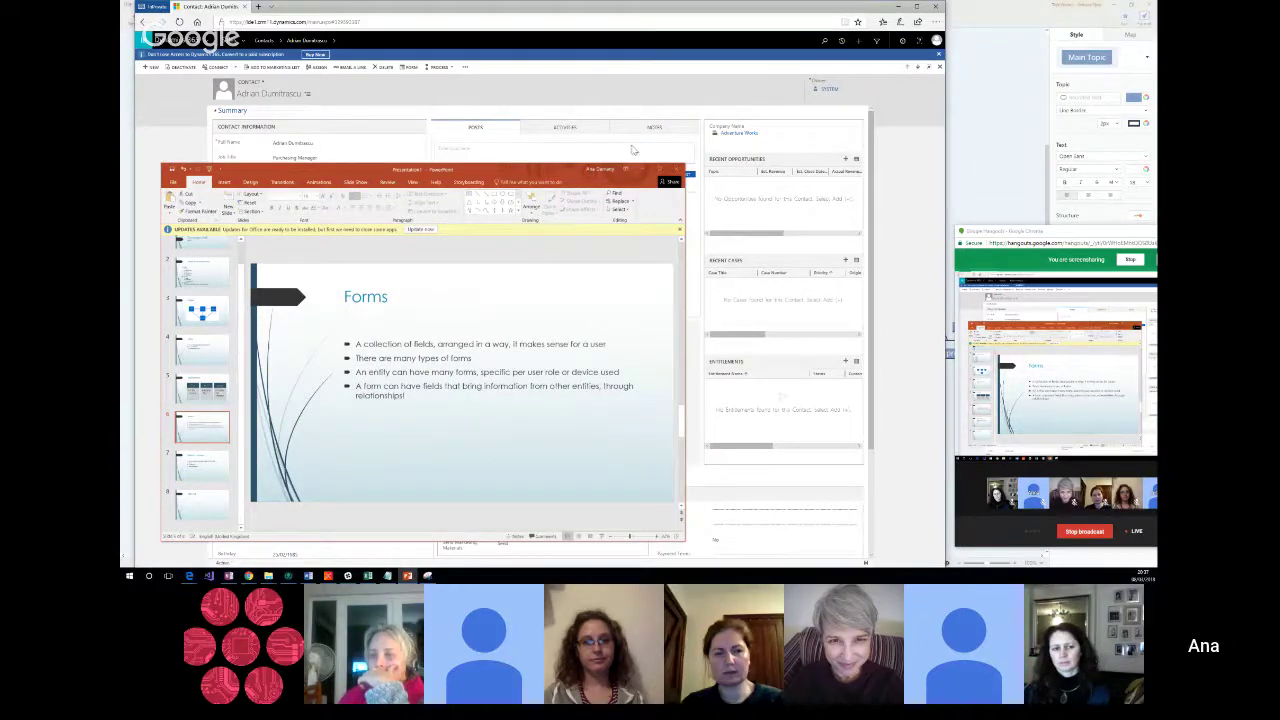
left_click(642, 98)
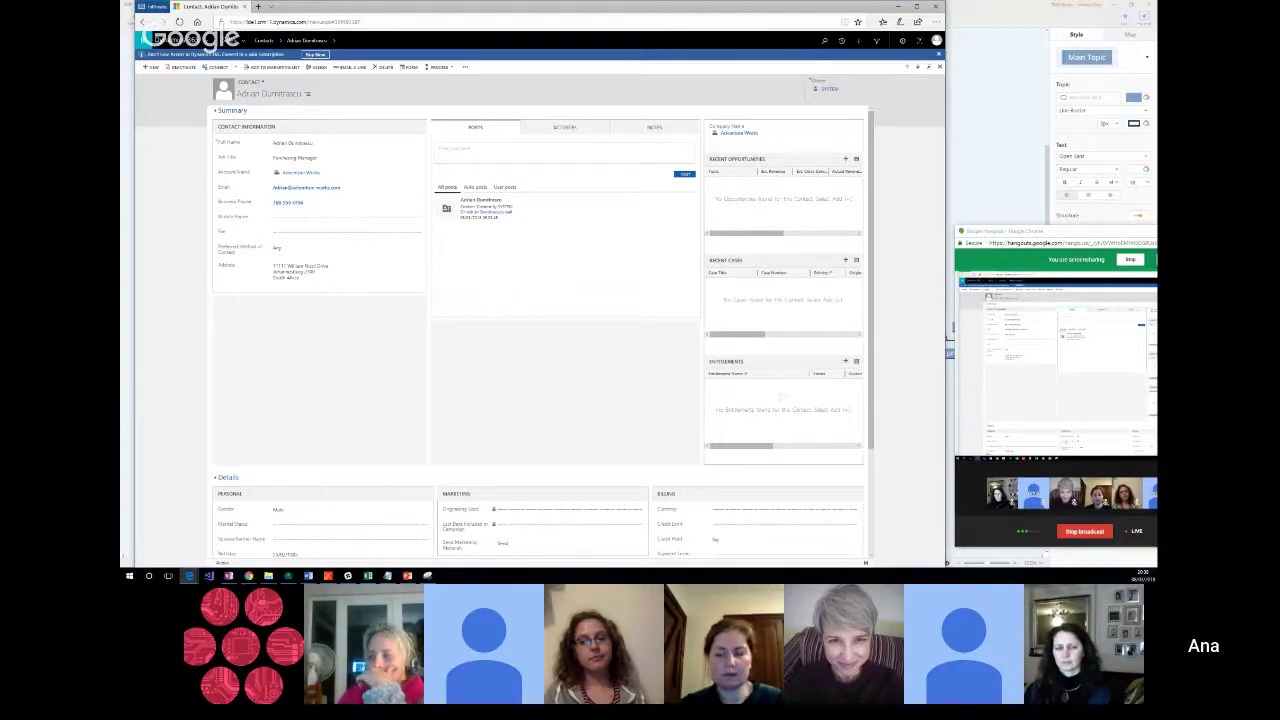
left_click(216, 114)
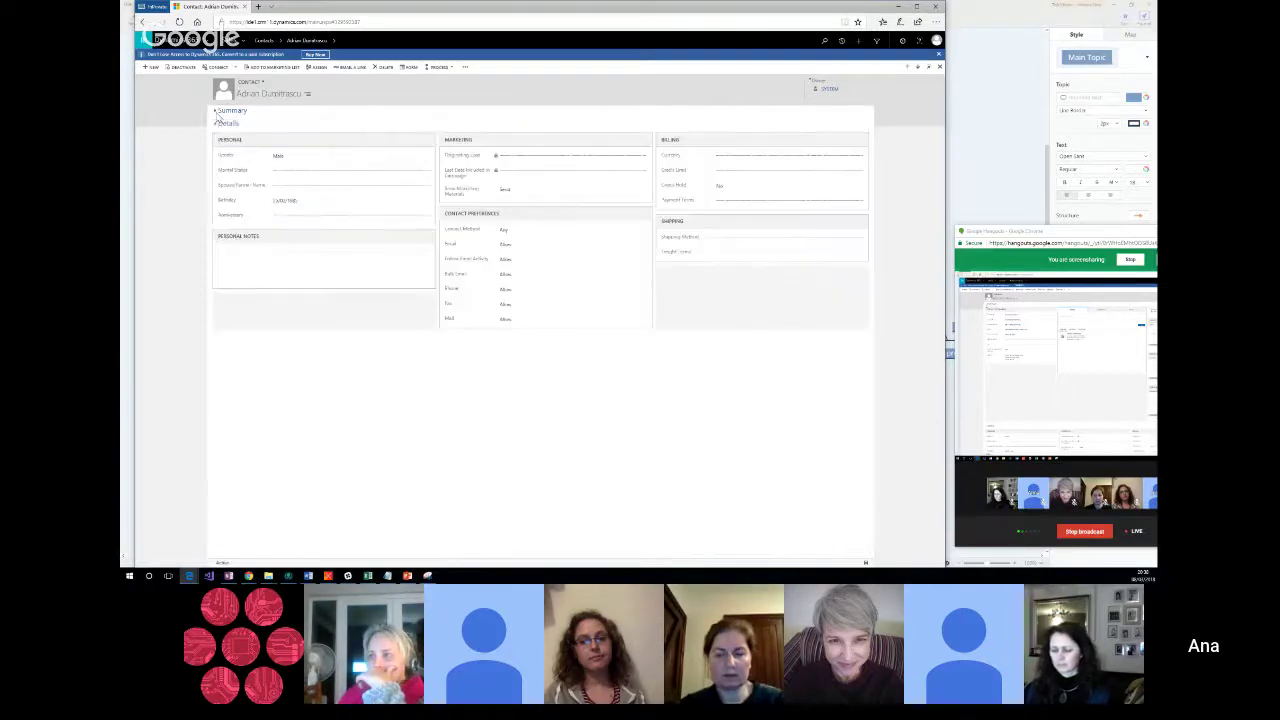
left_click(216, 112)
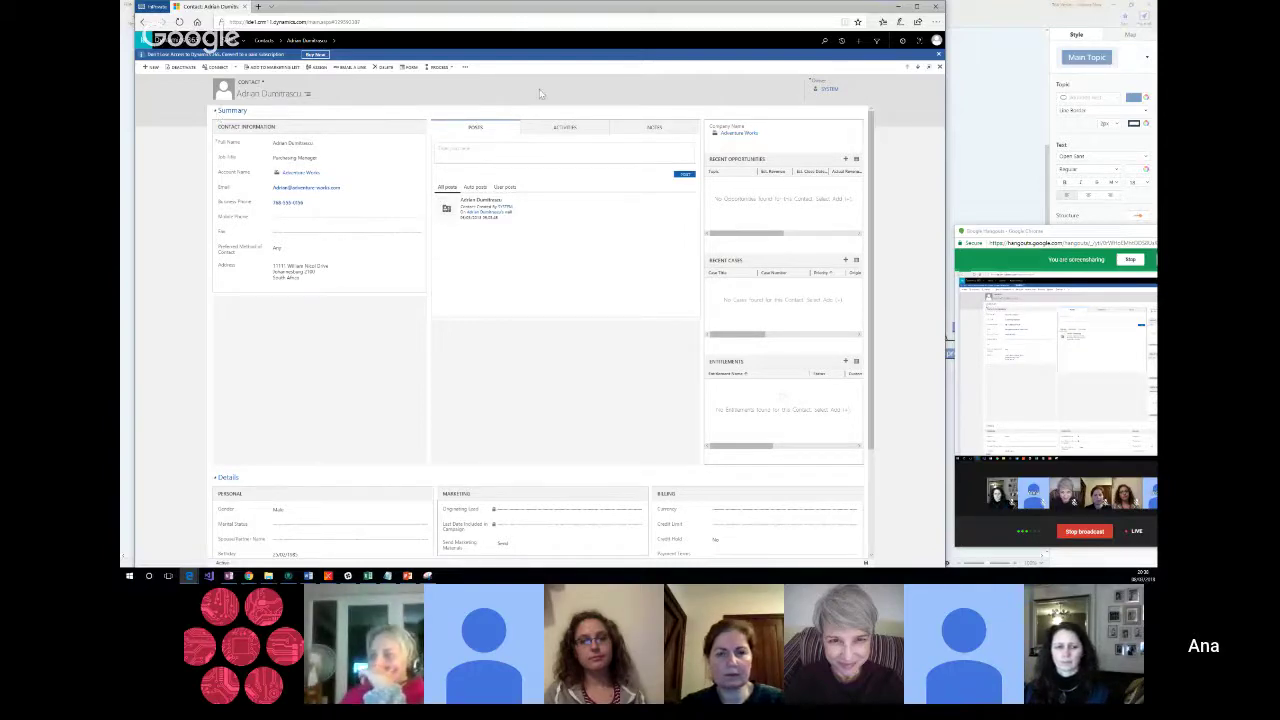
left_click(566, 128)
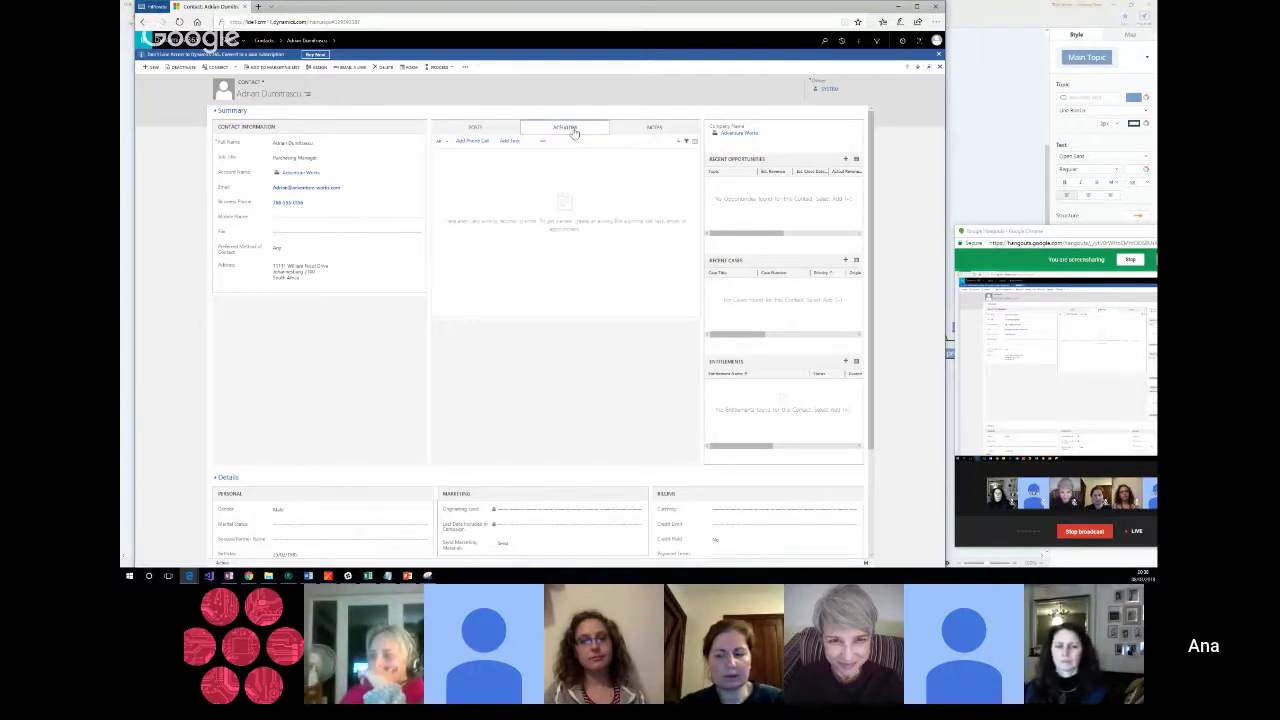
Step: Browse the contact's Notes and Activities tabs, then return to its Posts feed
left_click(640, 133)
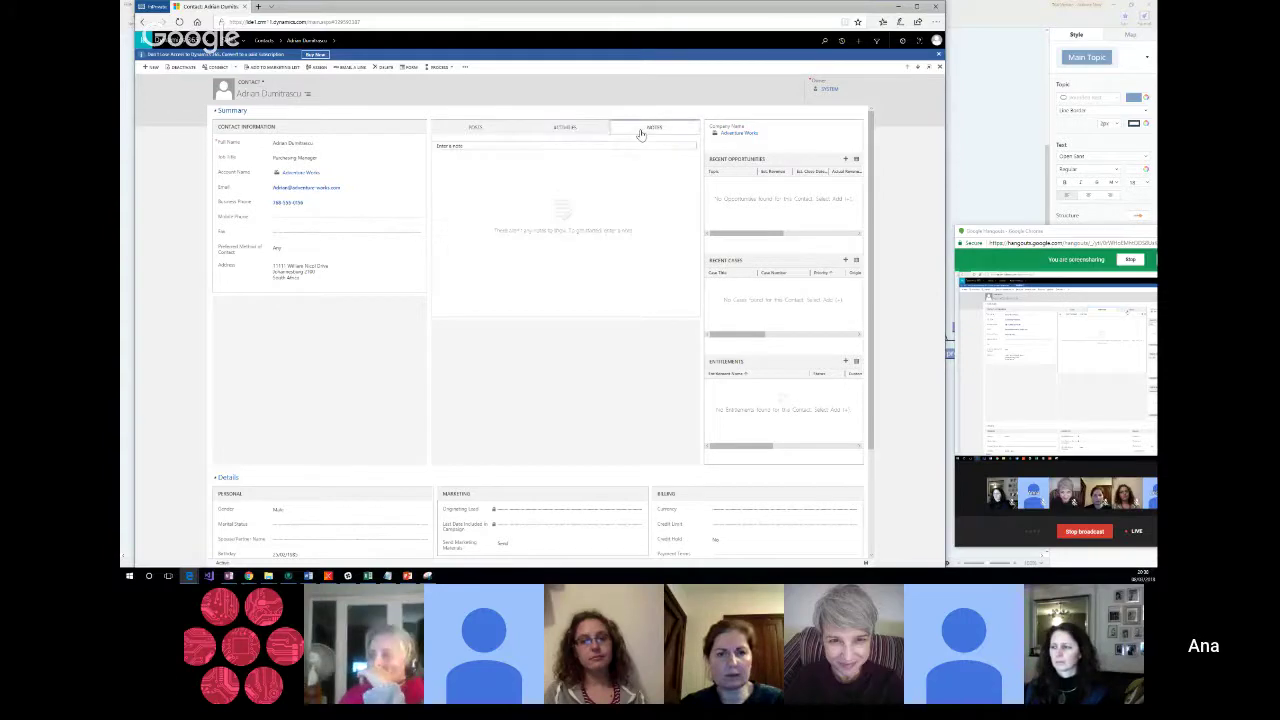
left_click(566, 128)
left_click(479, 127)
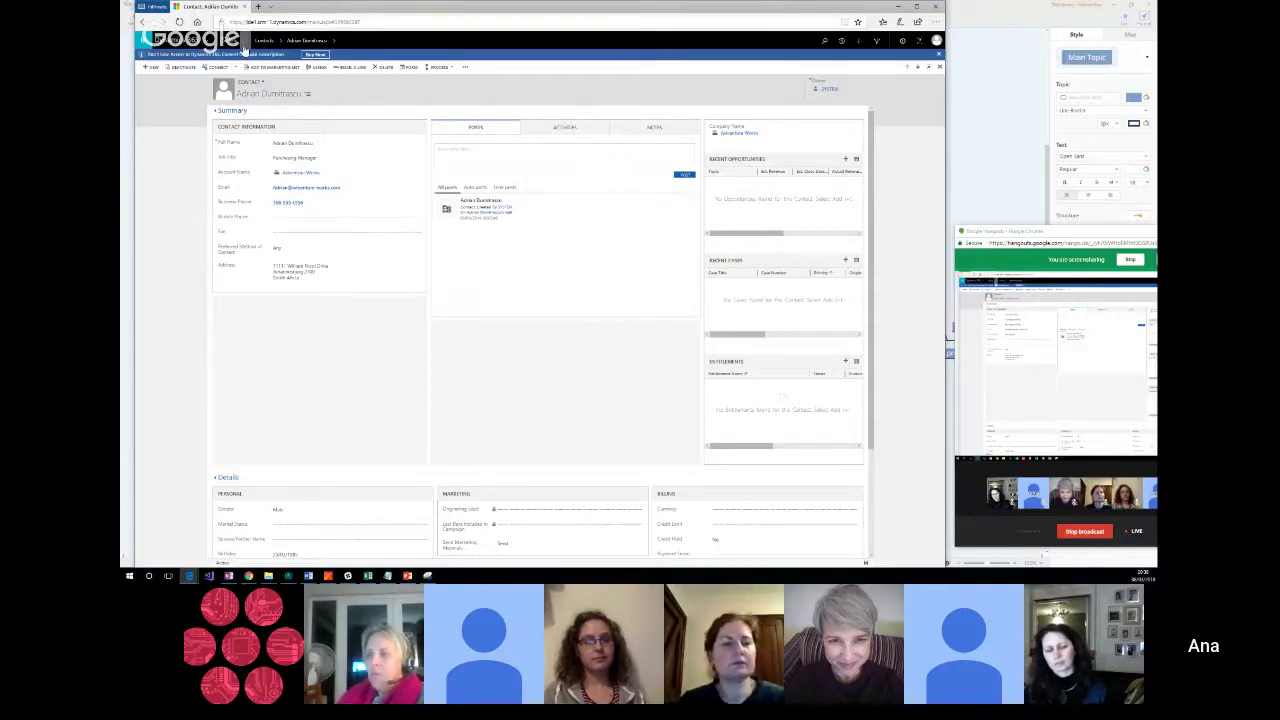
Step: Return to the Active Contacts list through Contacts in the sitemap
left_click(263, 42)
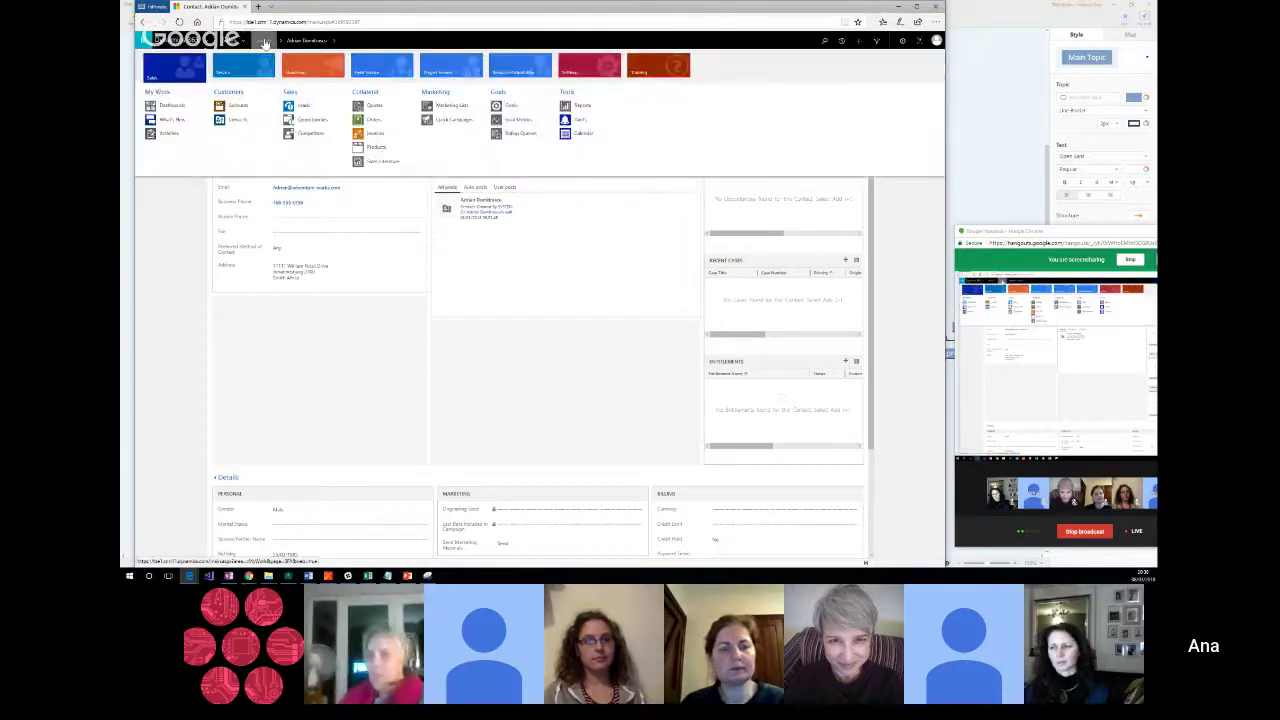
left_click(264, 42)
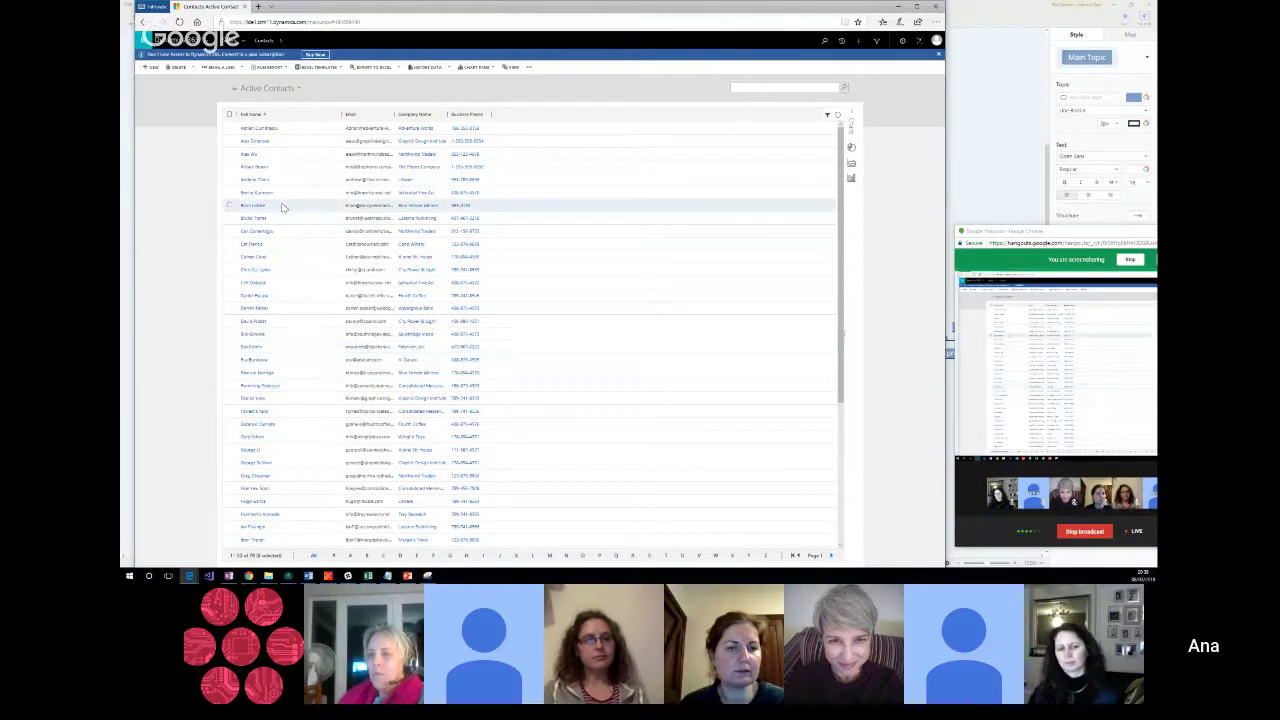
Step: Try the Contacts Being Followed view, then settle on the Active Contacts Subgrid View
left_click(297, 90)
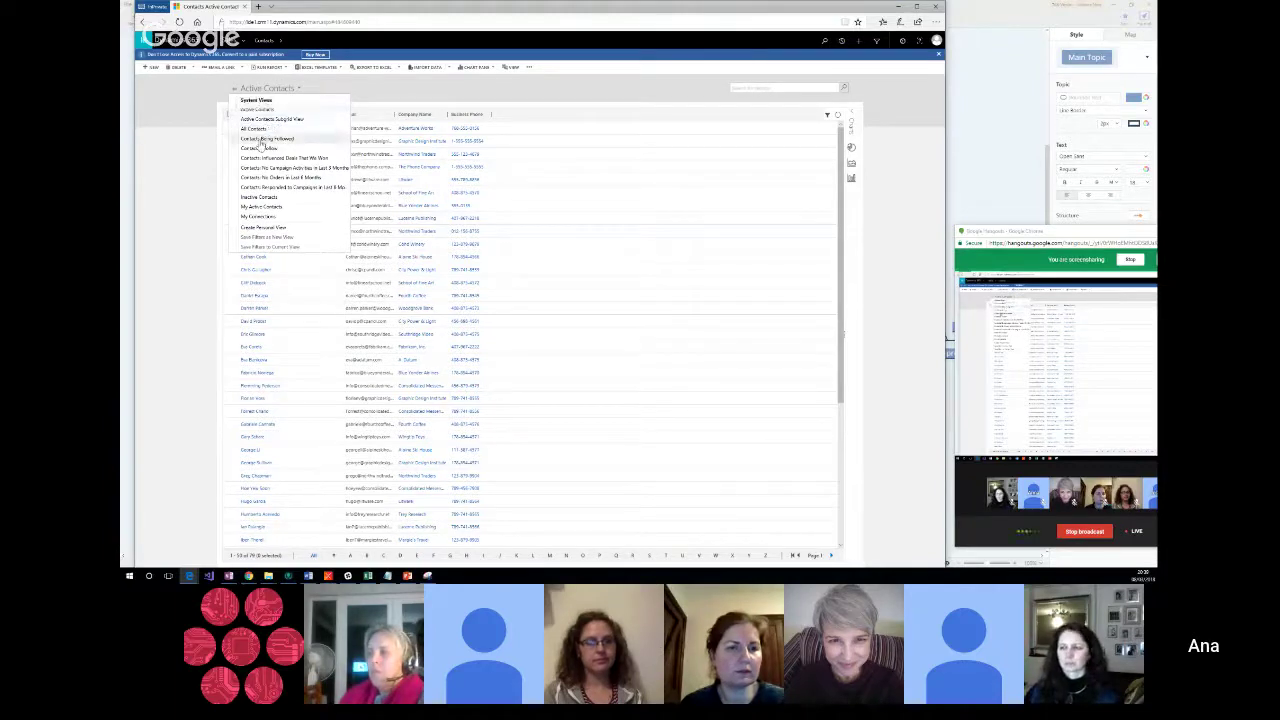
left_click(262, 140)
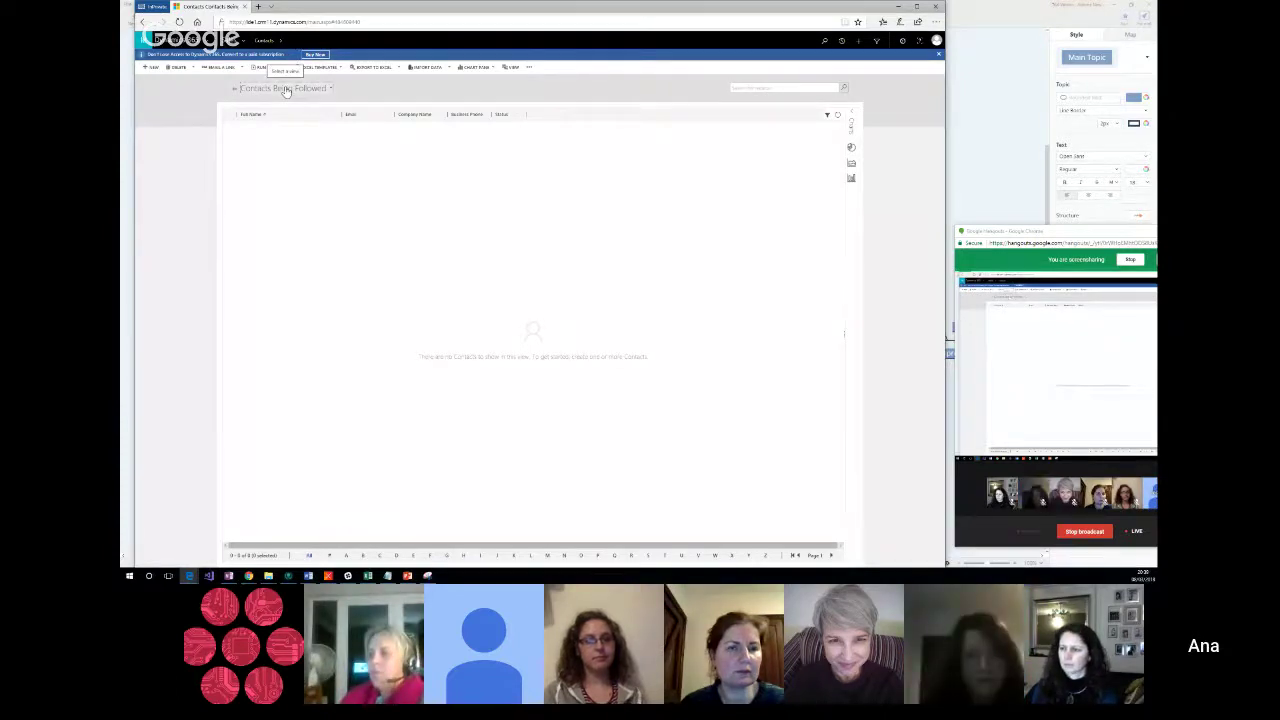
left_click(285, 89)
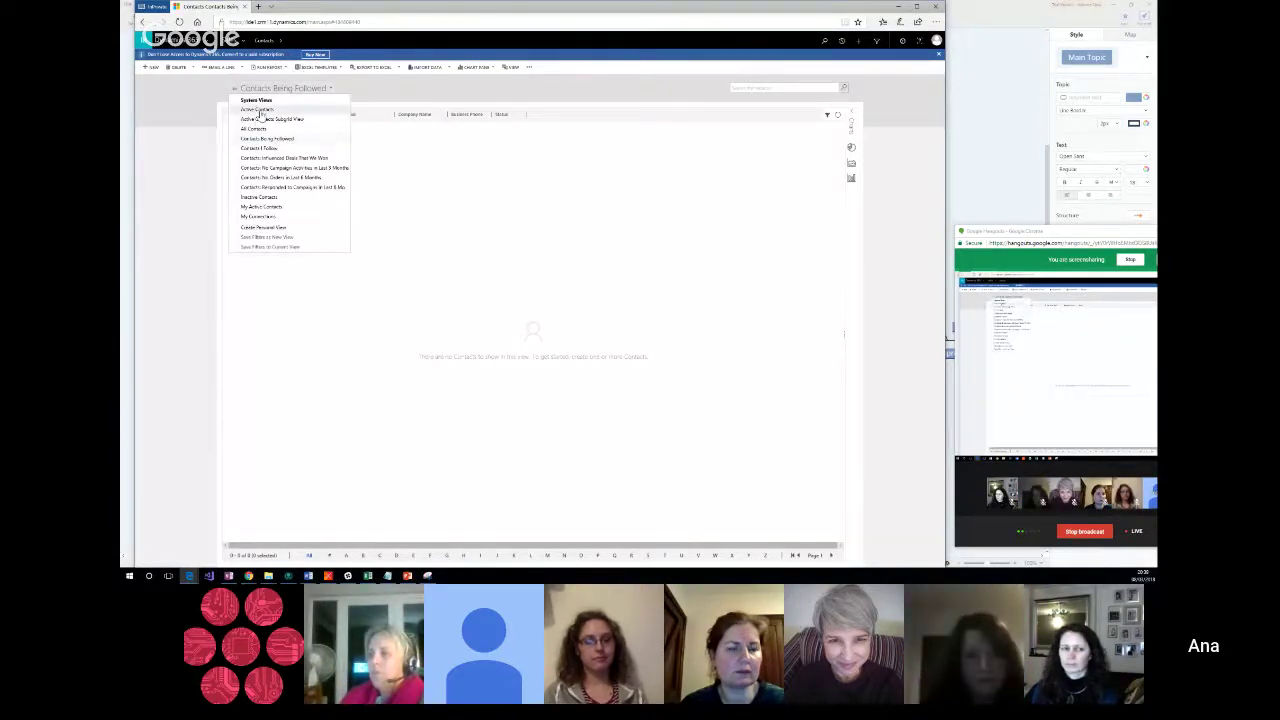
left_click(258, 110)
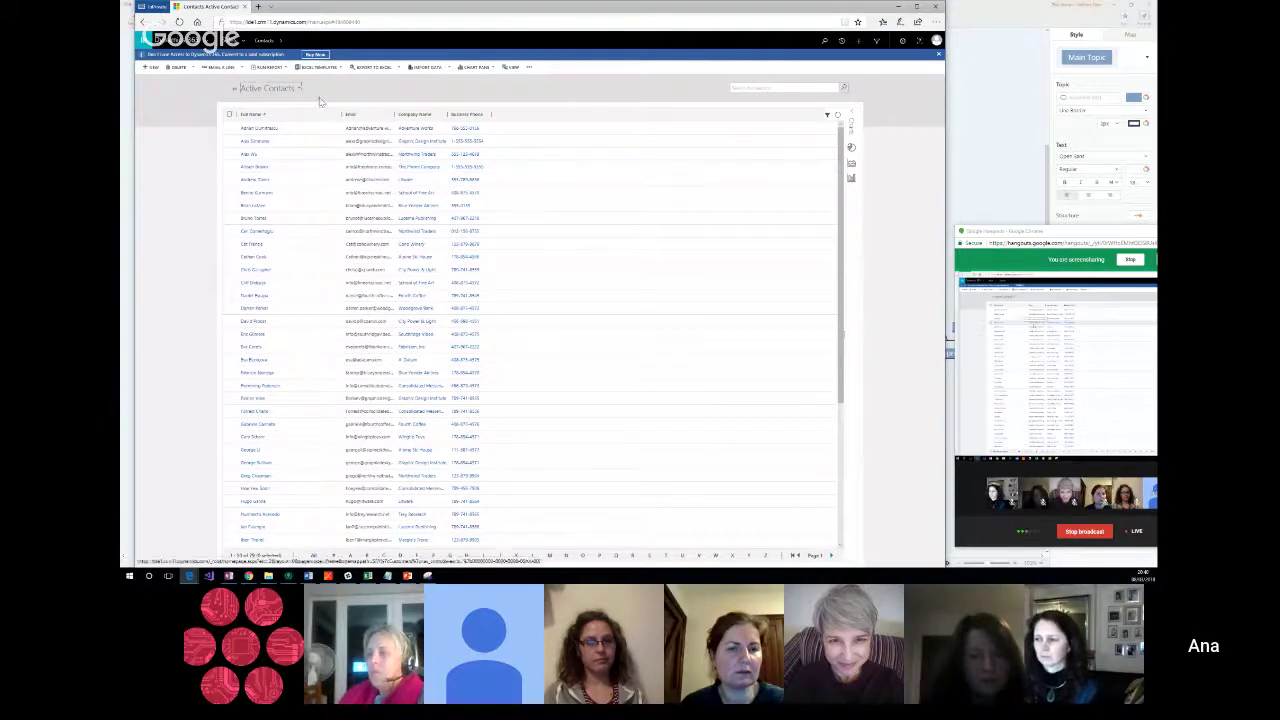
left_click(296, 89)
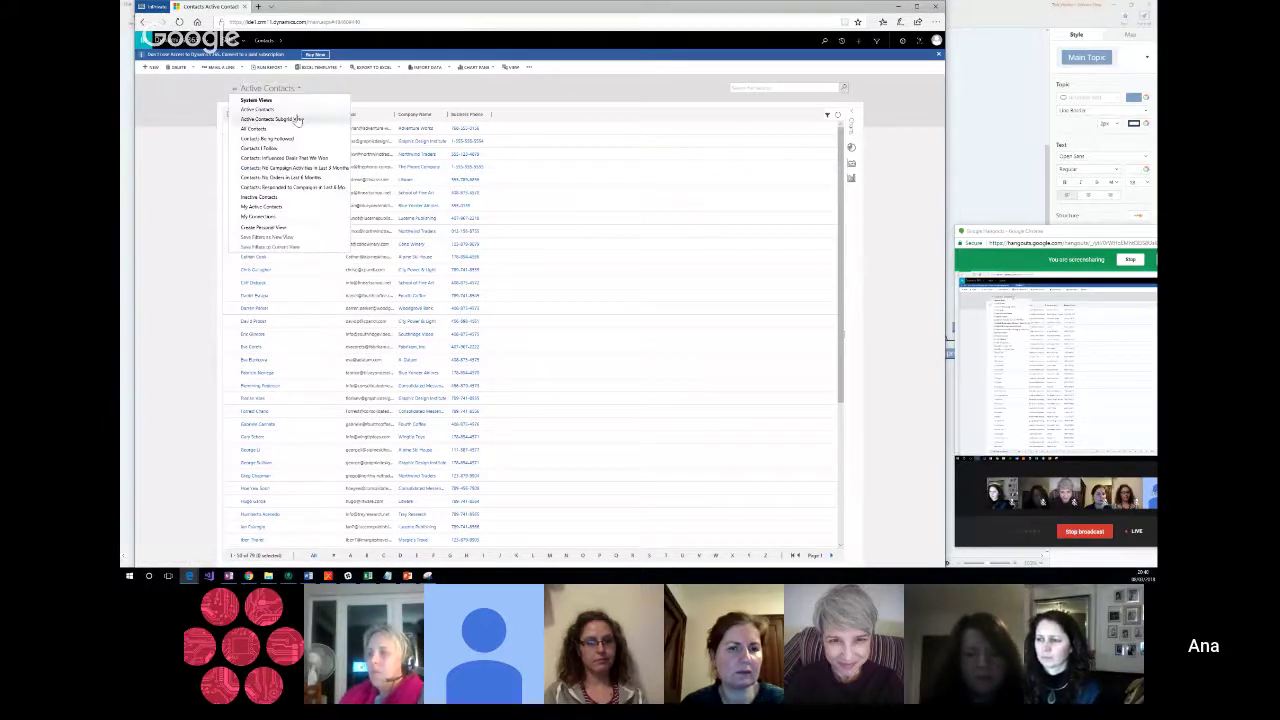
left_click(296, 119)
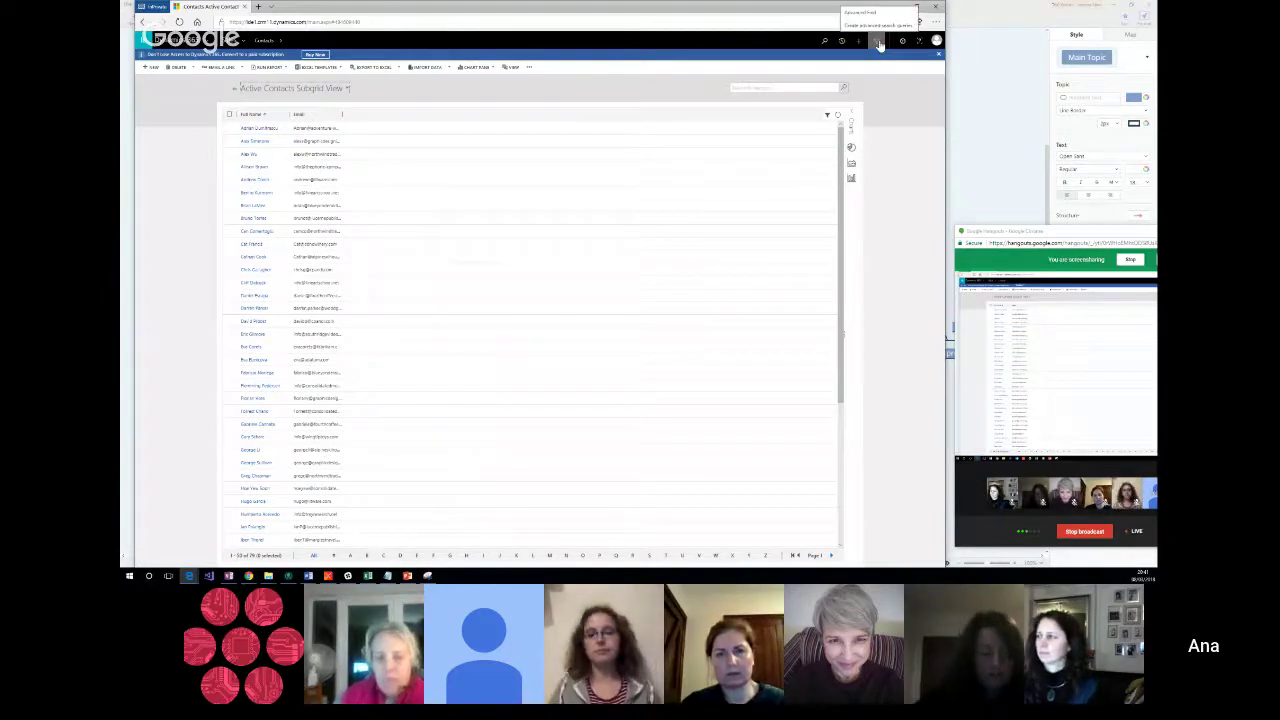
Step: Start an Advanced Find query and switch its record type from Contacts to Leads
left_click(878, 44)
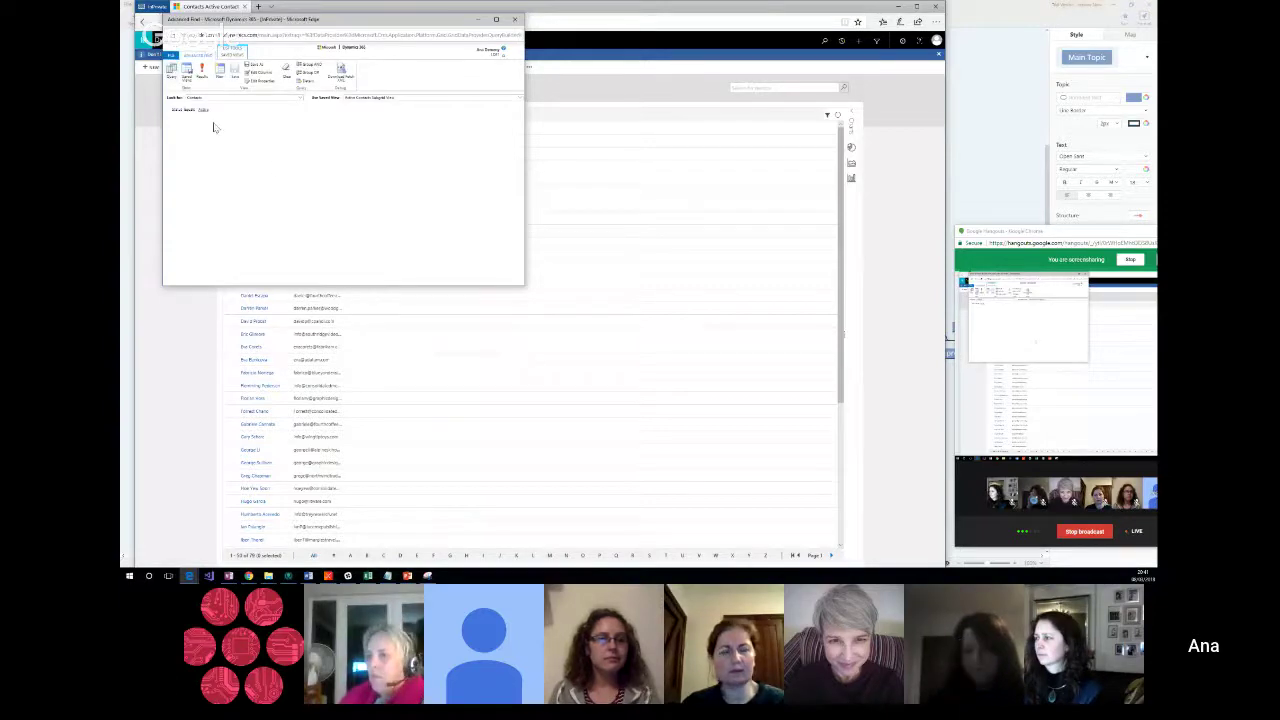
left_click(202, 109)
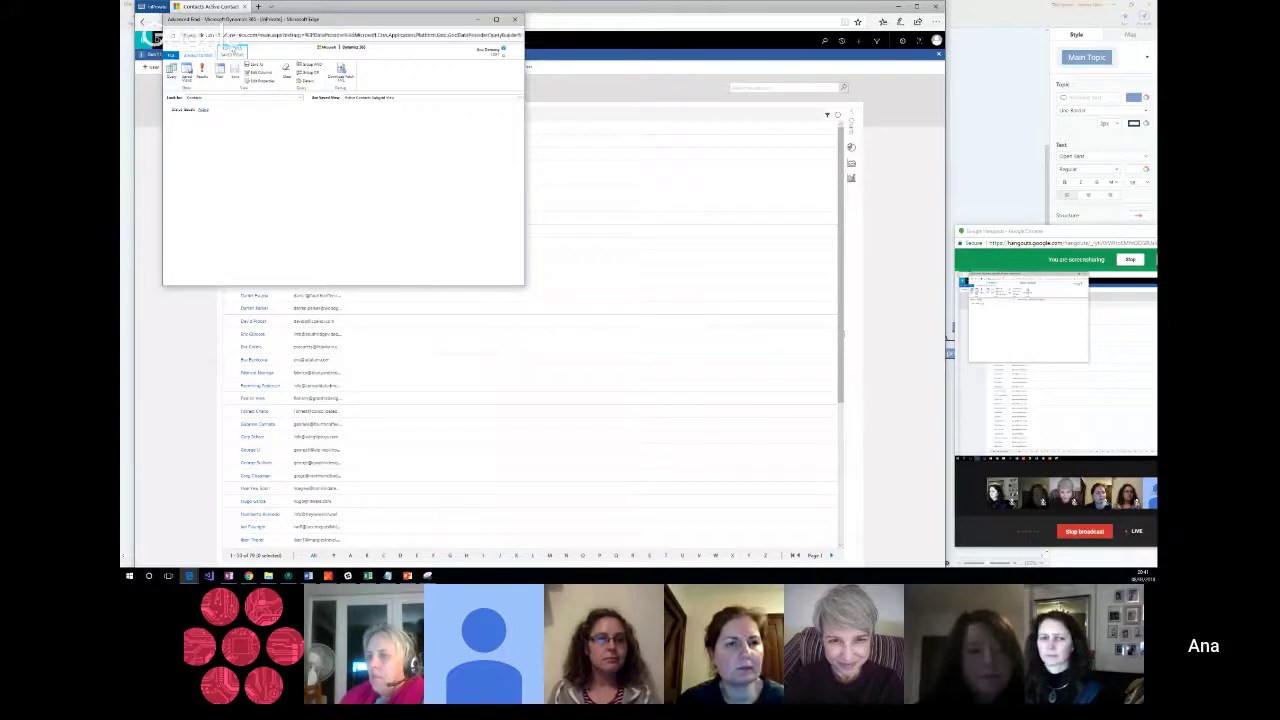
left_click(202, 110)
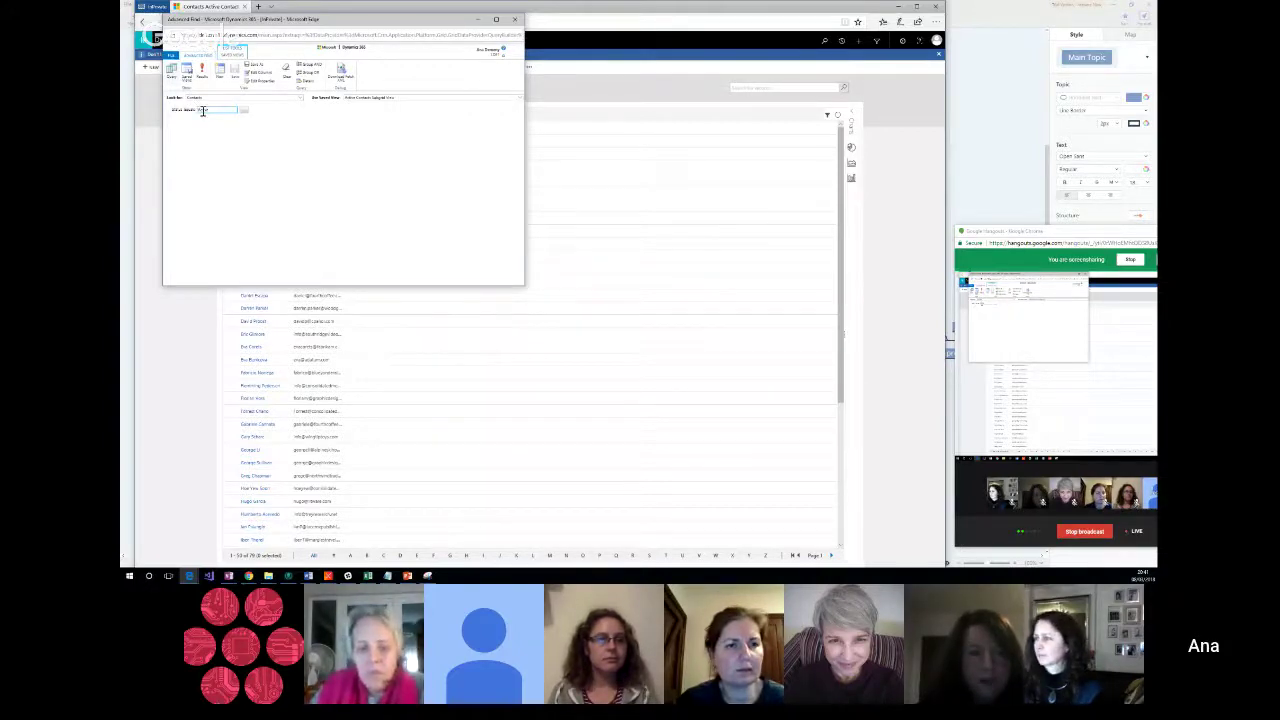
left_click(247, 102)
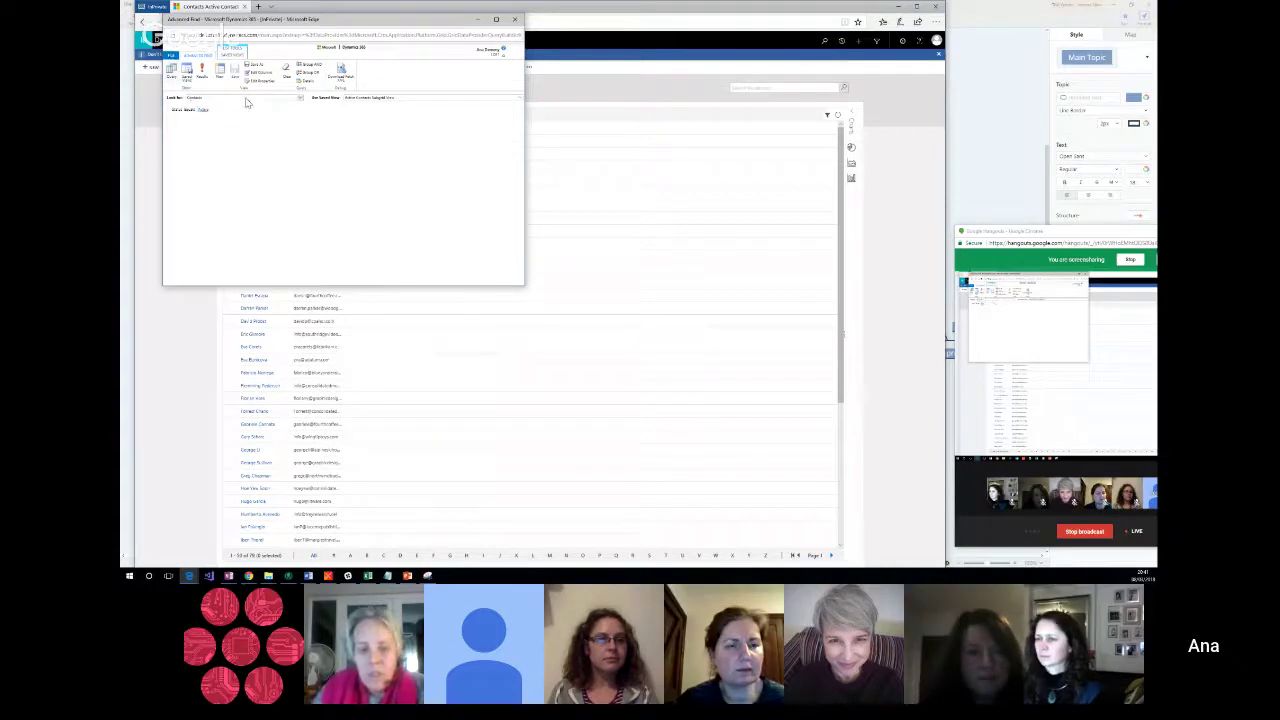
left_click(247, 99)
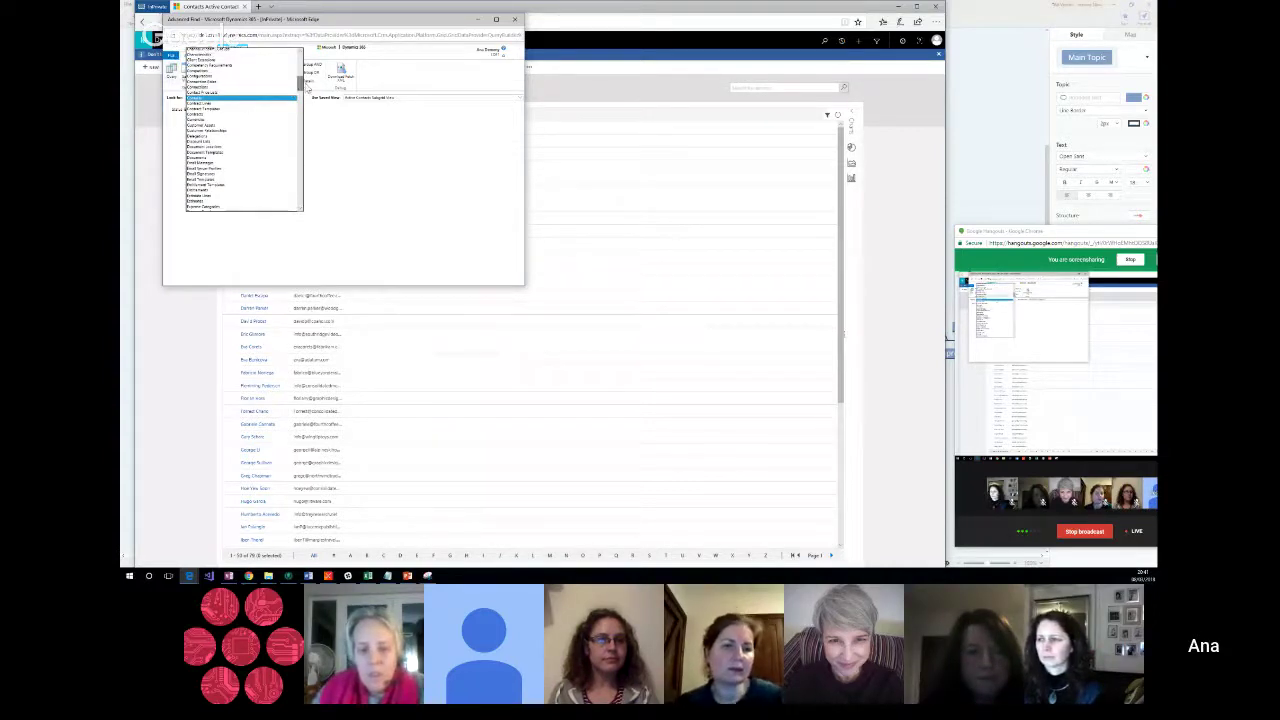
left_click_drag(300, 82, 300, 117)
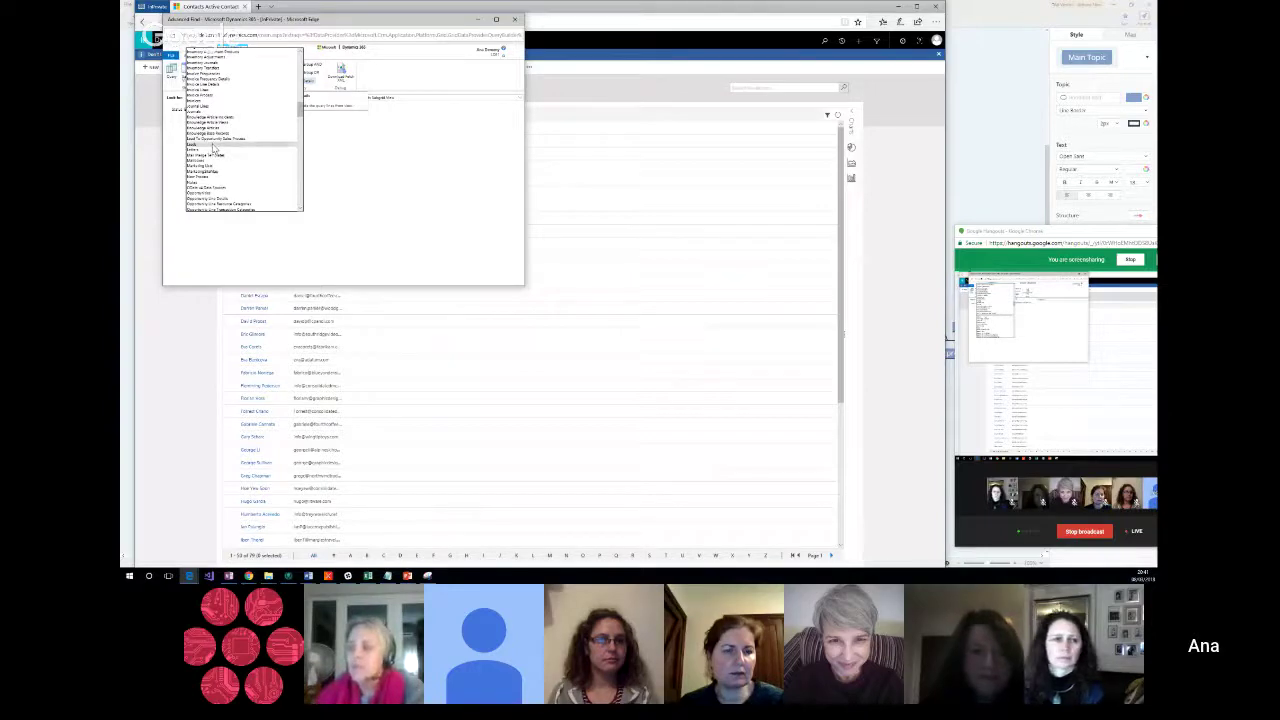
left_click(212, 148)
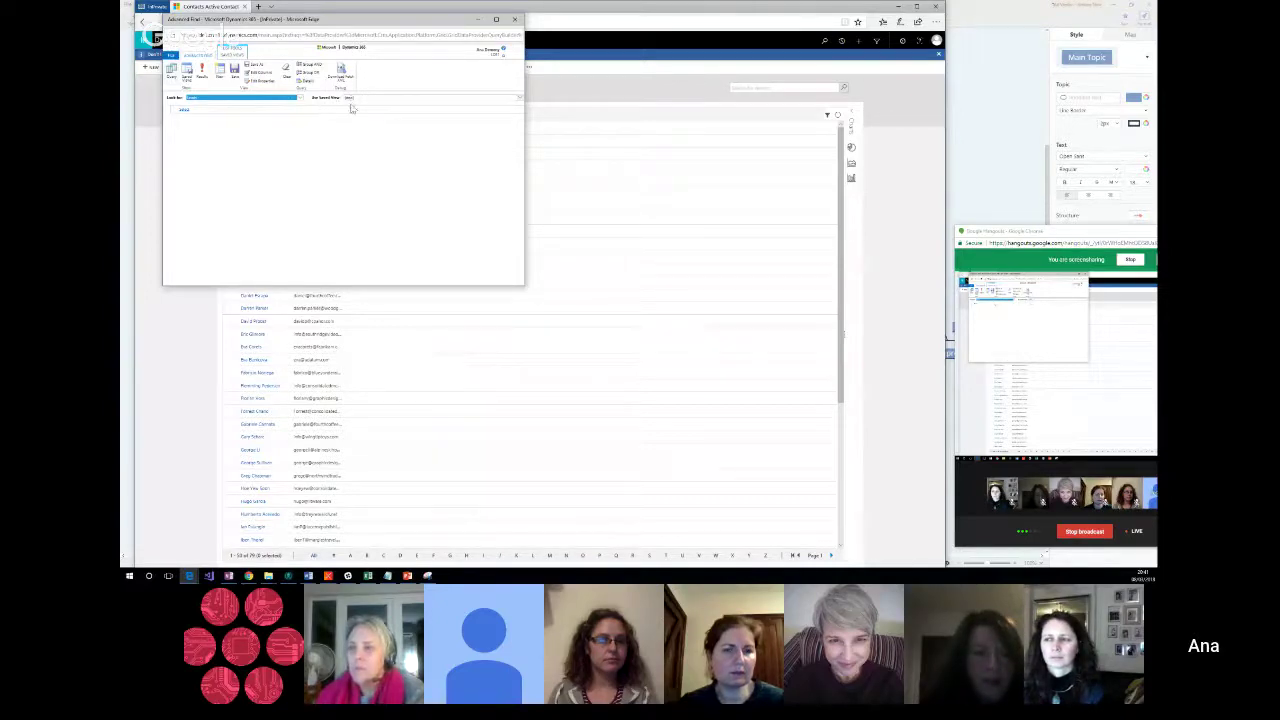
Step: Add a condition on a lead field and change its comparison operator
left_click(217, 115)
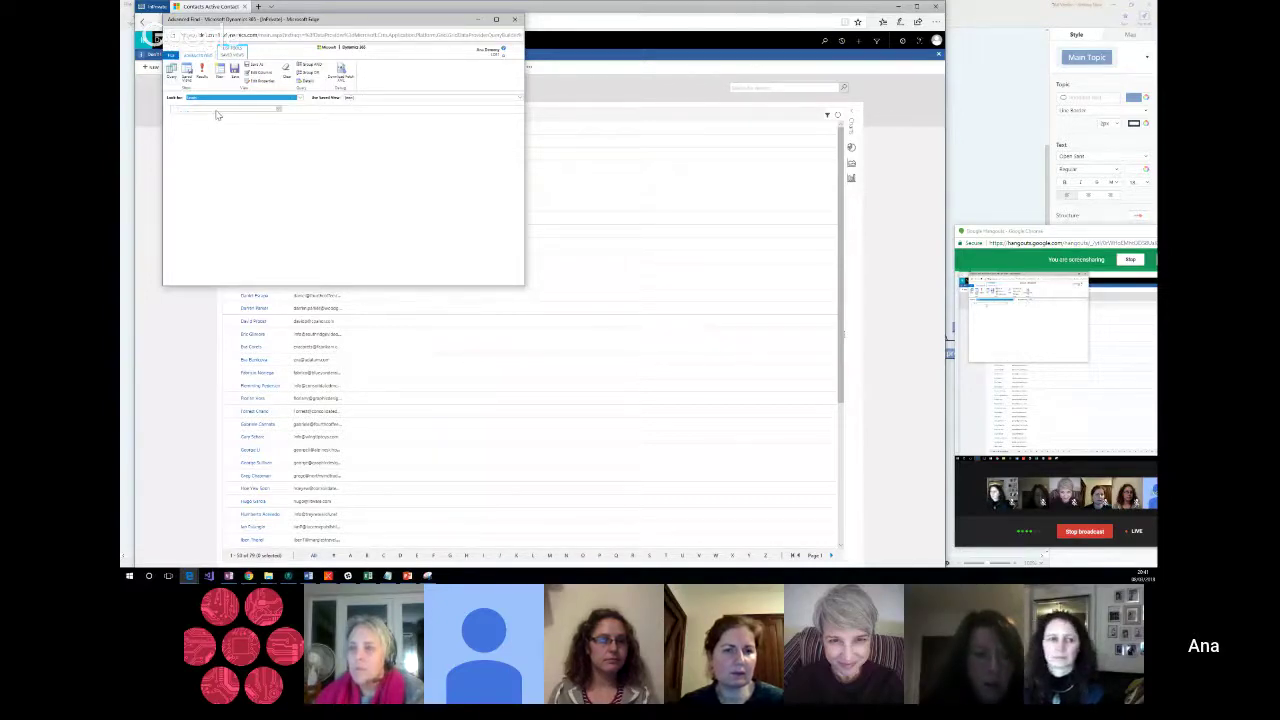
left_click(216, 111)
key("n")
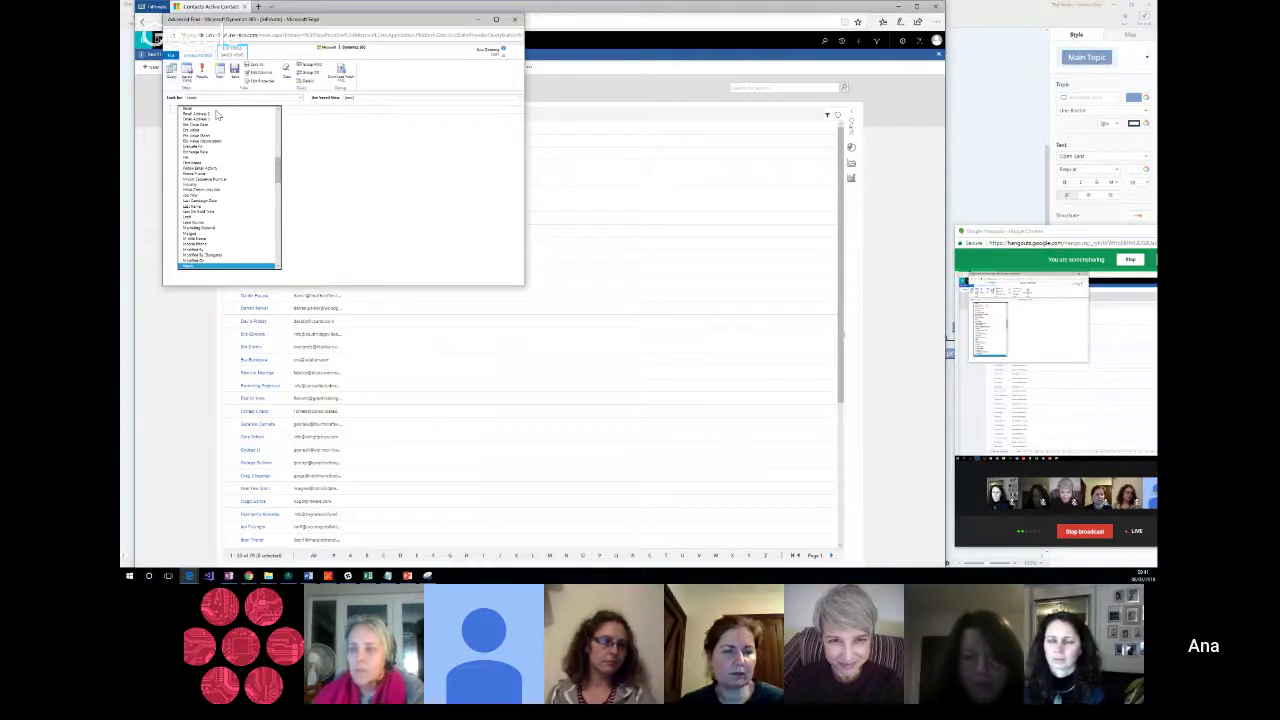
left_click(217, 114)
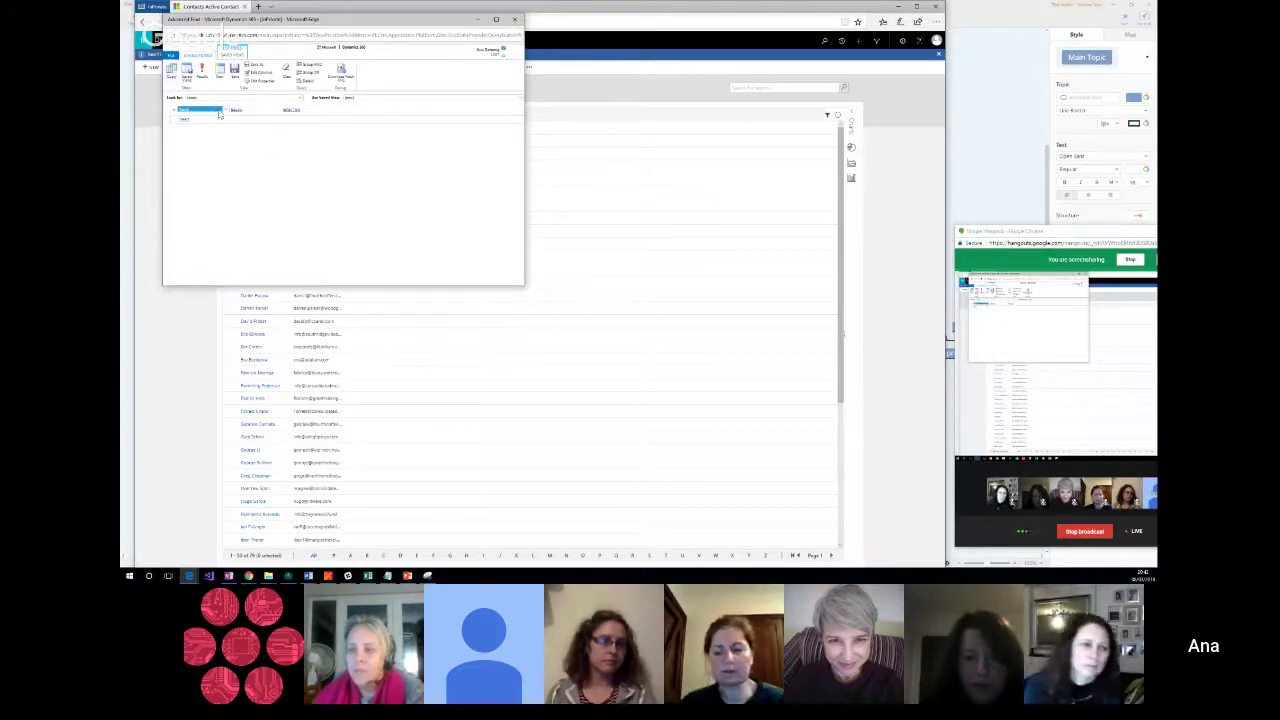
left_click(278, 112)
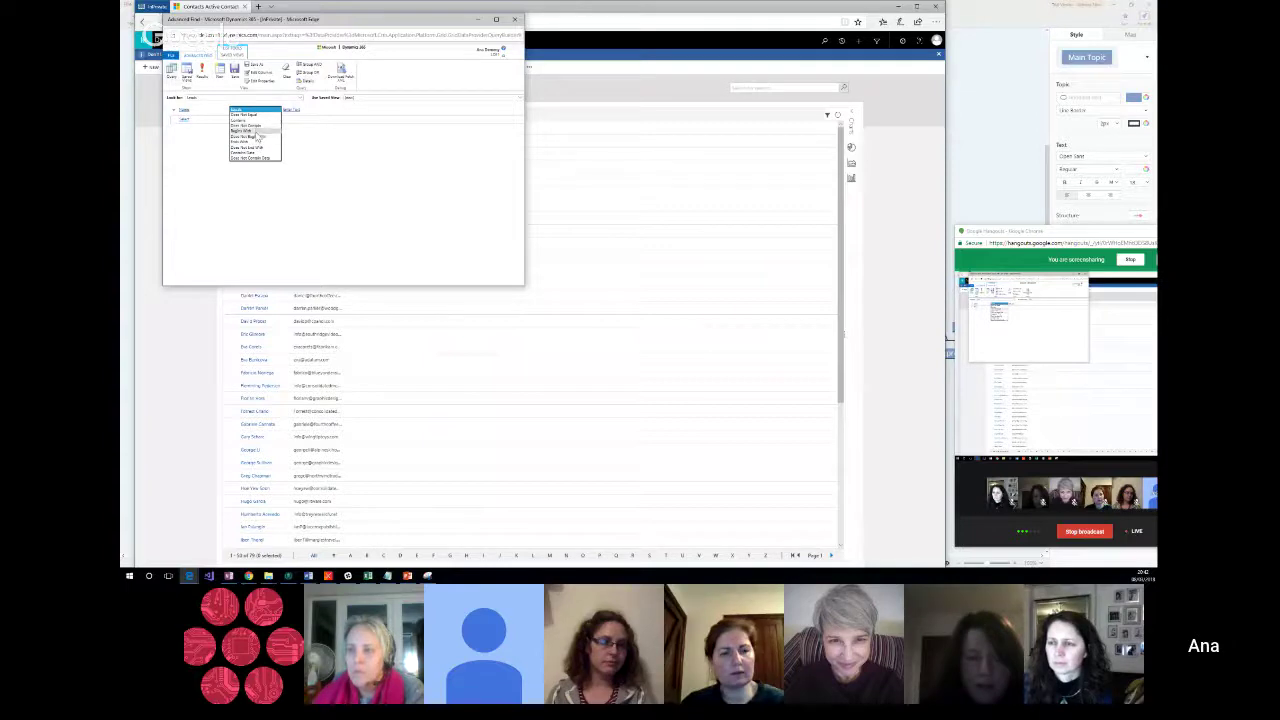
left_click(256, 136)
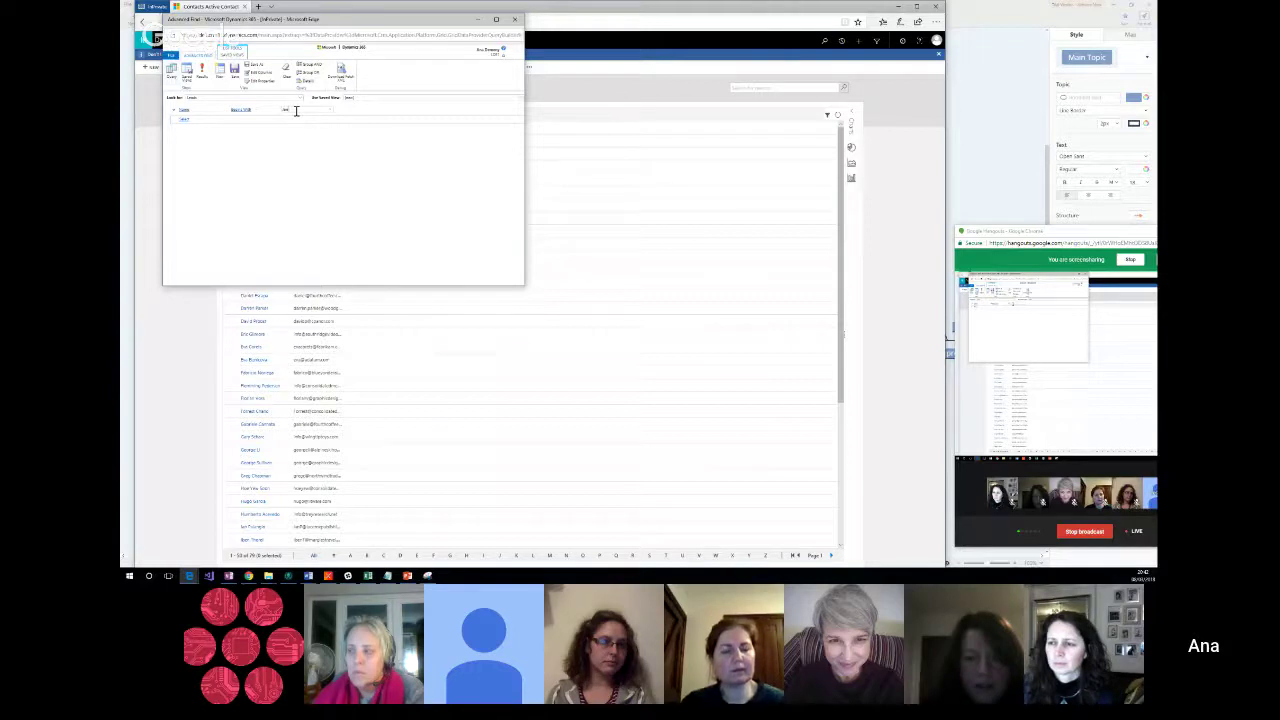
Step: Run the lead query to see its single match, then return to the editor and choose Save As
left_click(202, 72)
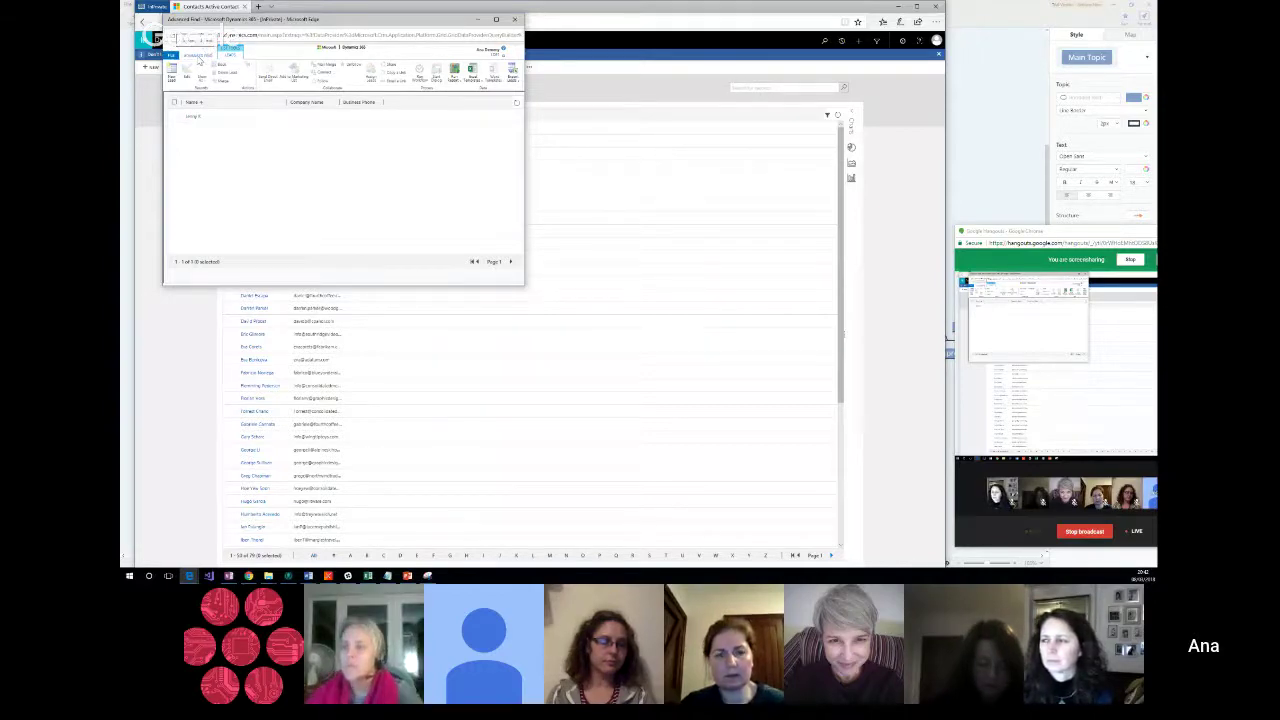
left_click(201, 55)
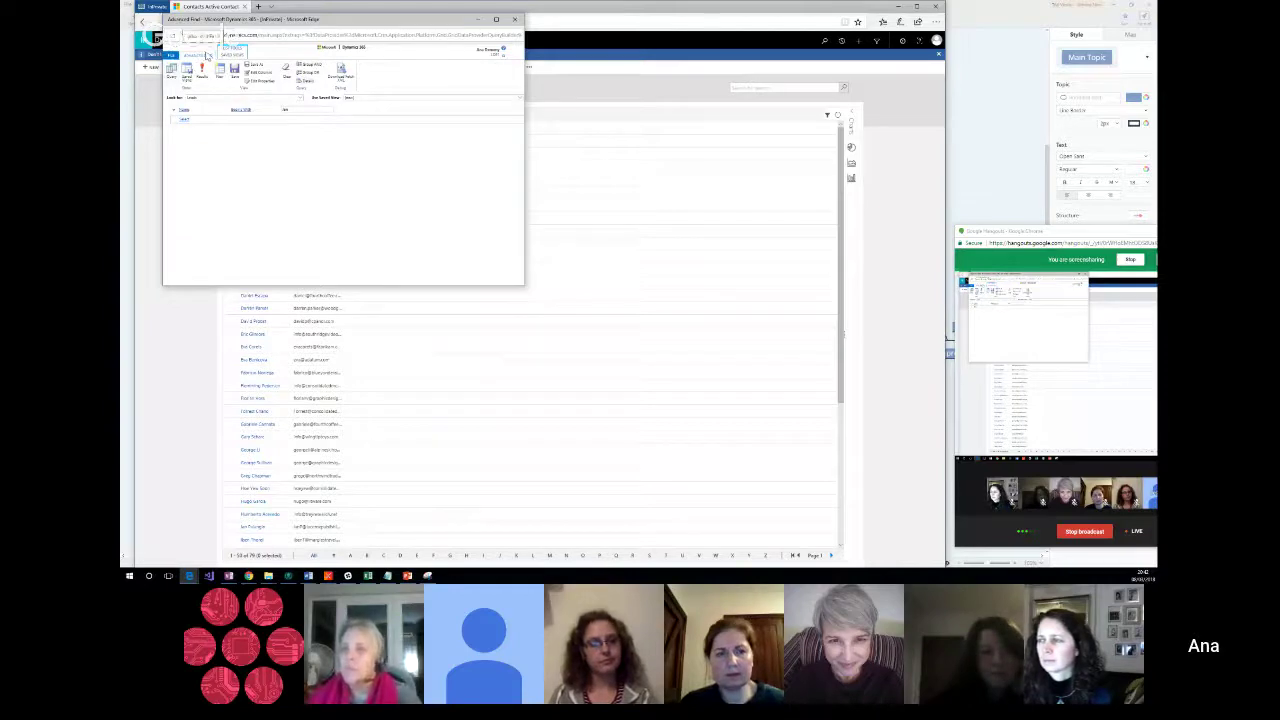
left_click(238, 71)
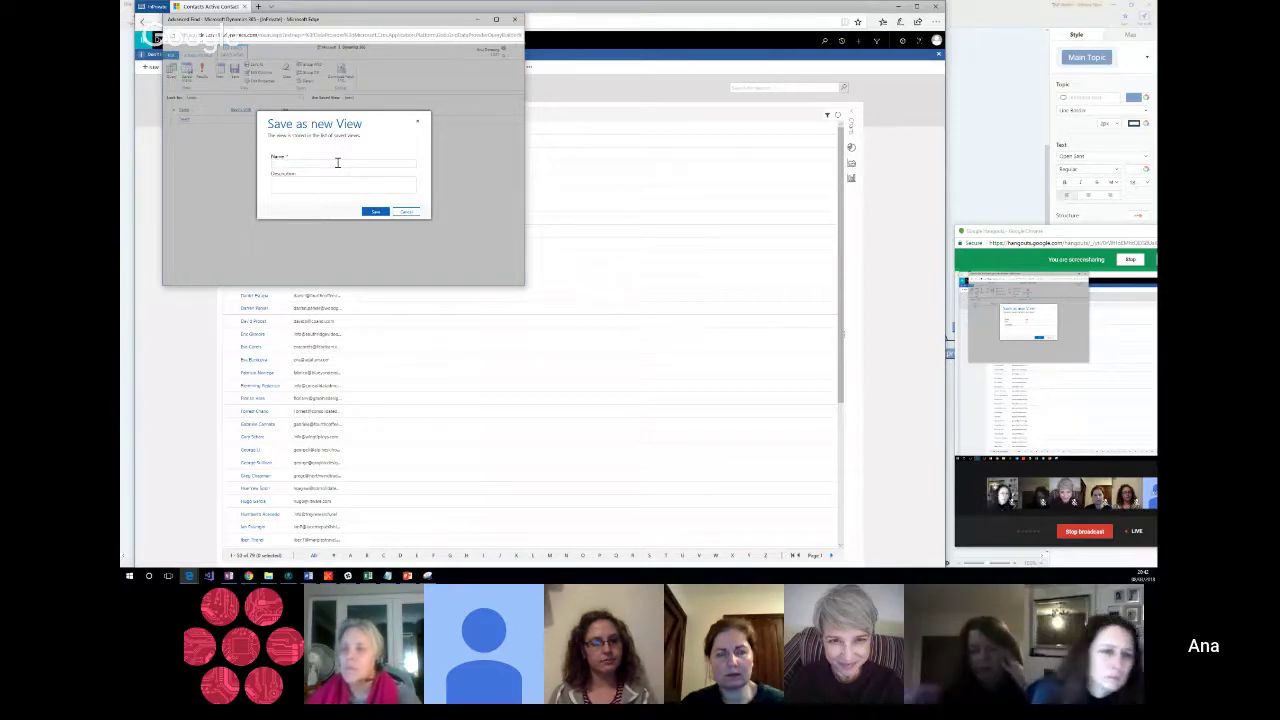
Step: Save the query as a new view named 'est view' and close Advanced Find
type("est")
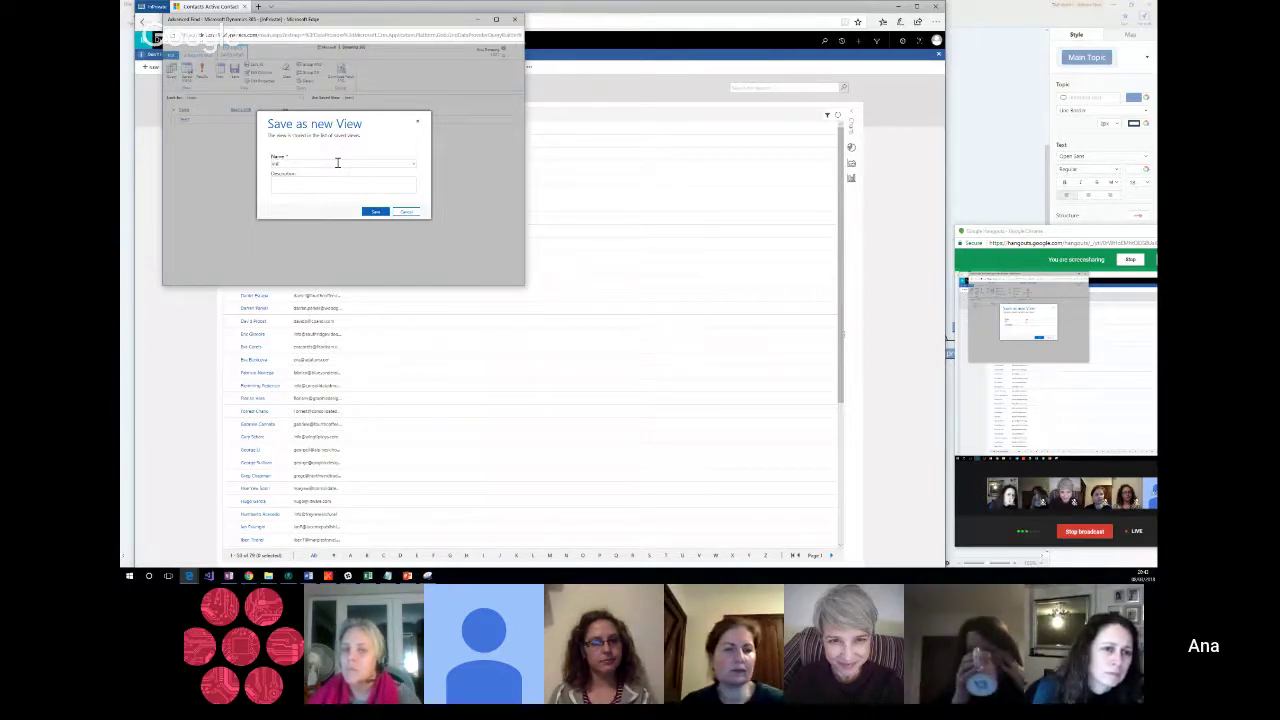
type(" view")
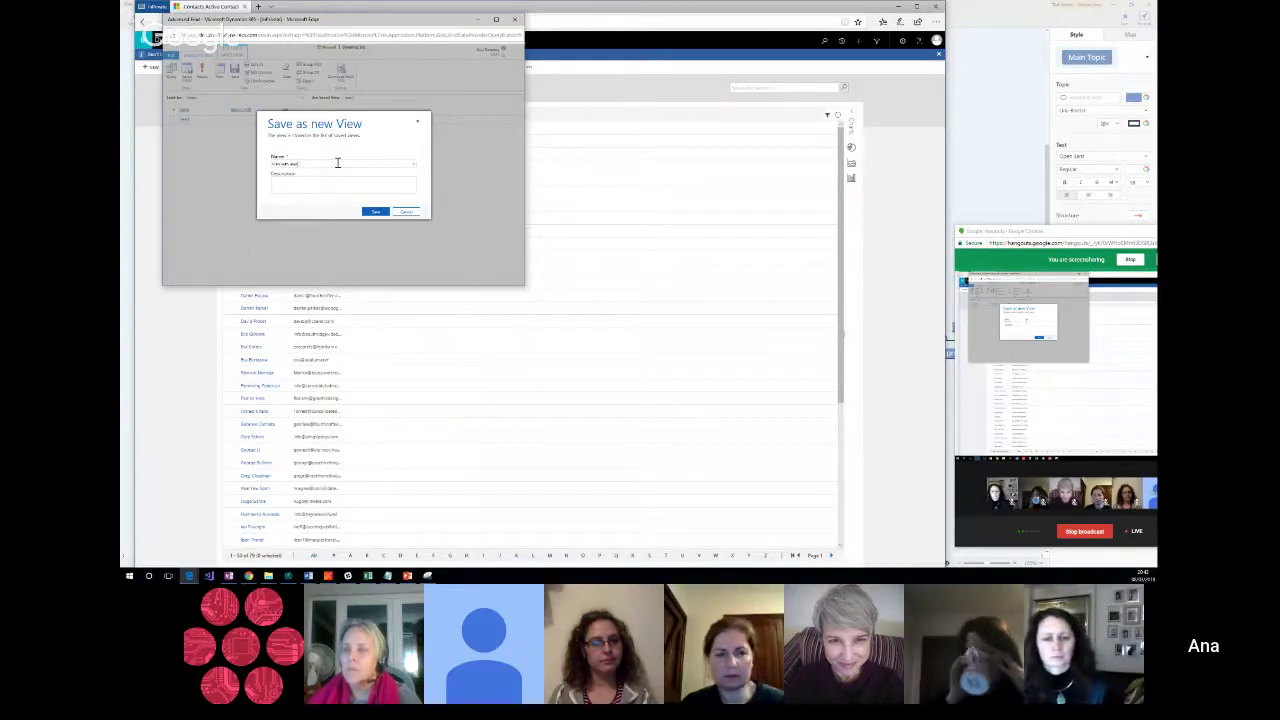
left_click(374, 212)
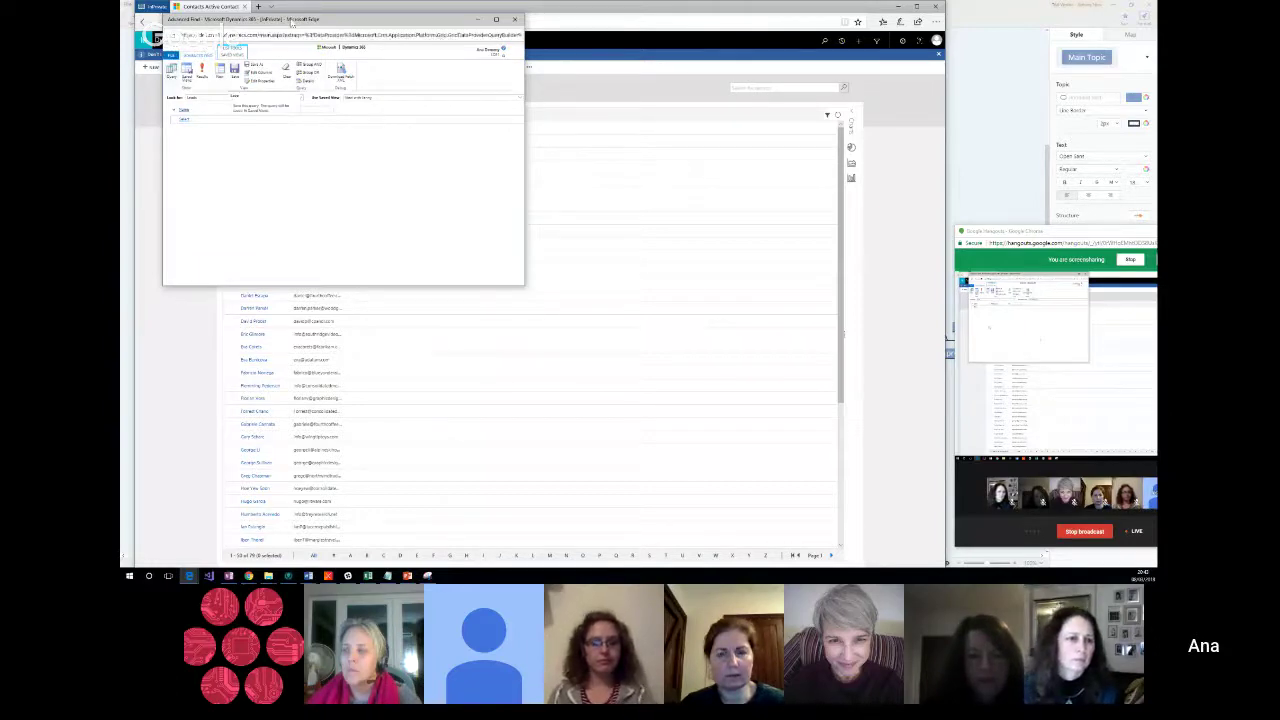
left_click(516, 20)
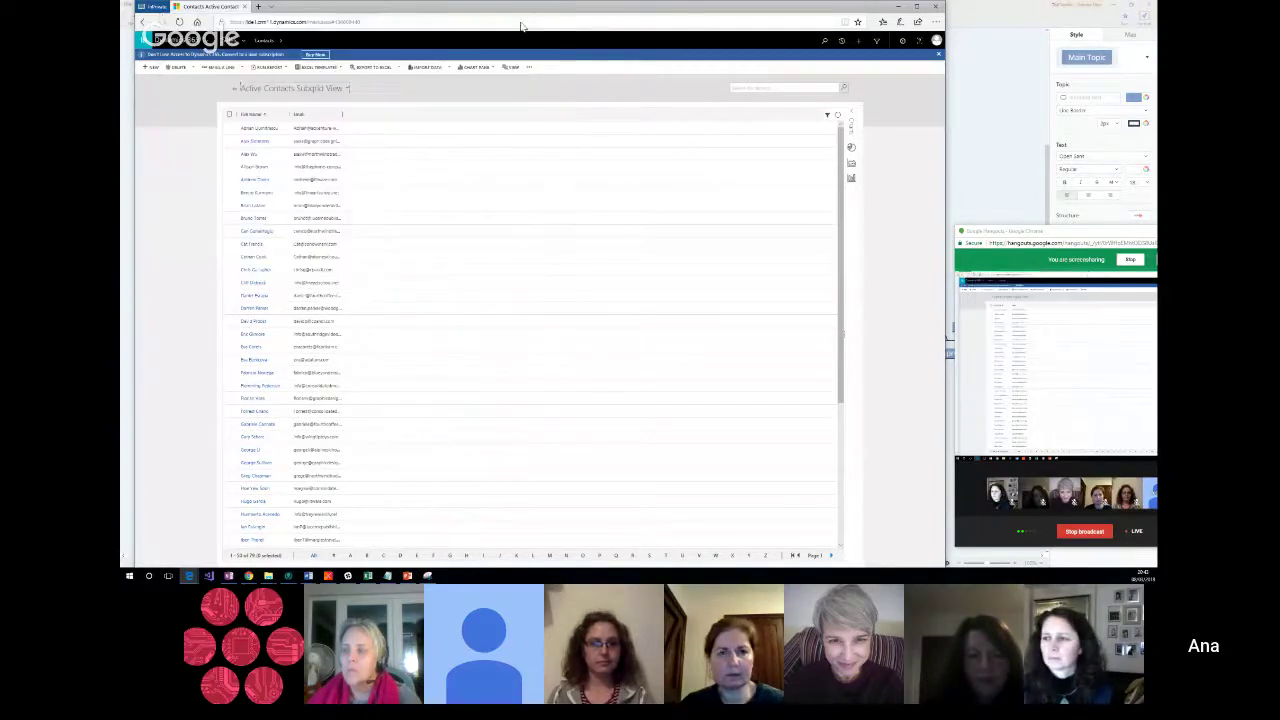
Step: Open the view list from the Active Contacts Subgrid View title
left_click(340, 90)
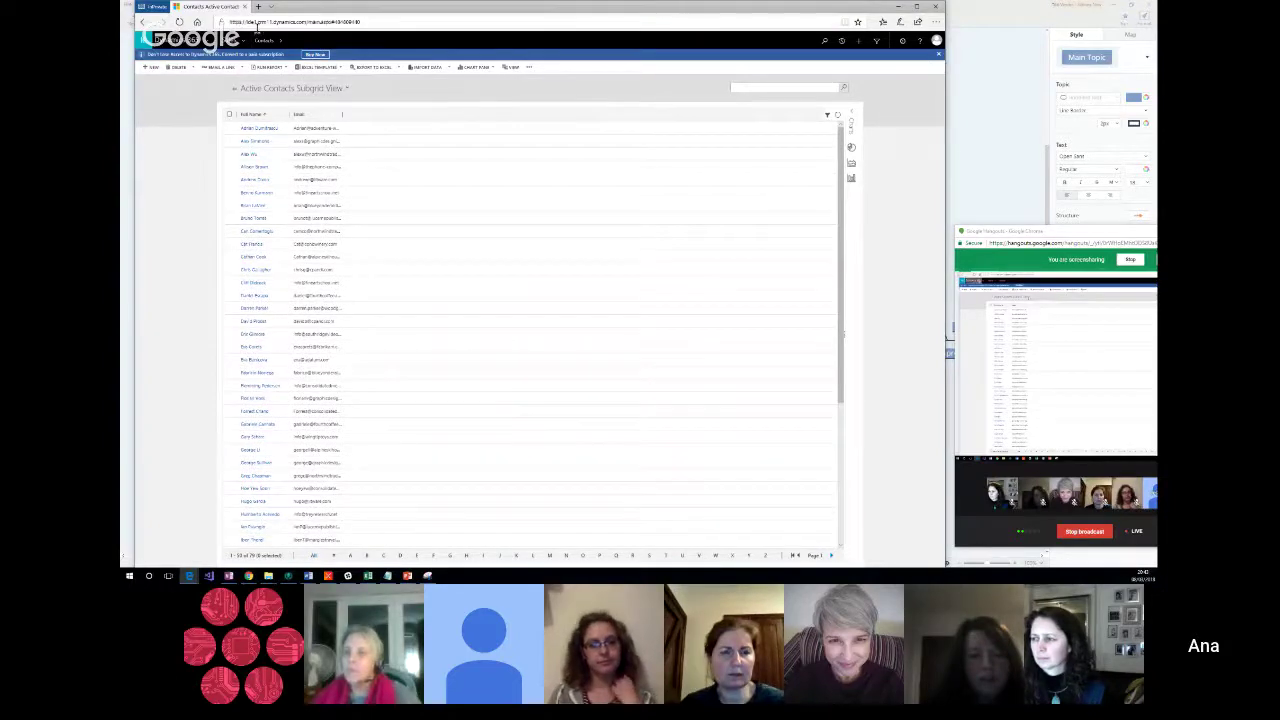
Step: Go to Sales > Leads and check the lead views under My Views, staying on My Open Leads
left_click(268, 40)
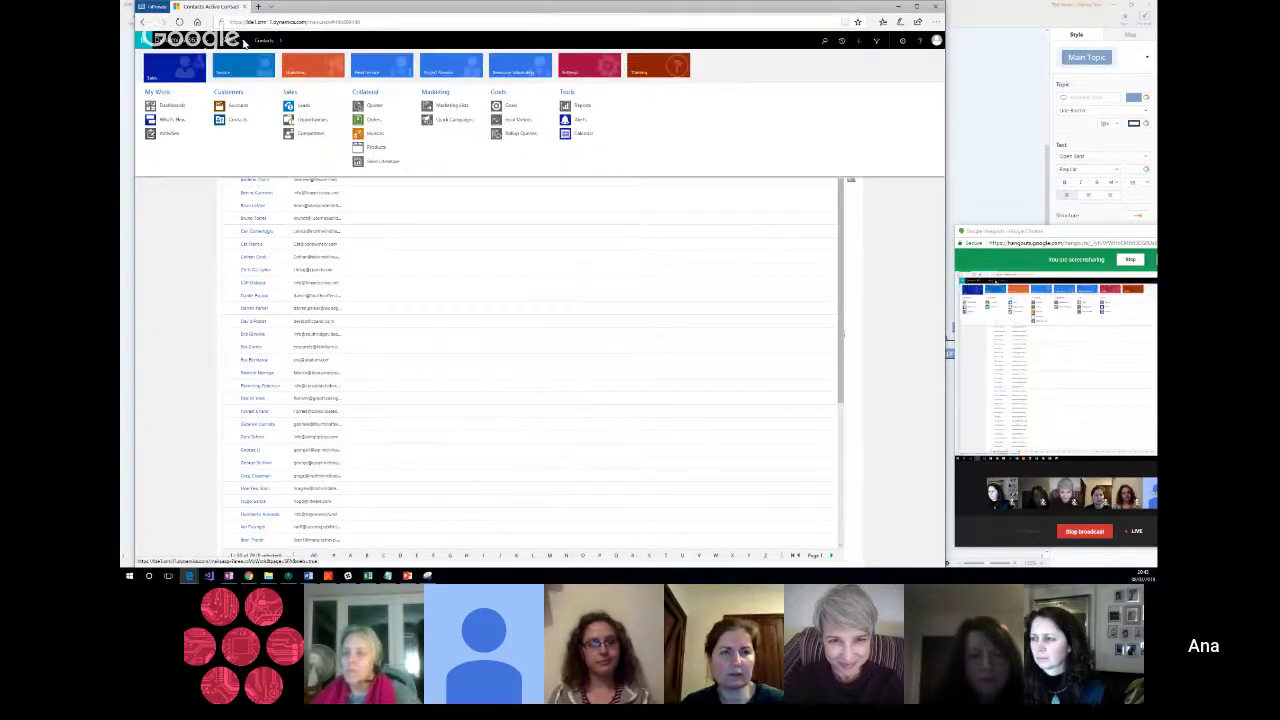
left_click(305, 106)
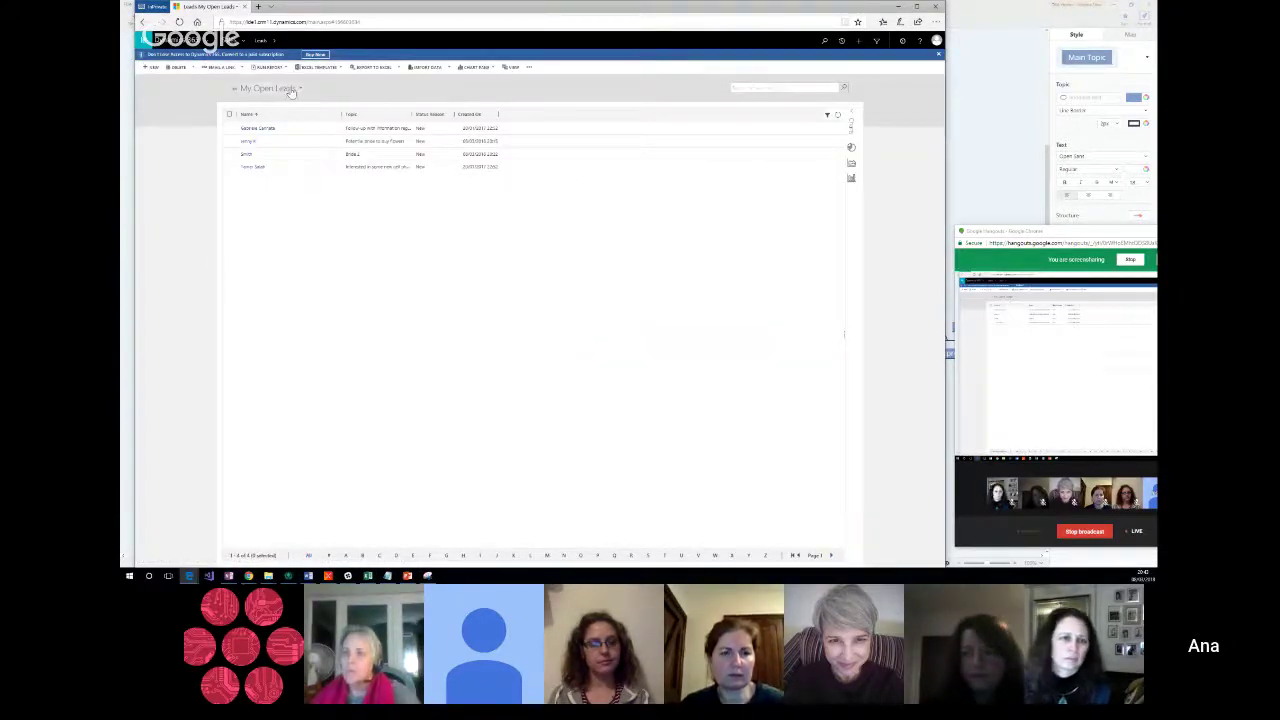
left_click(291, 90)
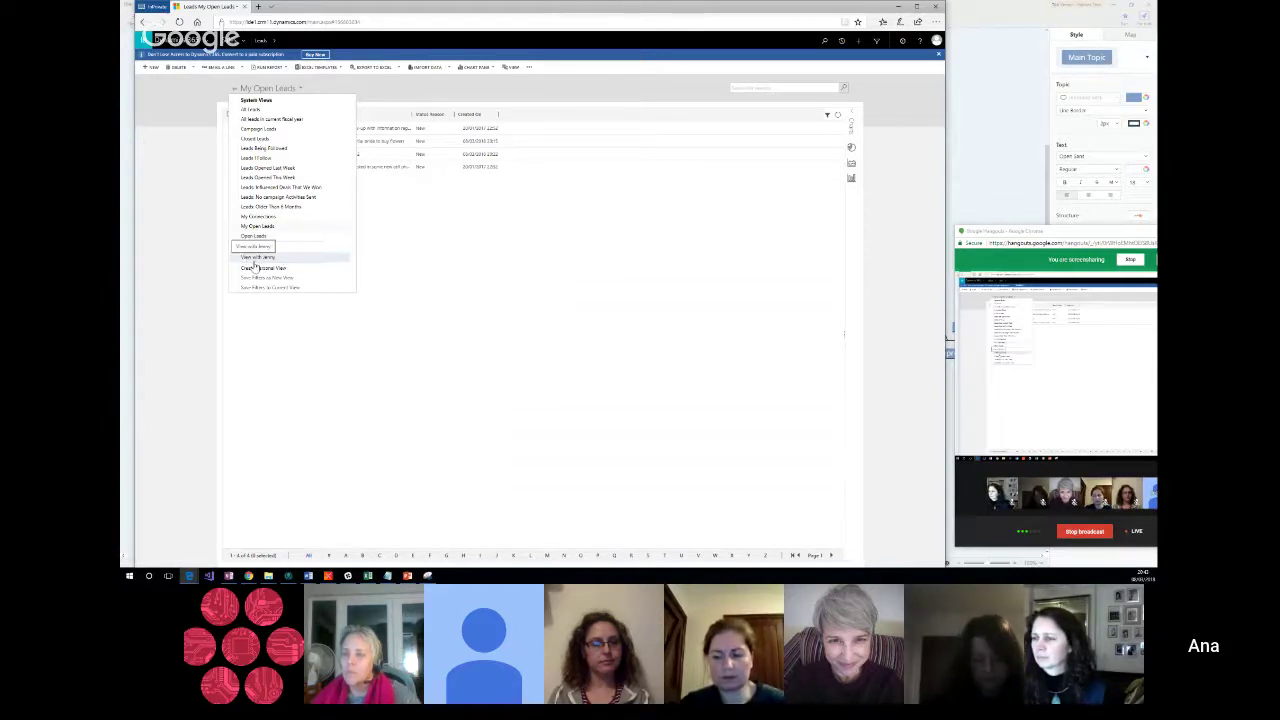
left_click(610, 257)
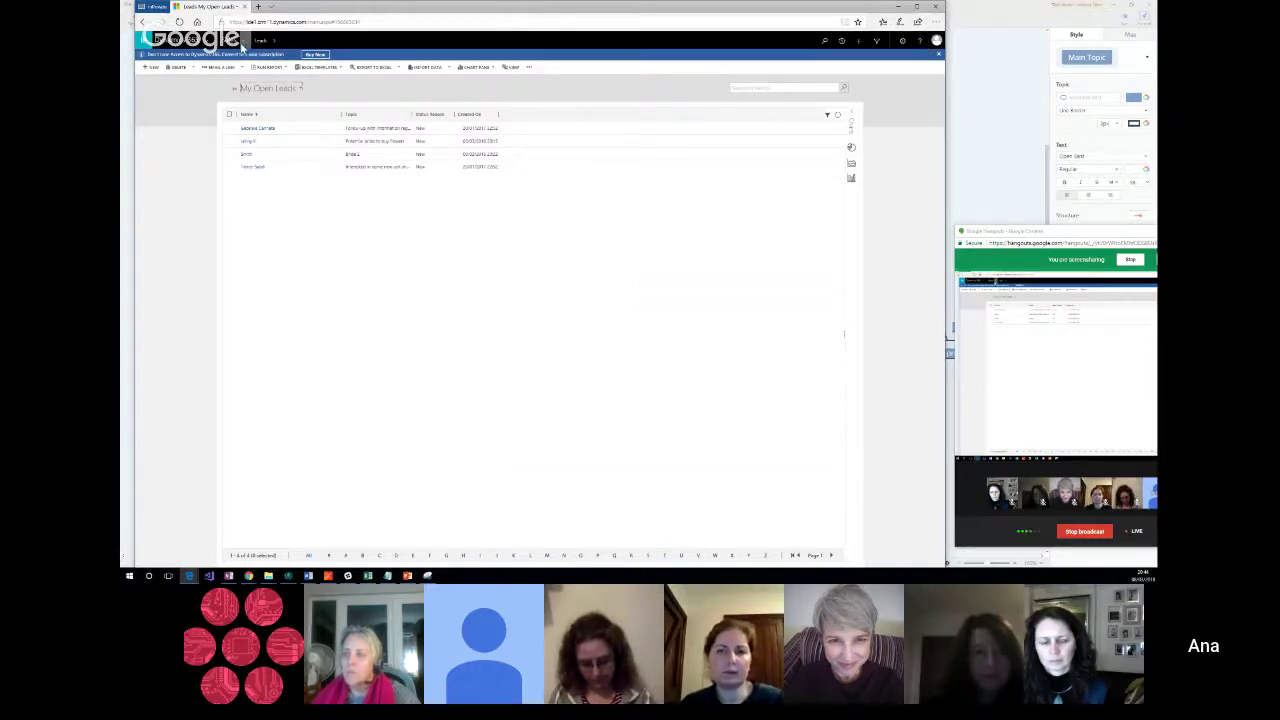
left_click(241, 45)
left_click(238, 44)
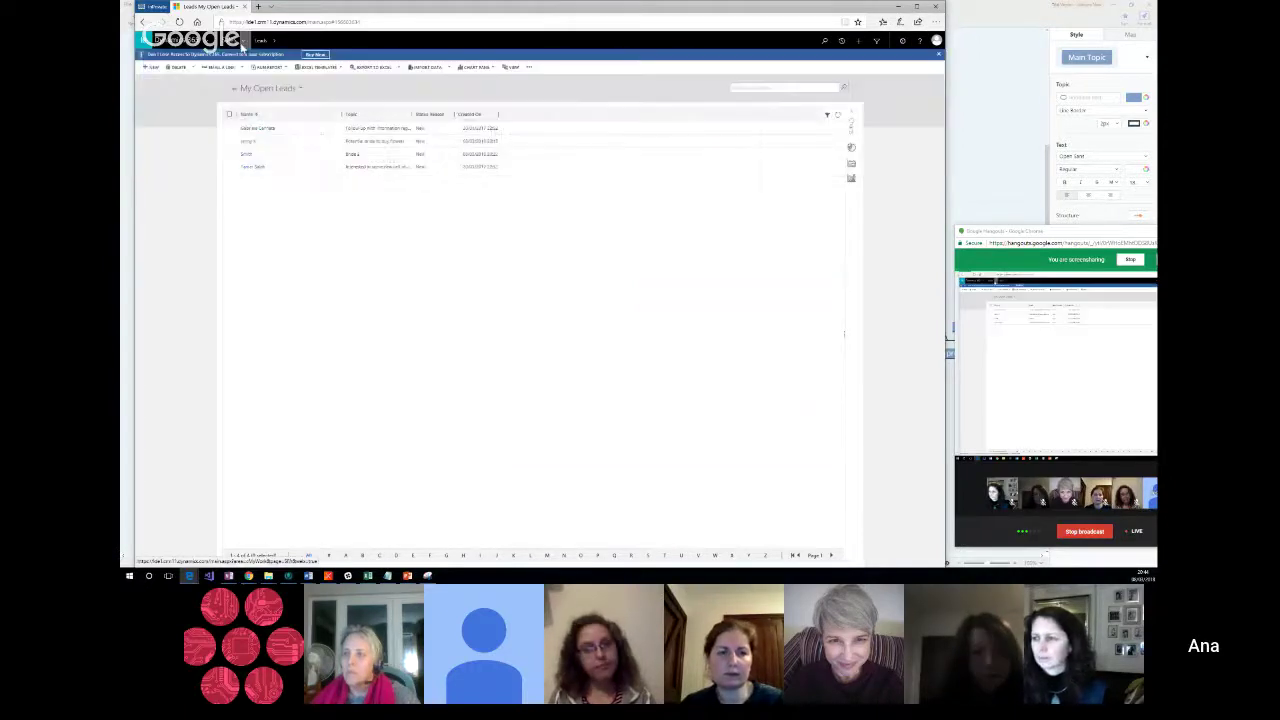
Step: Open the Dynamics 365 Documentation from Training > Help Center, return to Leads, and start a blank tab
left_click(246, 44)
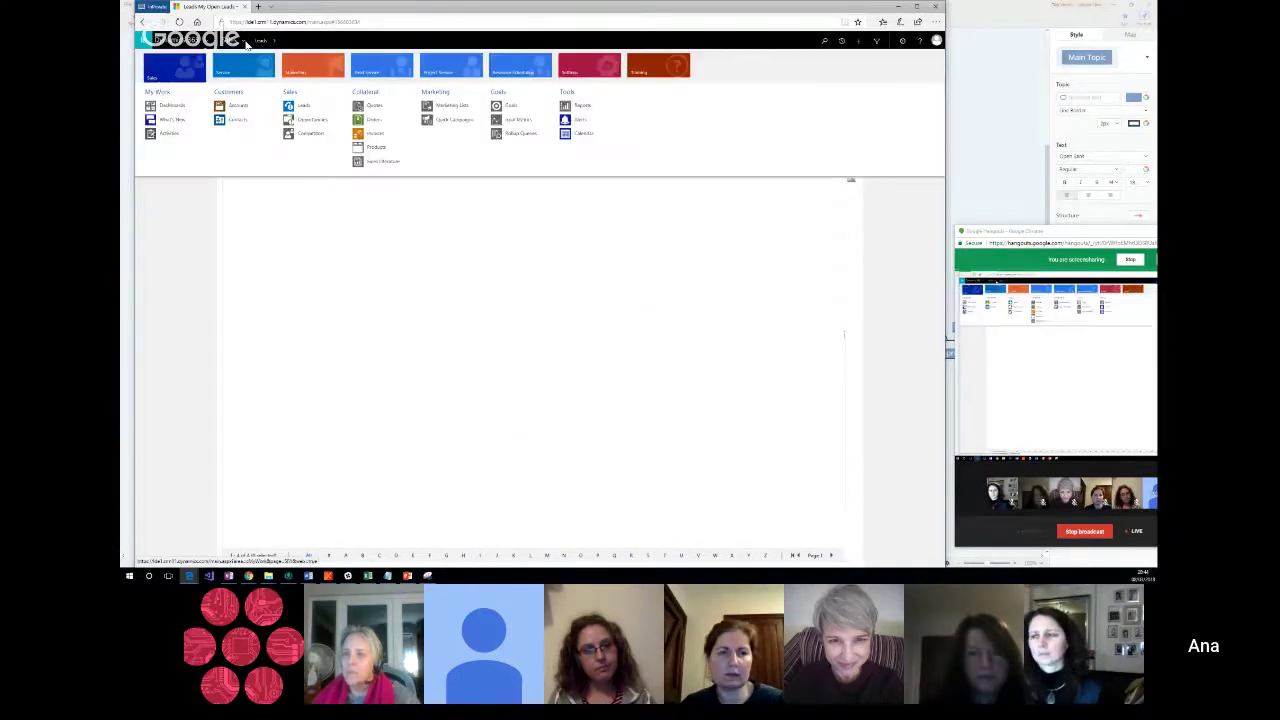
left_click(665, 77)
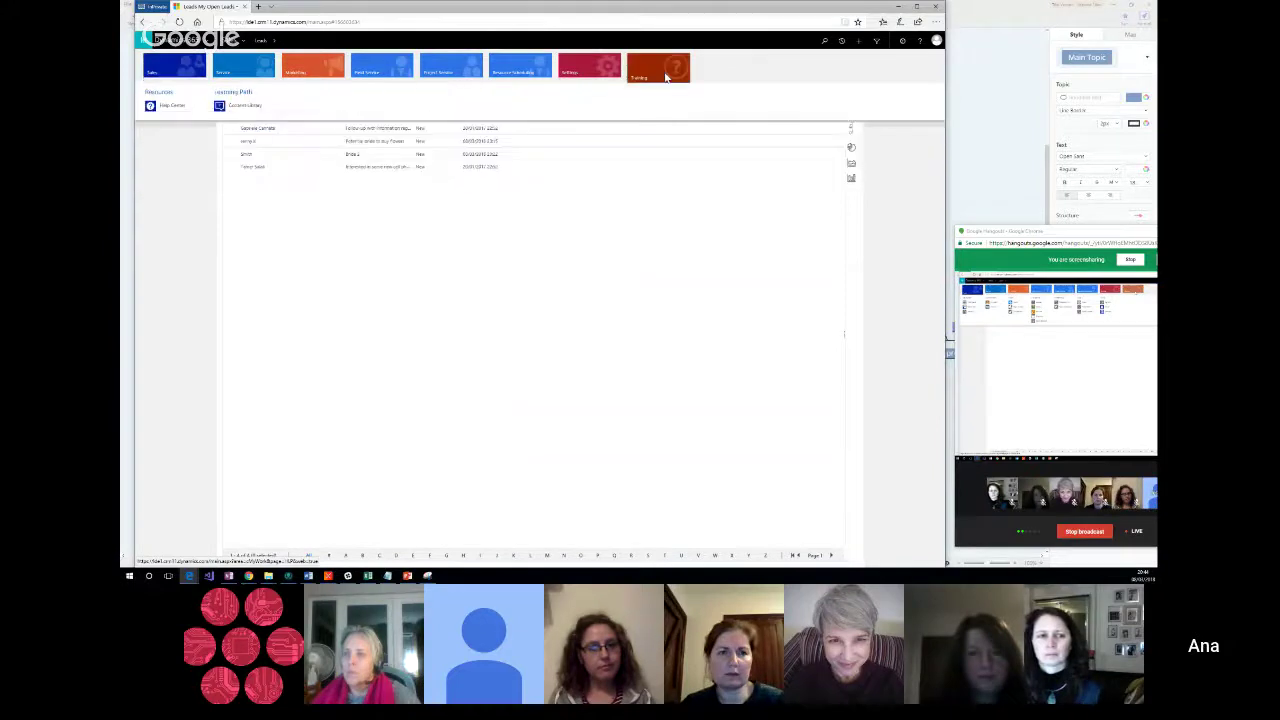
left_click(181, 106)
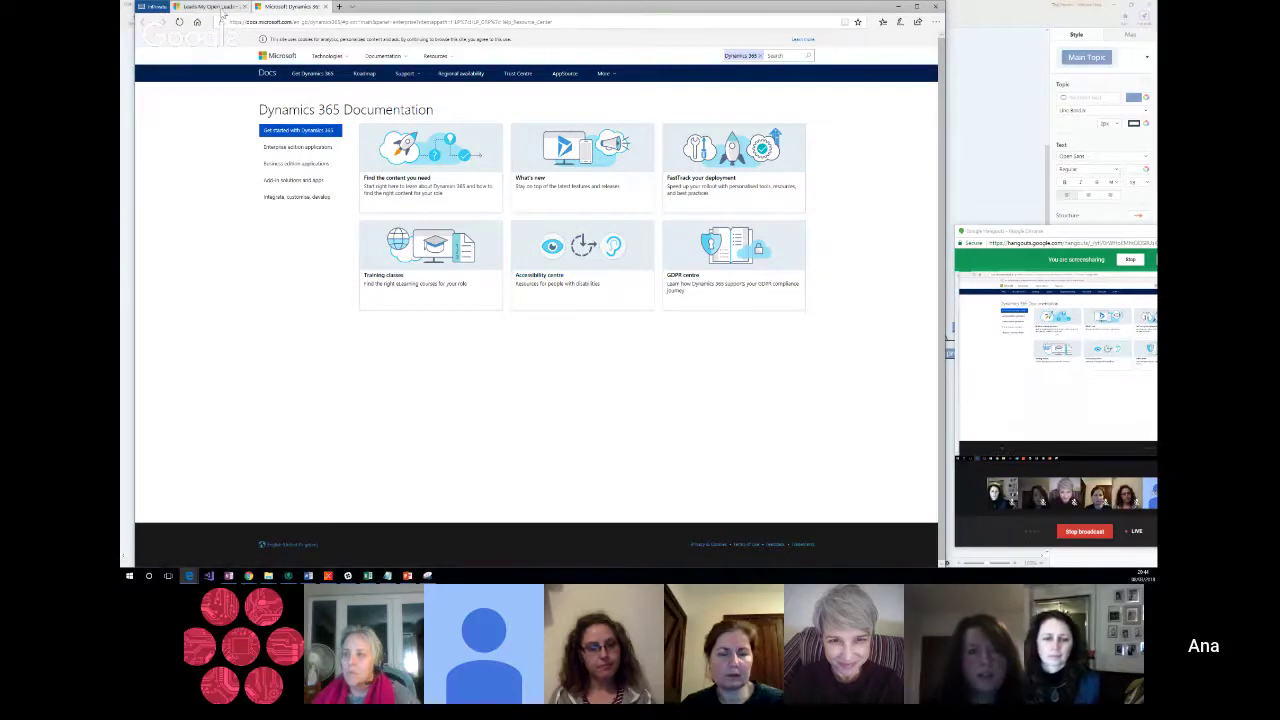
left_click(222, 8)
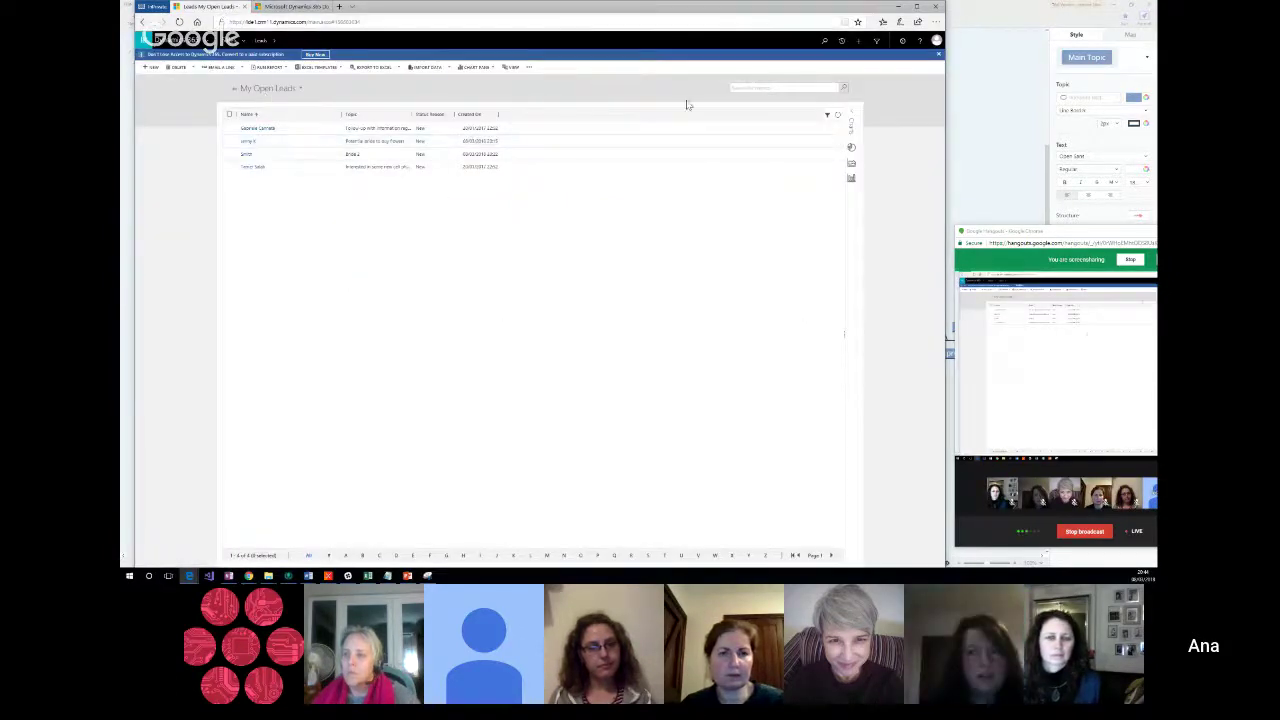
left_click(919, 44)
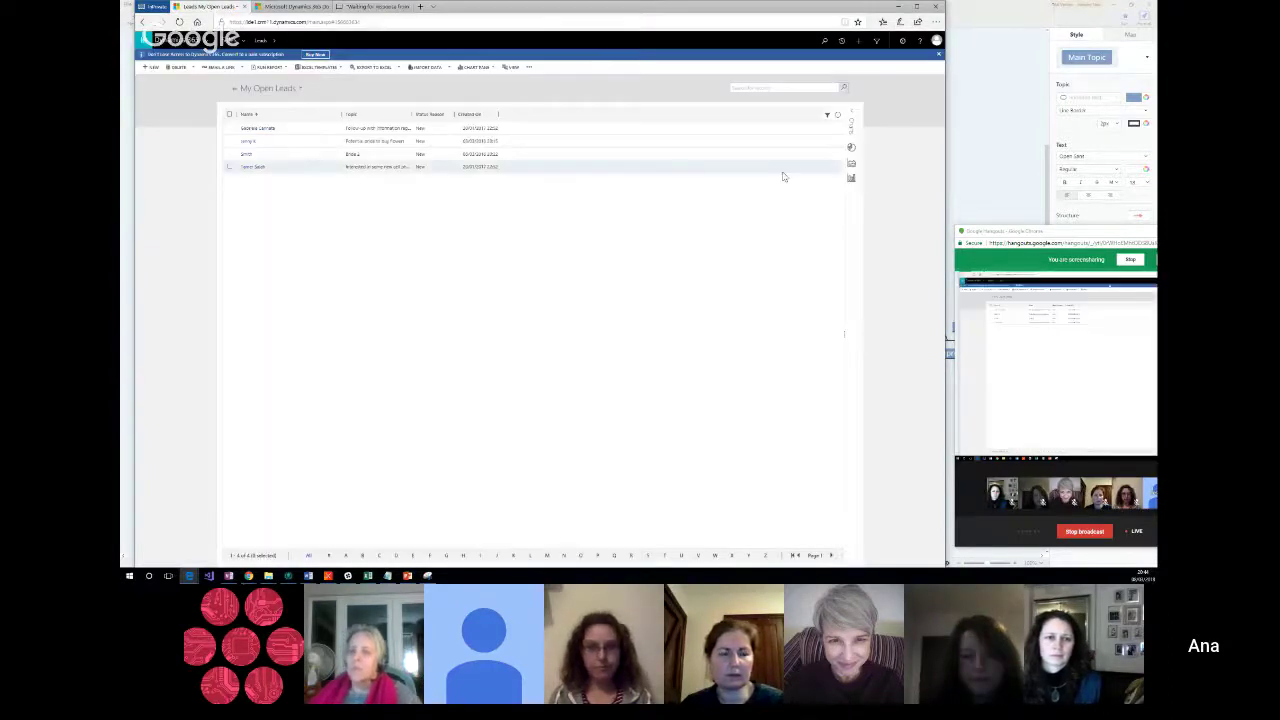
Step: Return to the Leads tab and open the first lead in My Open Leads
left_click(921, 44)
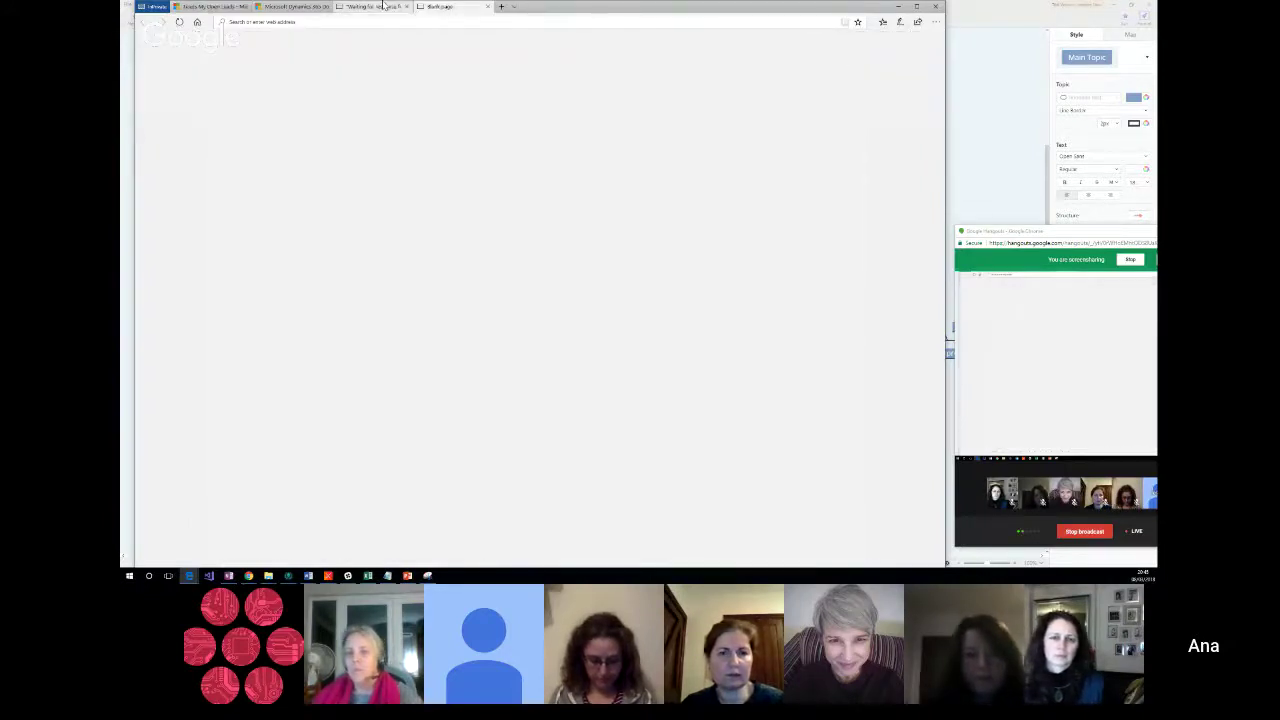
left_click(207, 6)
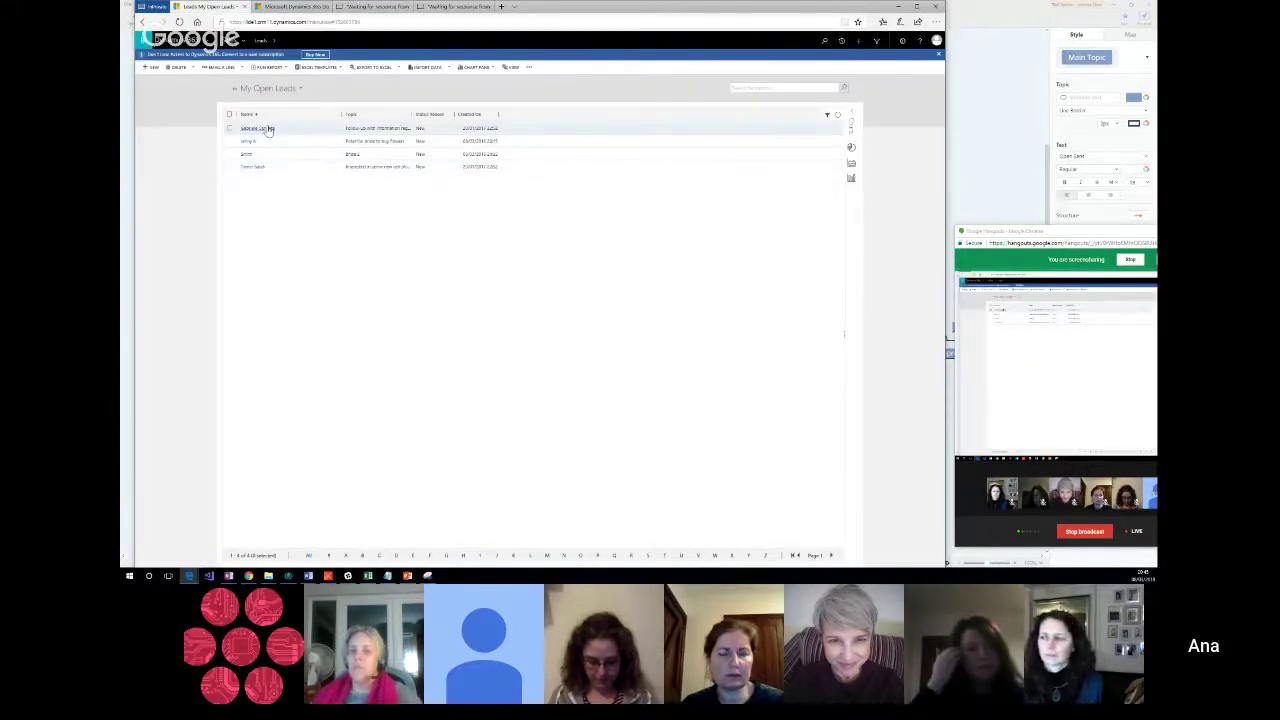
left_click(258, 128)
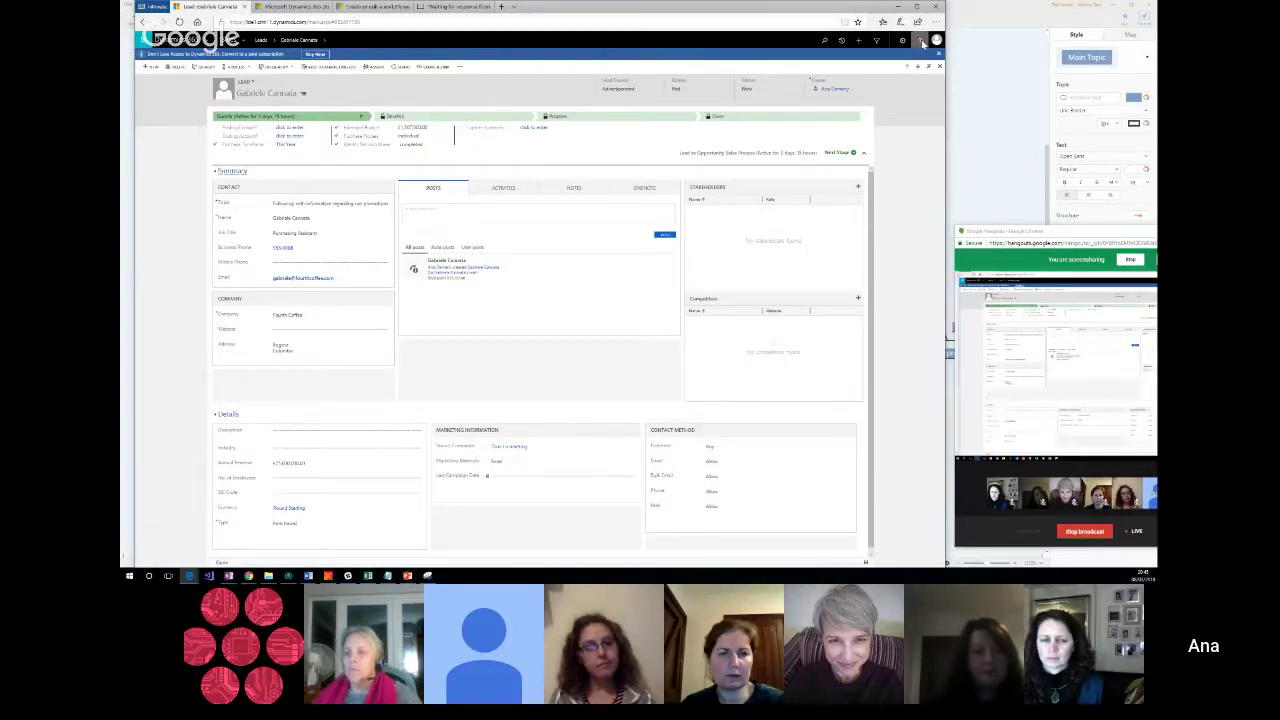
Step: Open the 'Create or edit a lead (Sales and Sales Hub)' help article from the ? icon
left_click(921, 42)
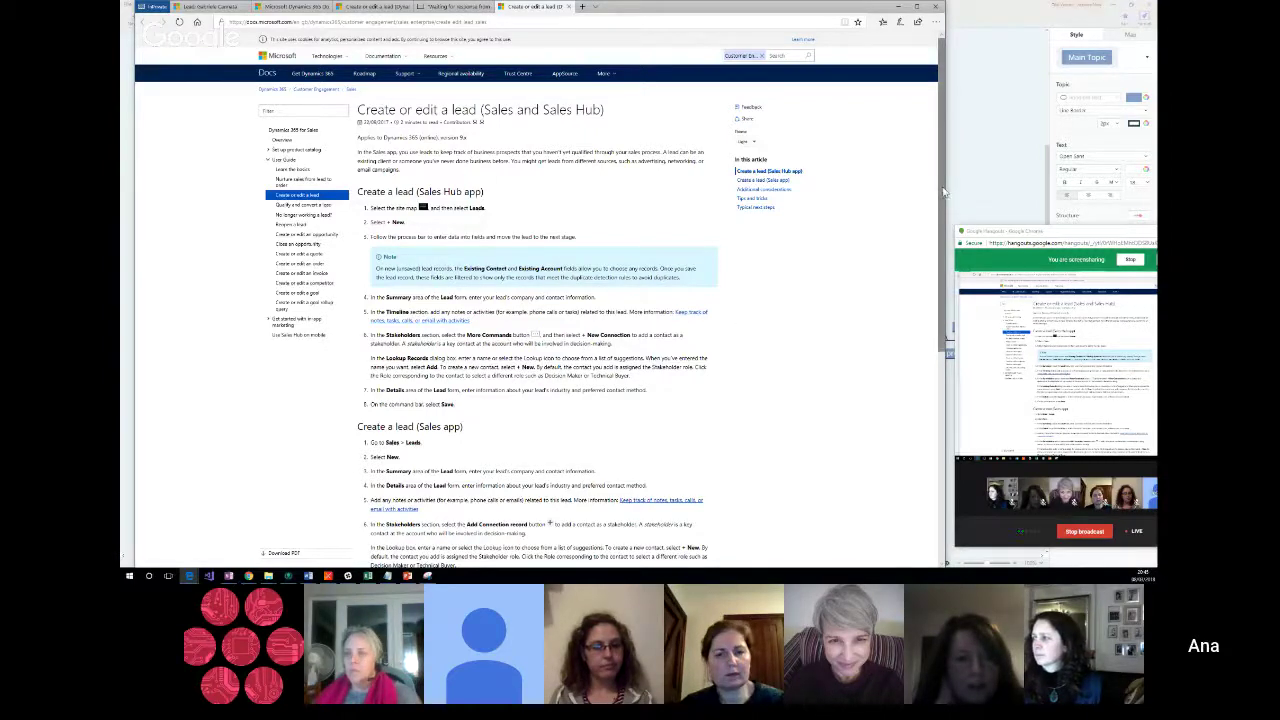
Step: Scroll through the lead-creation article, then switch back to the lead record tab
left_click_drag(942, 191, 893, 379)
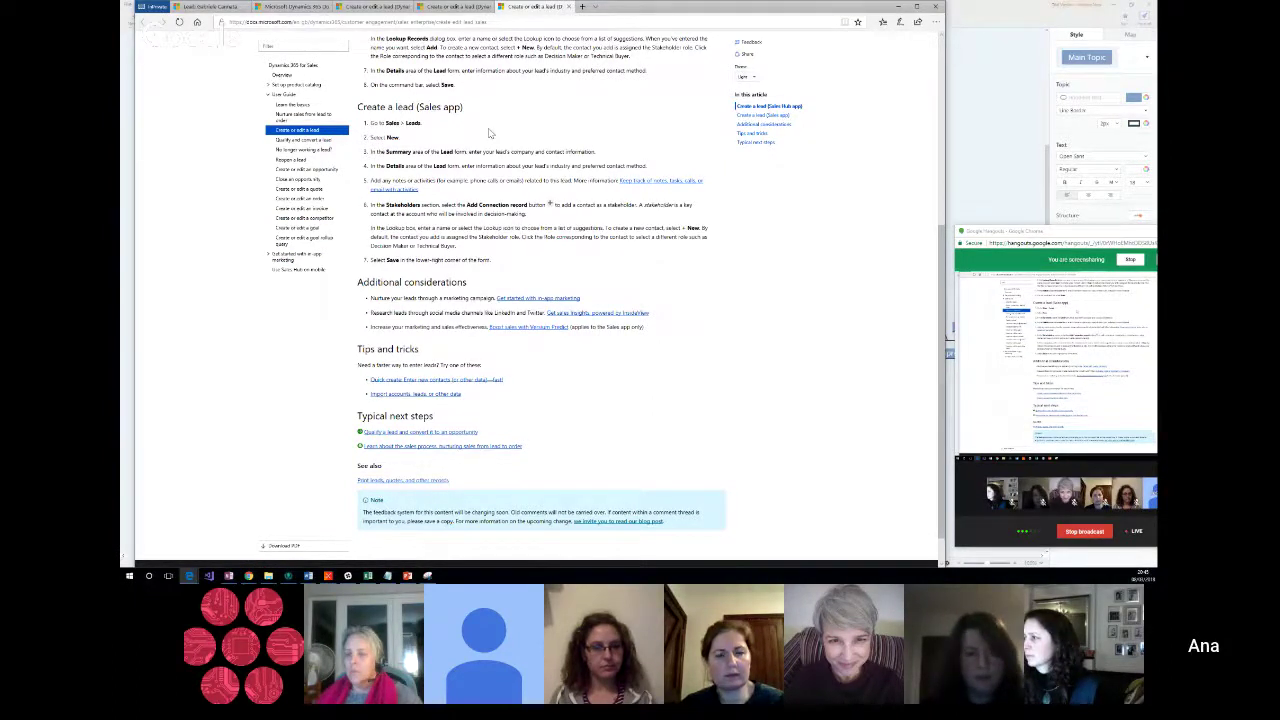
left_click(205, 6)
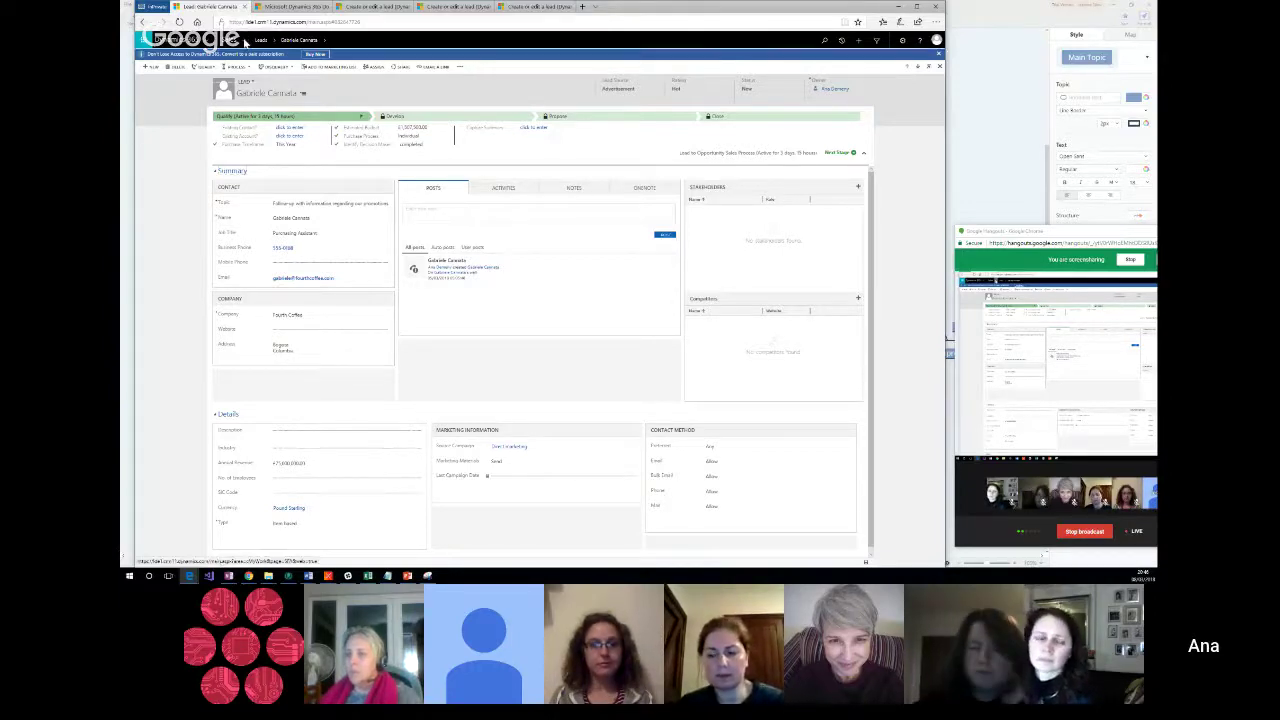
Step: Open the Dynamics 365 site map over the lead record
left_click(244, 42)
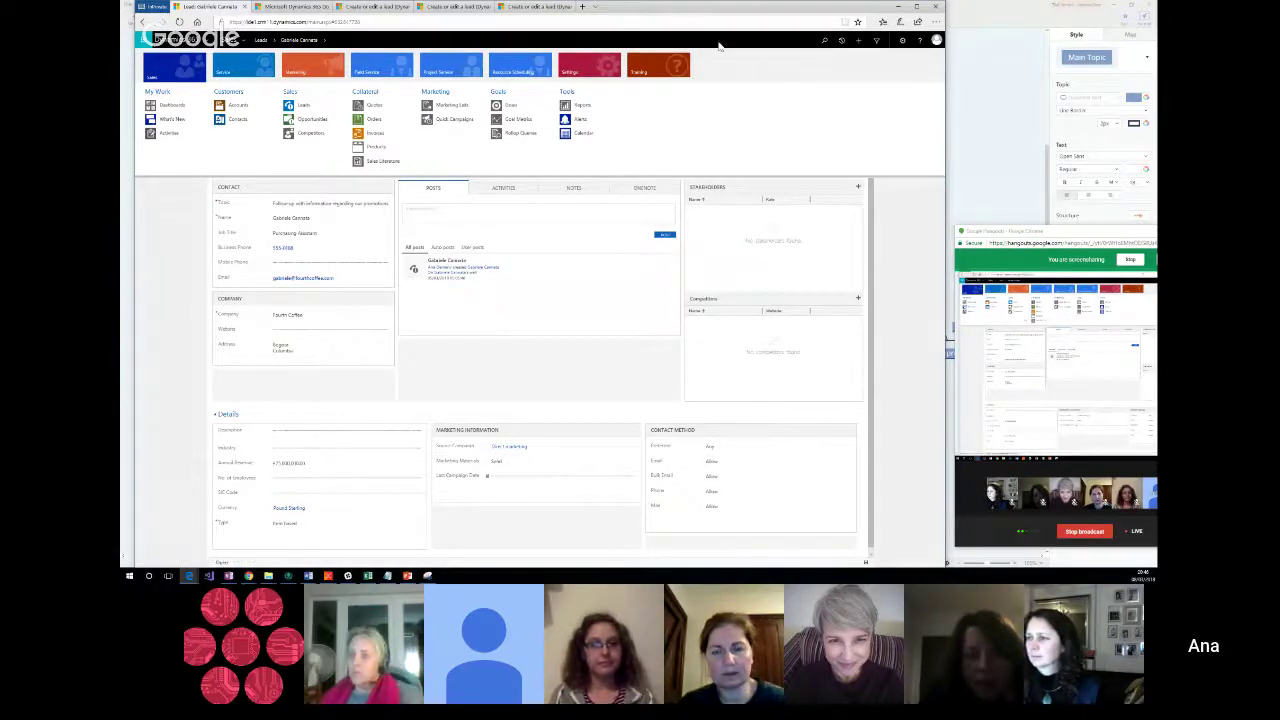
Step: Go to Settings > Security > Security Roles
left_click(578, 68)
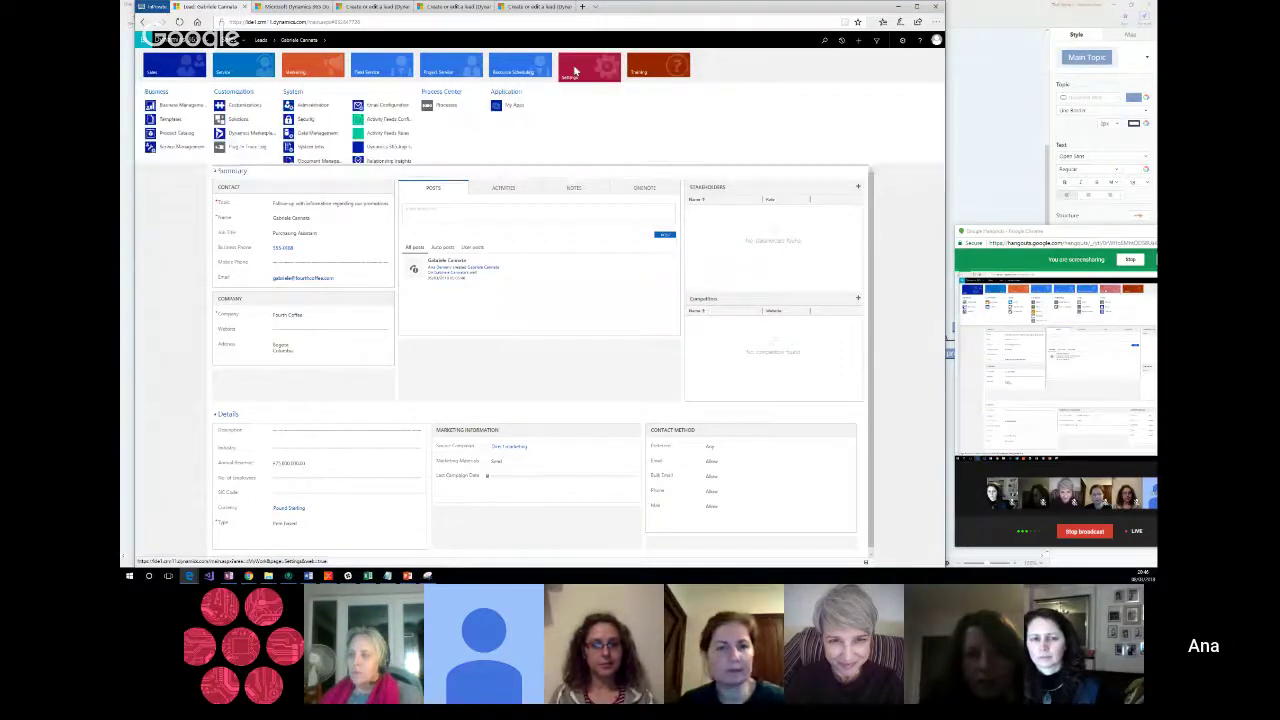
left_click(292, 120)
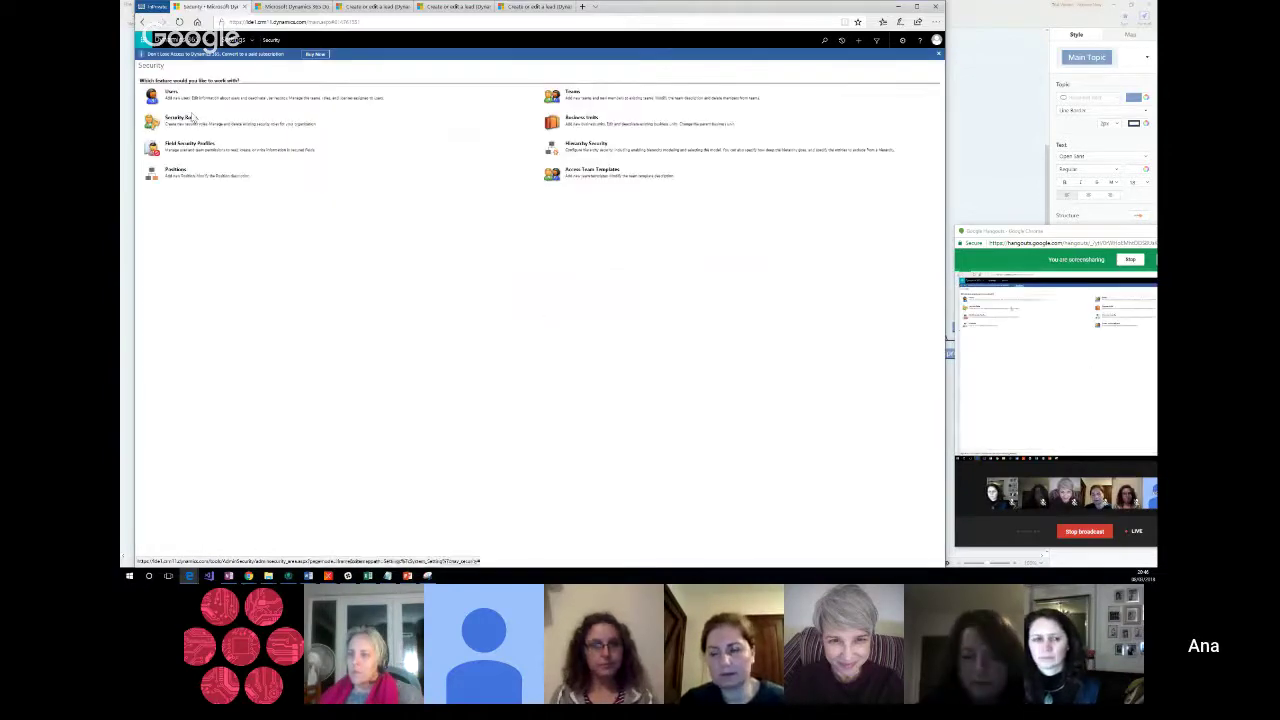
left_click(190, 122)
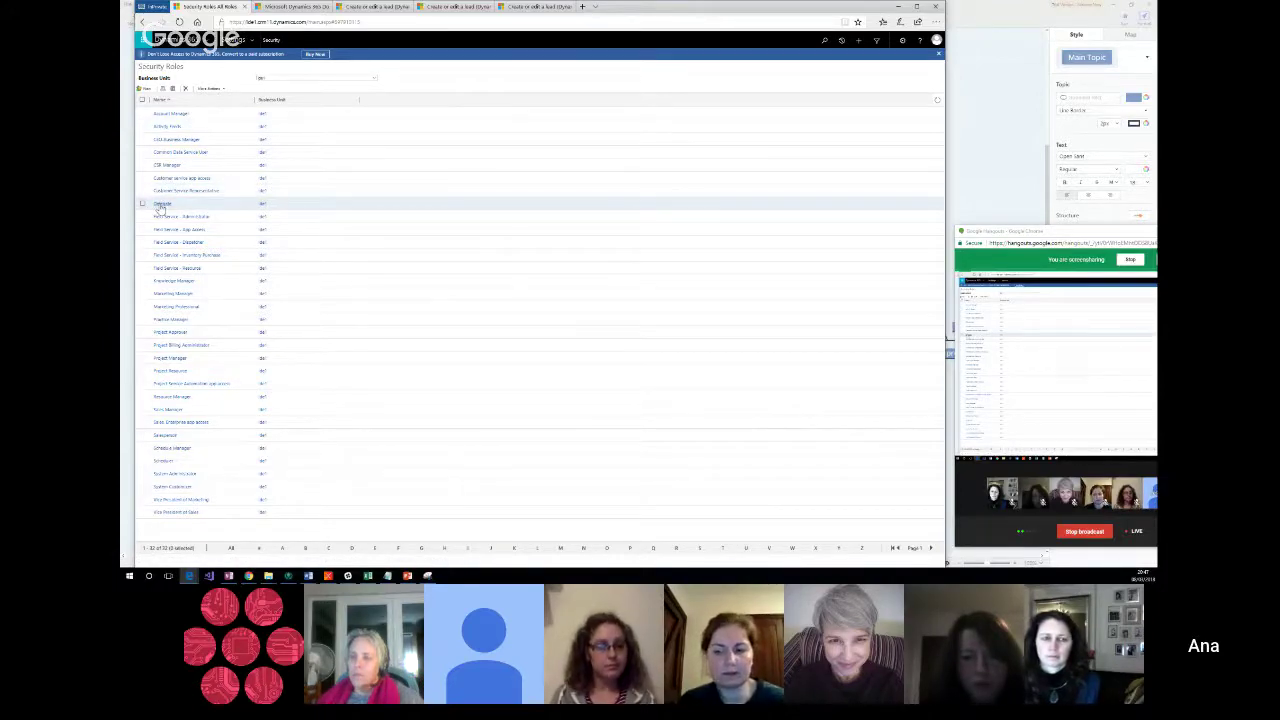
Step: Open and close the Delegate role, then open the Salesperson security role
left_click(161, 203)
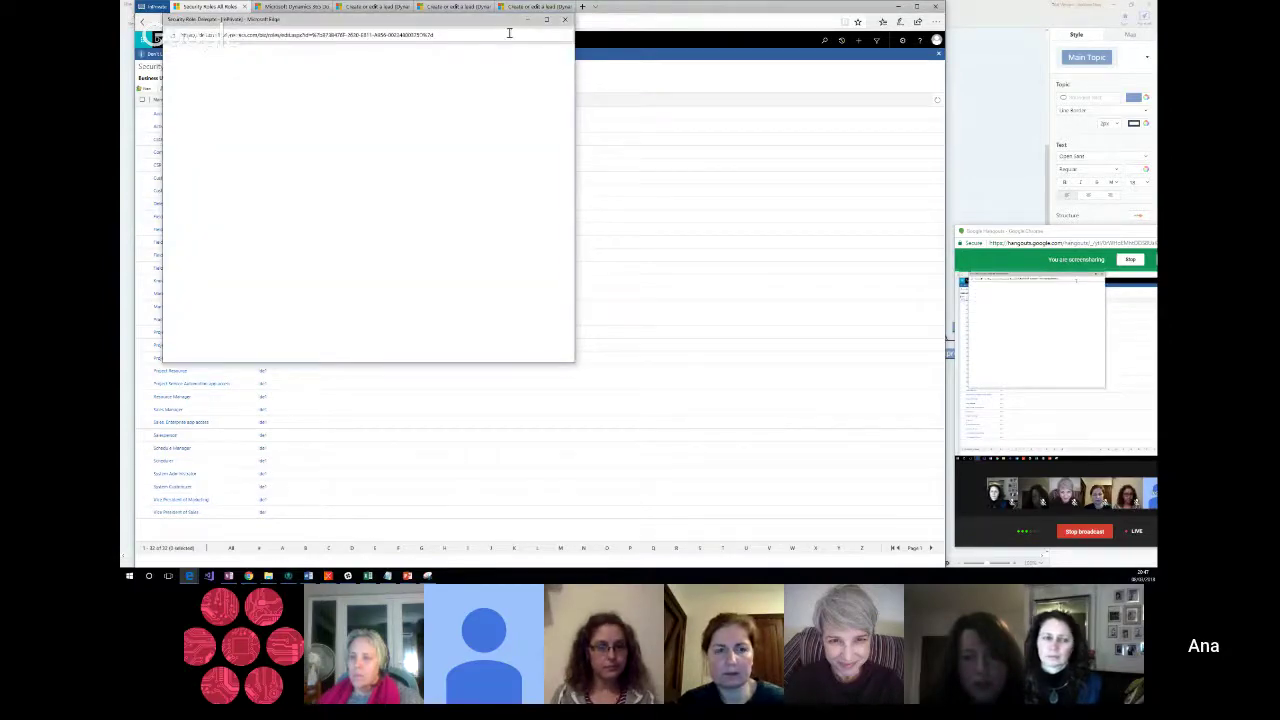
left_click(566, 20)
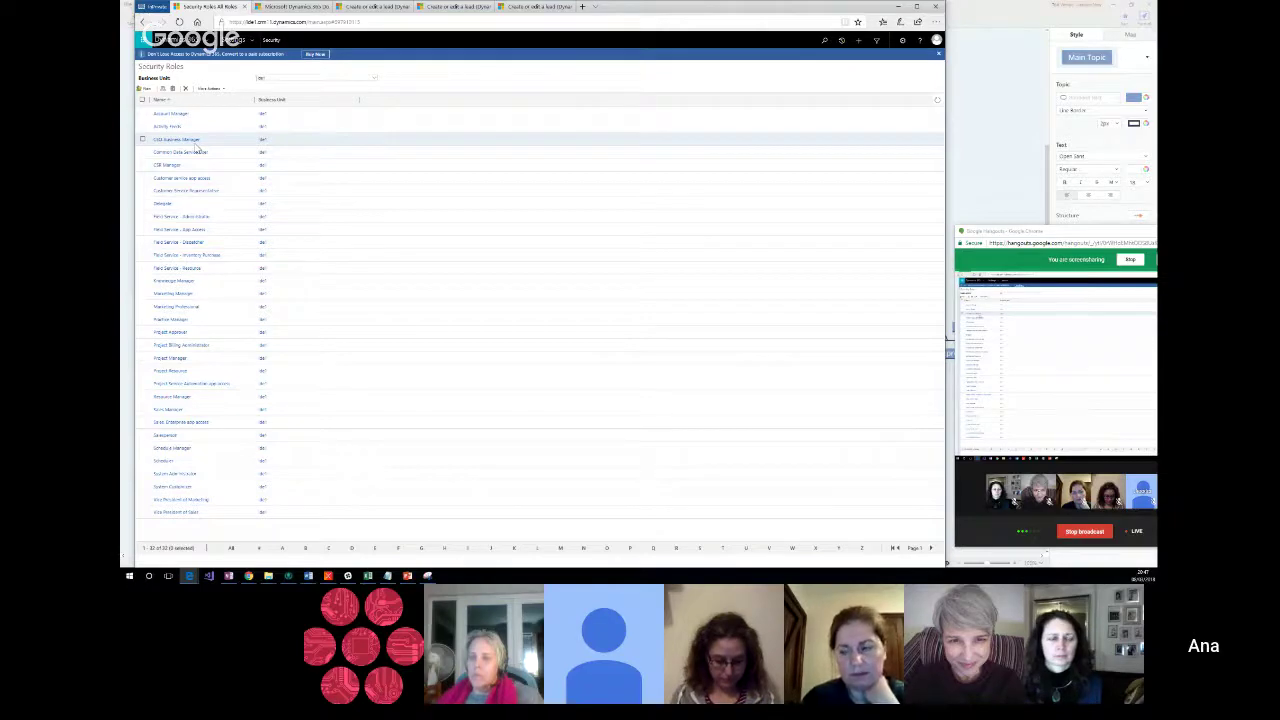
left_click_drag(198, 148, 150, 338)
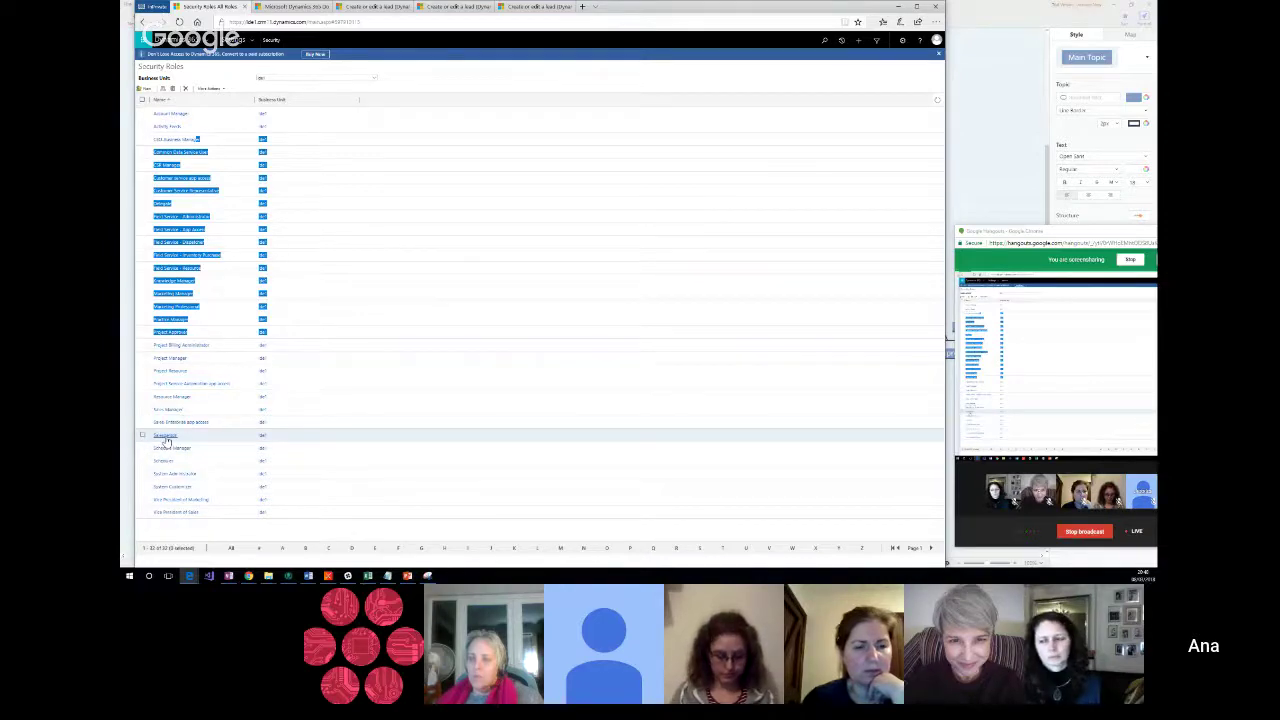
left_click(166, 437)
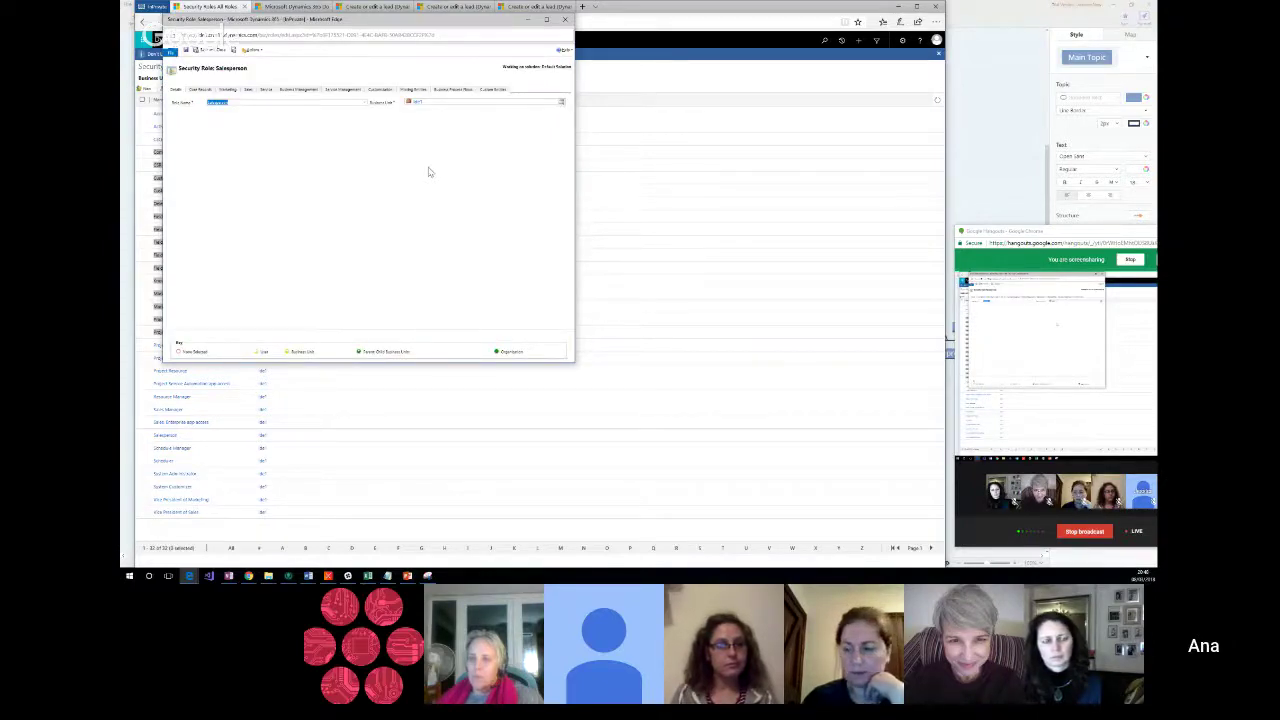
Step: Show the Salesperson role's Core Records privileges, then bring PowerPoint's Forms slide forward
left_click(200, 89)
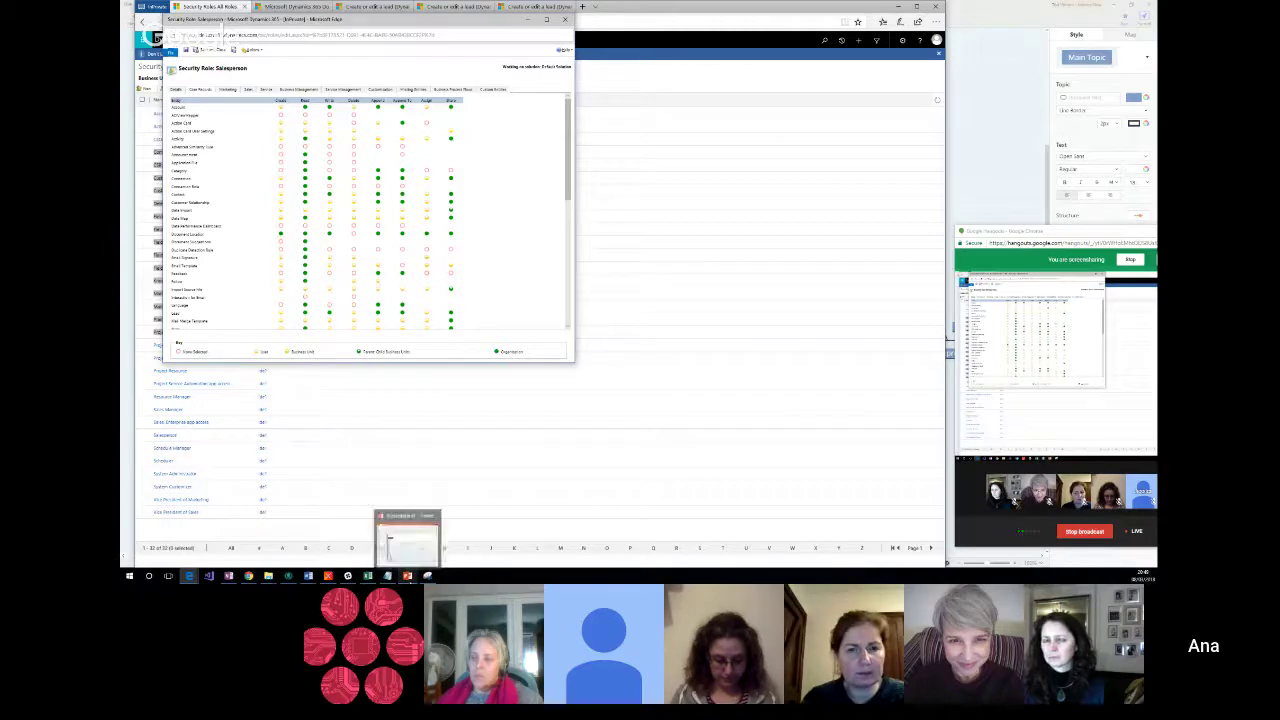
left_click(408, 538)
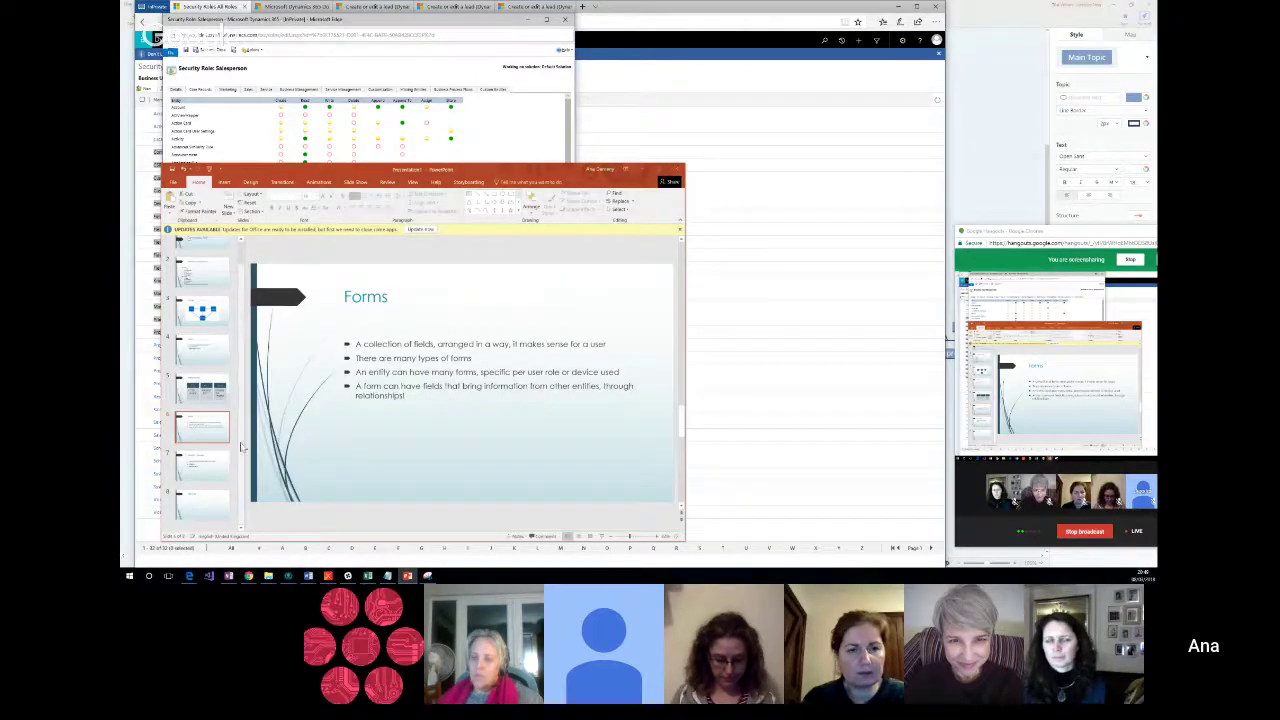